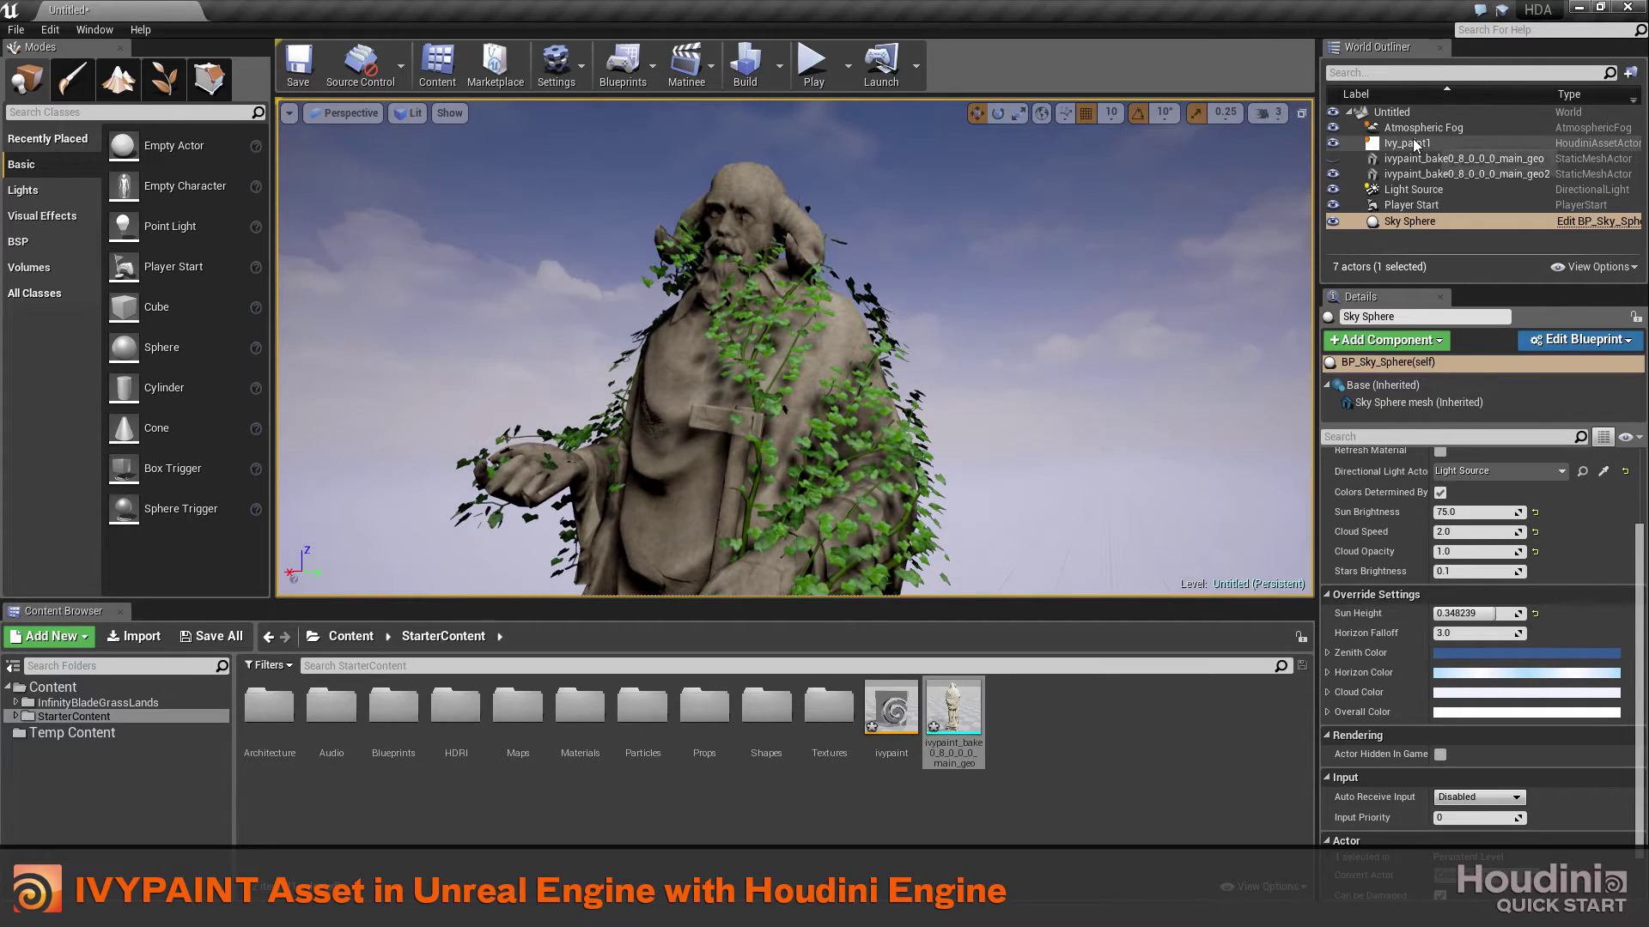
Examine the Leaves and Vines parameters of Ivy_paint1 and the ivy growing on the statue
left_click(1408, 143)
left_click(1590, 554)
left_click(1483, 552)
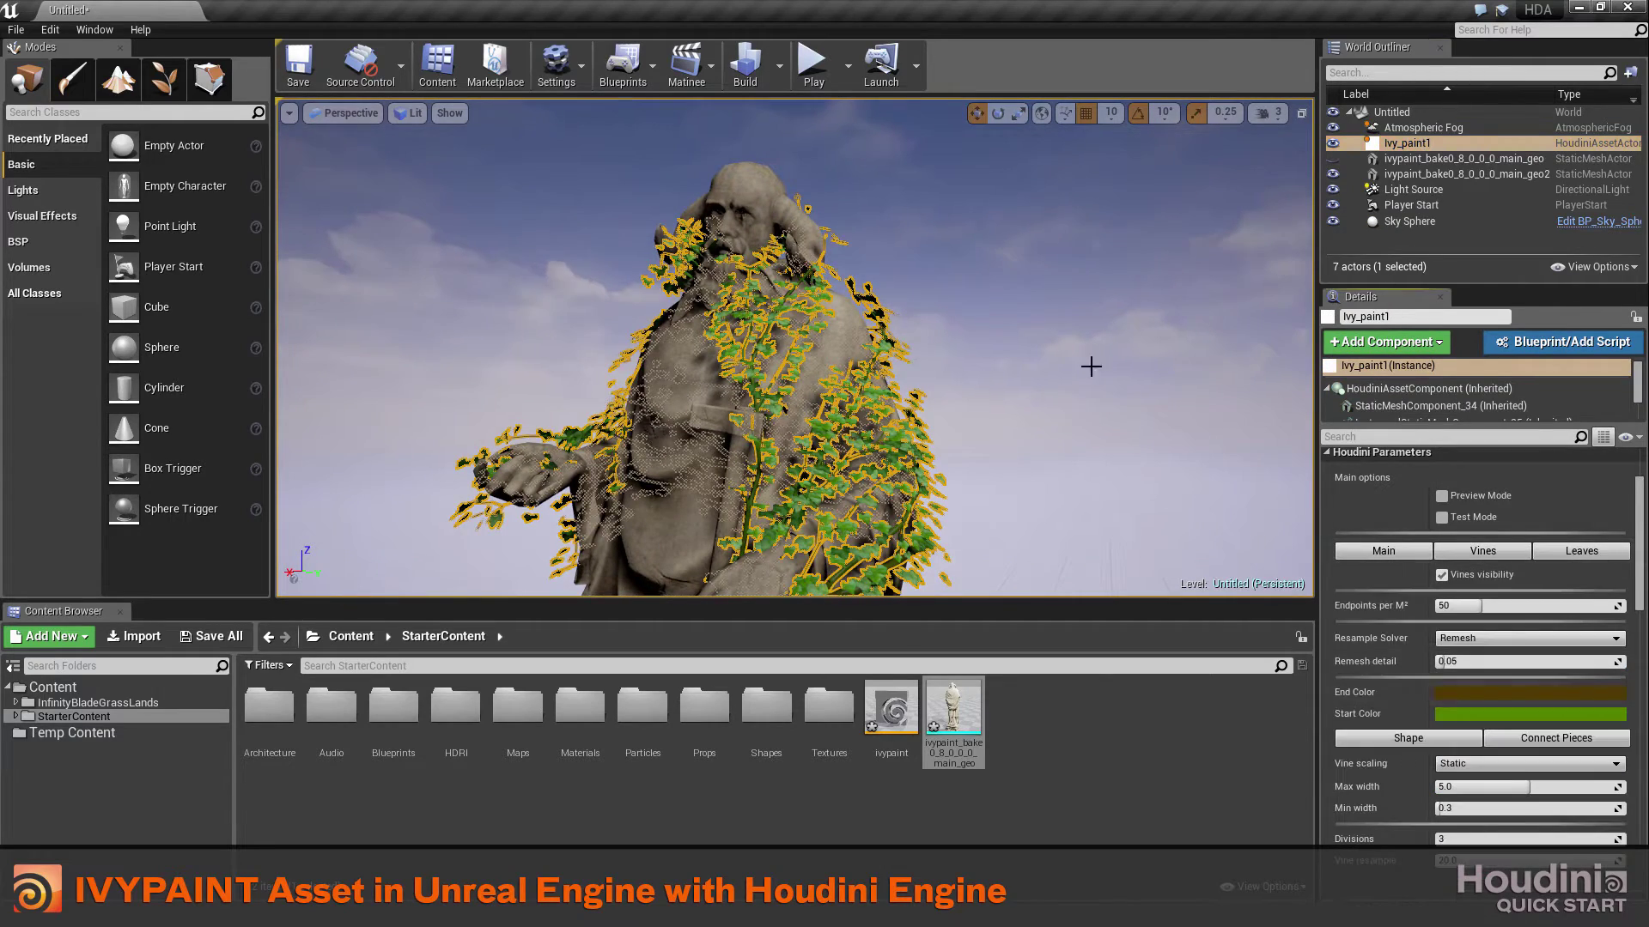
right_click_drag(992, 526, 979, 593)
right_click_drag(795, 326, 795, 317)
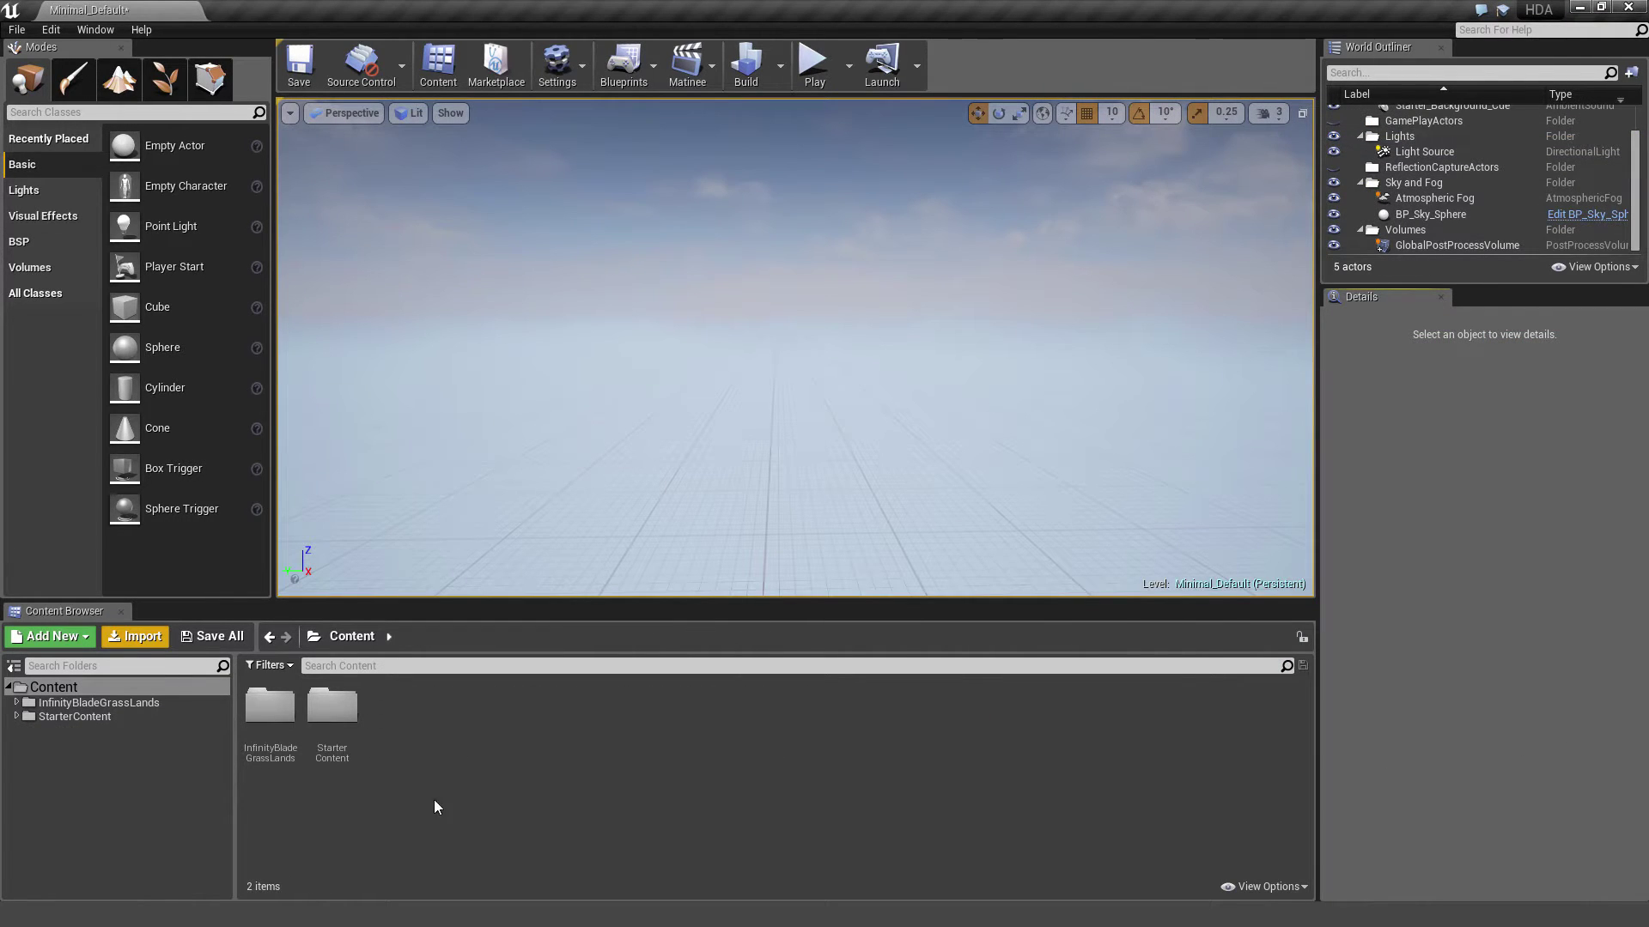
Import the ivypaint.hda Houdini asset from the Desktop and place it in the level
left_click(135, 637)
left_click(876, 439)
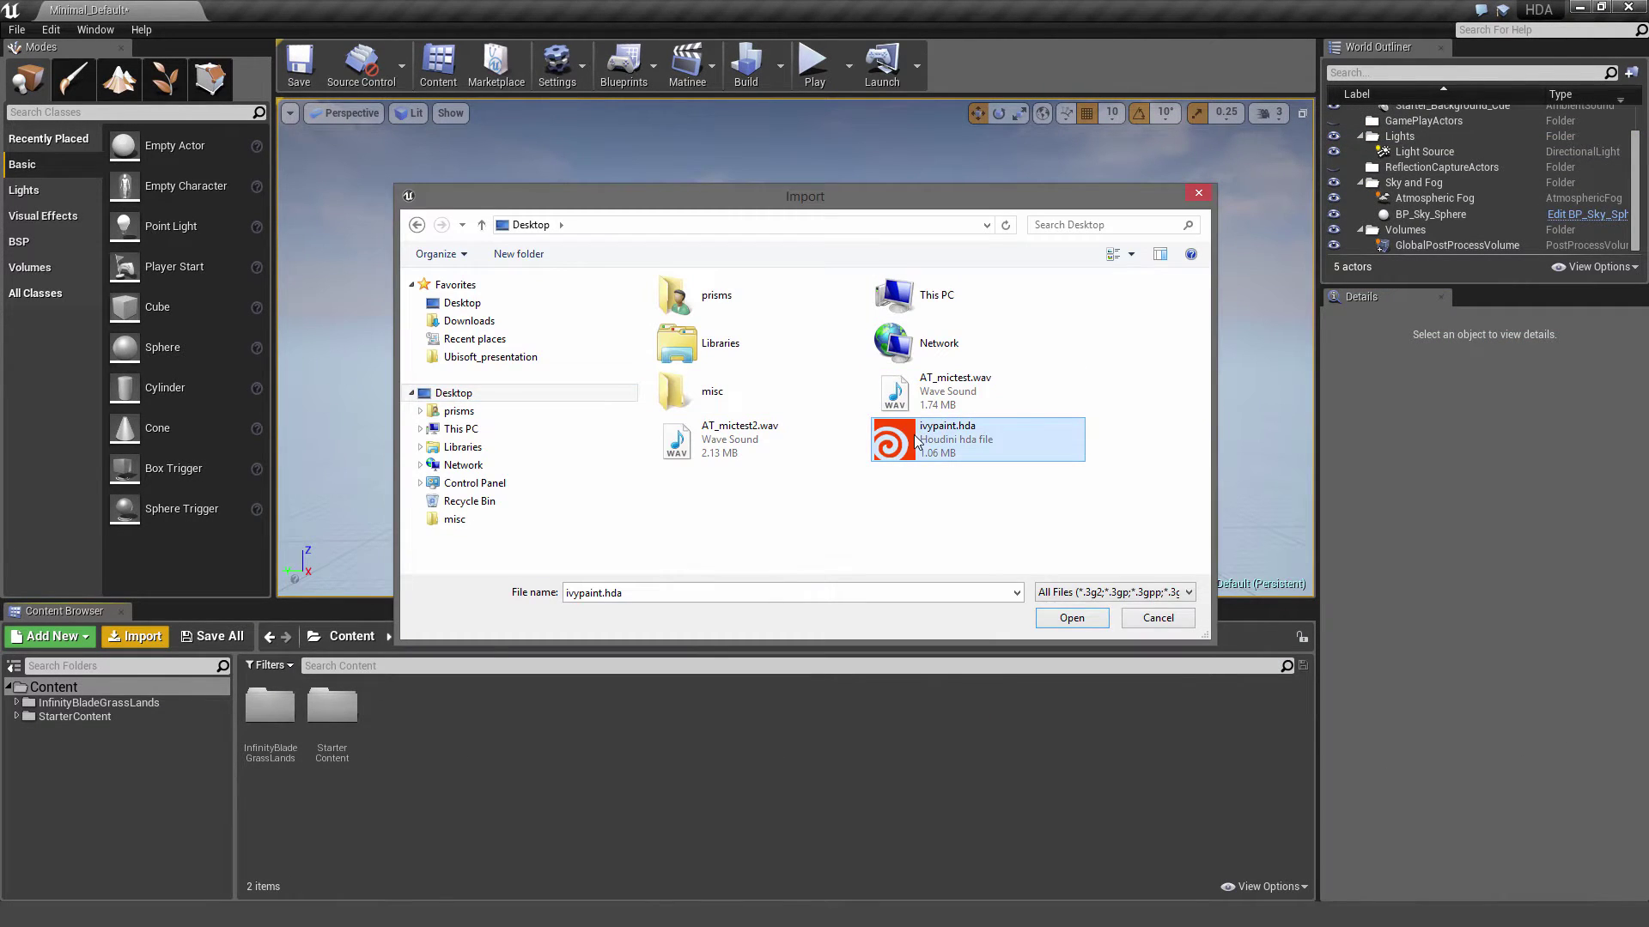
left_click(1073, 619)
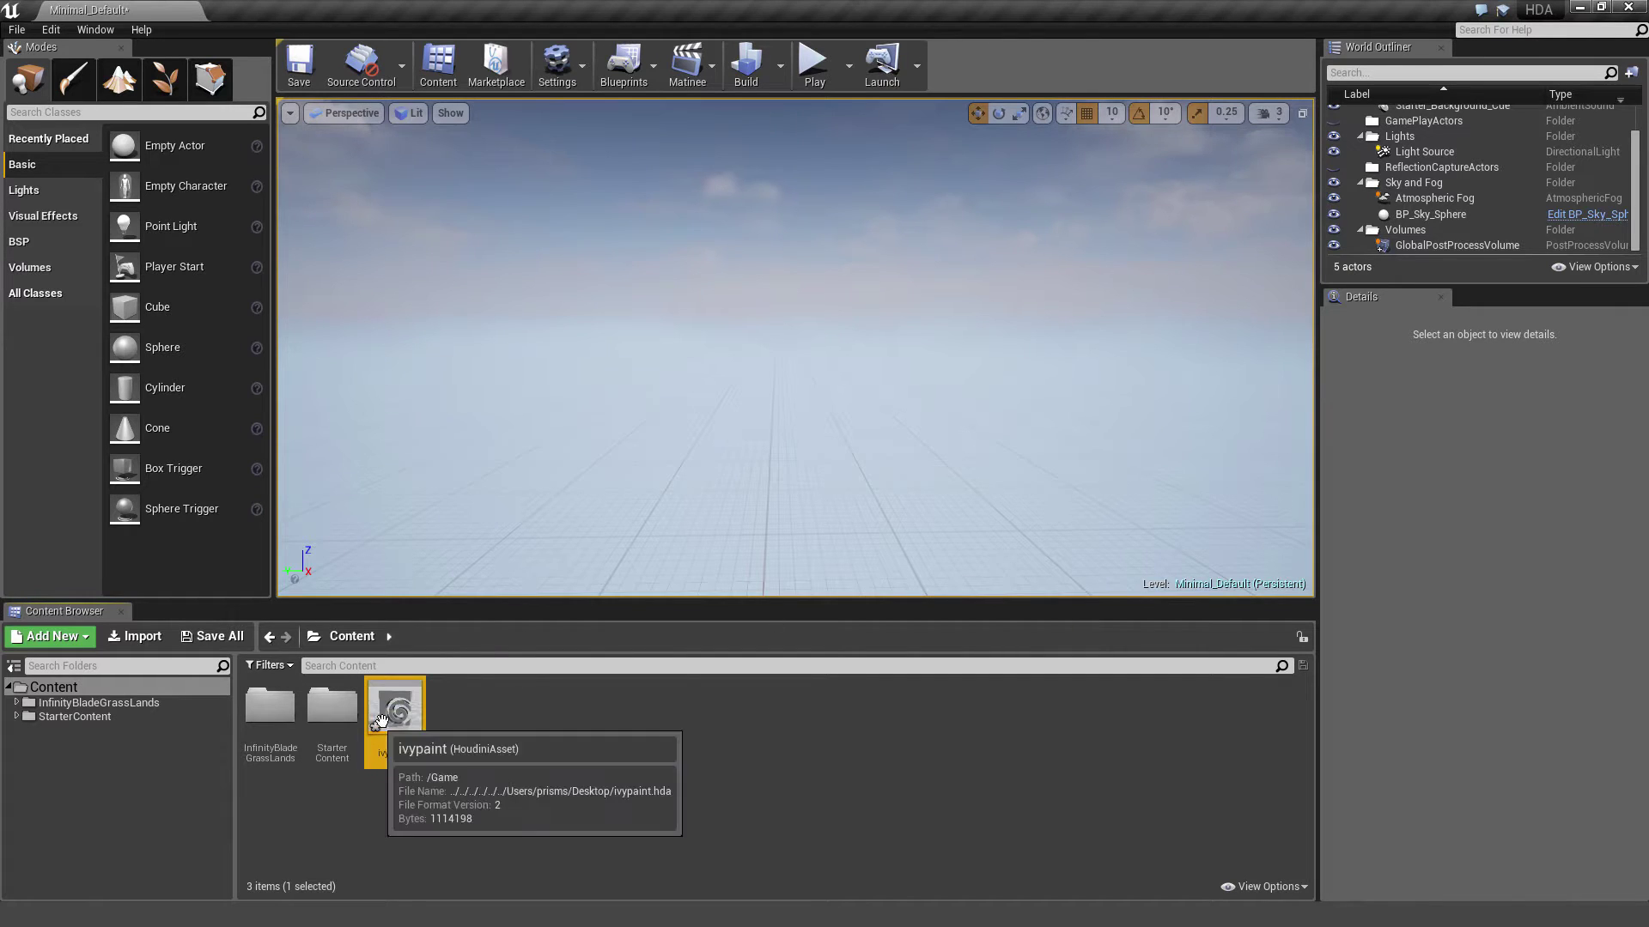
left_click_drag(412, 704, 773, 392)
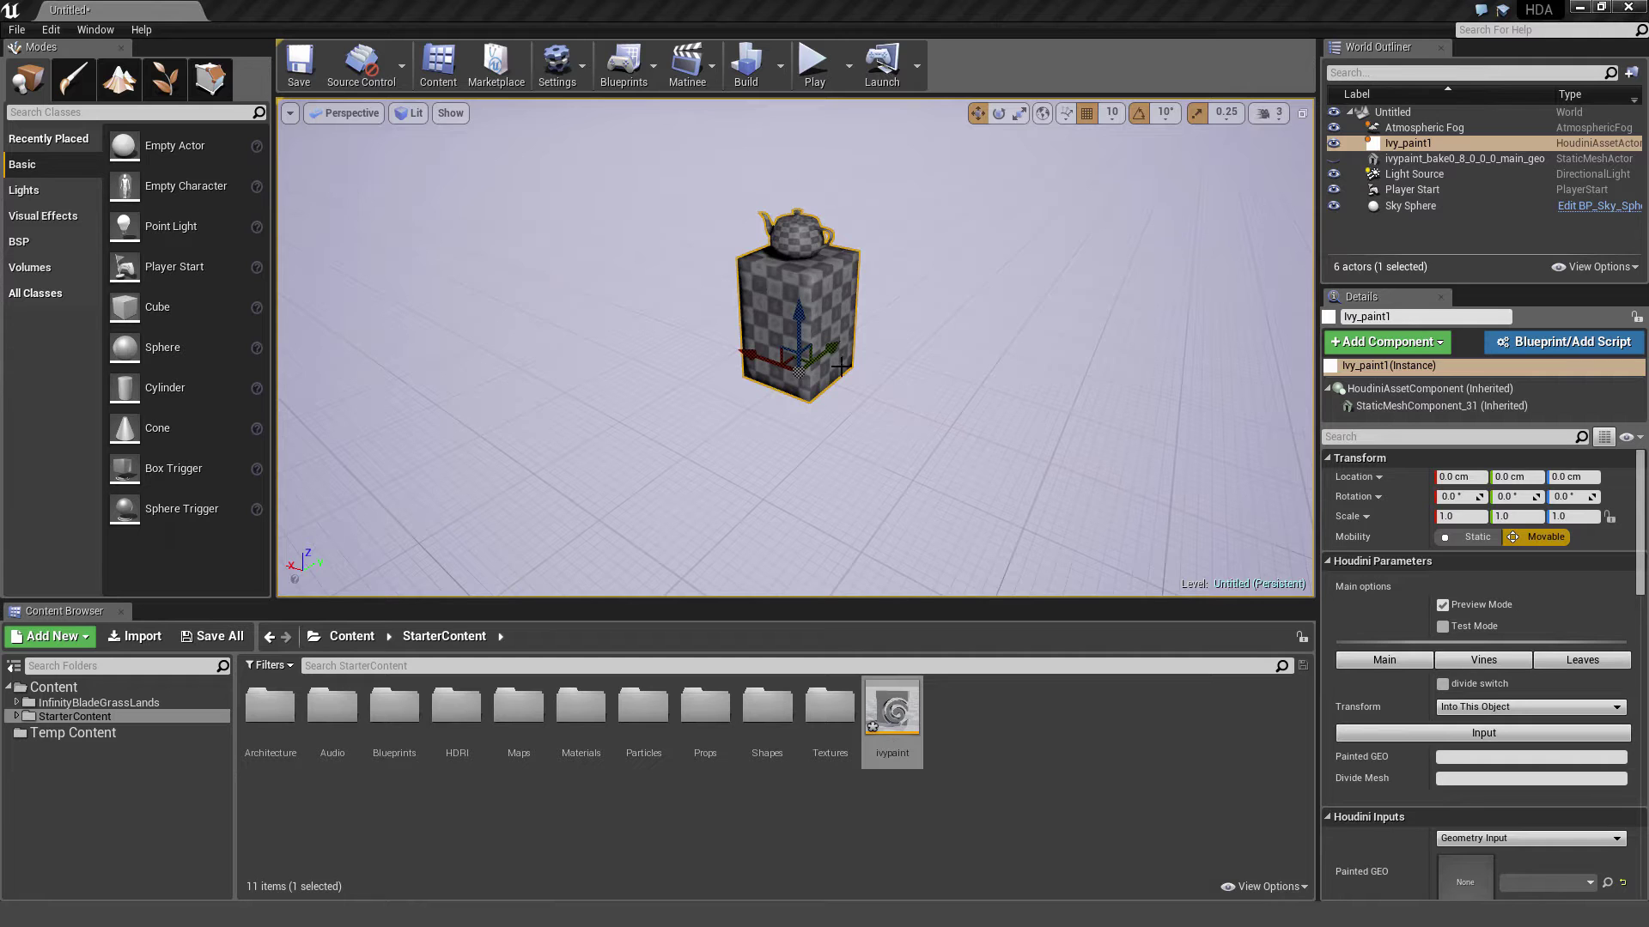
Enable Test Mode and disable Preview Mode in the Houdini Parameters of Ivy_paint1
mouse_move(834, 354)
right_mouse_down()
mouse_move(822, 301)
mouse_move(833, 333)
right_mouse_up()
key("w")
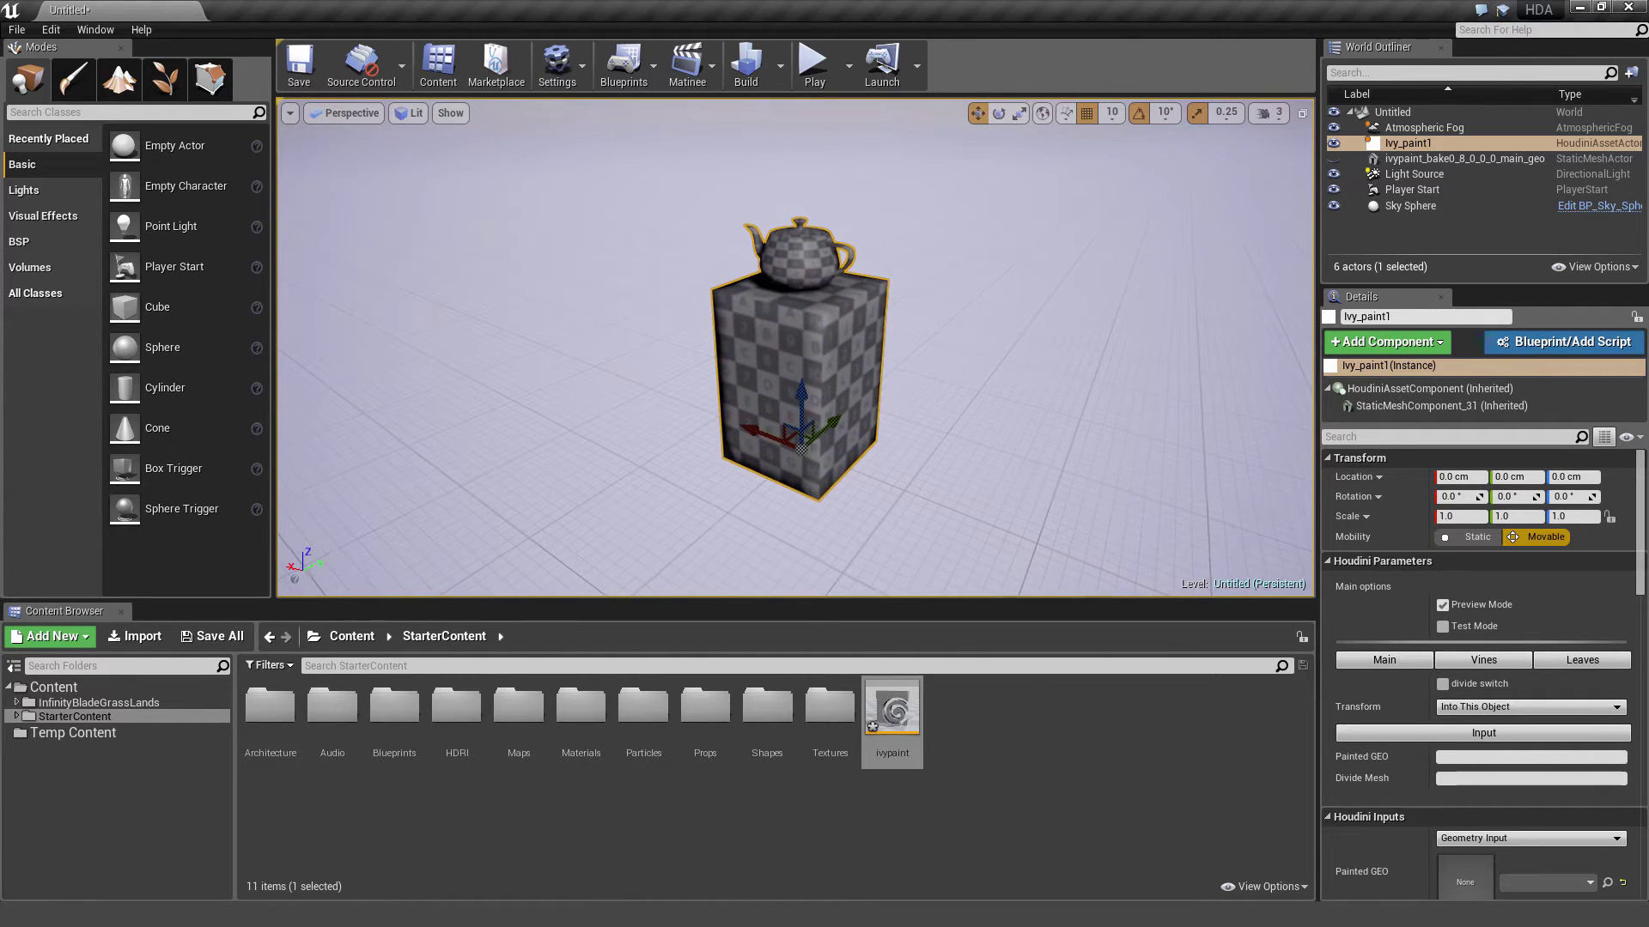
left_click(1443, 626)
left_click(1443, 604)
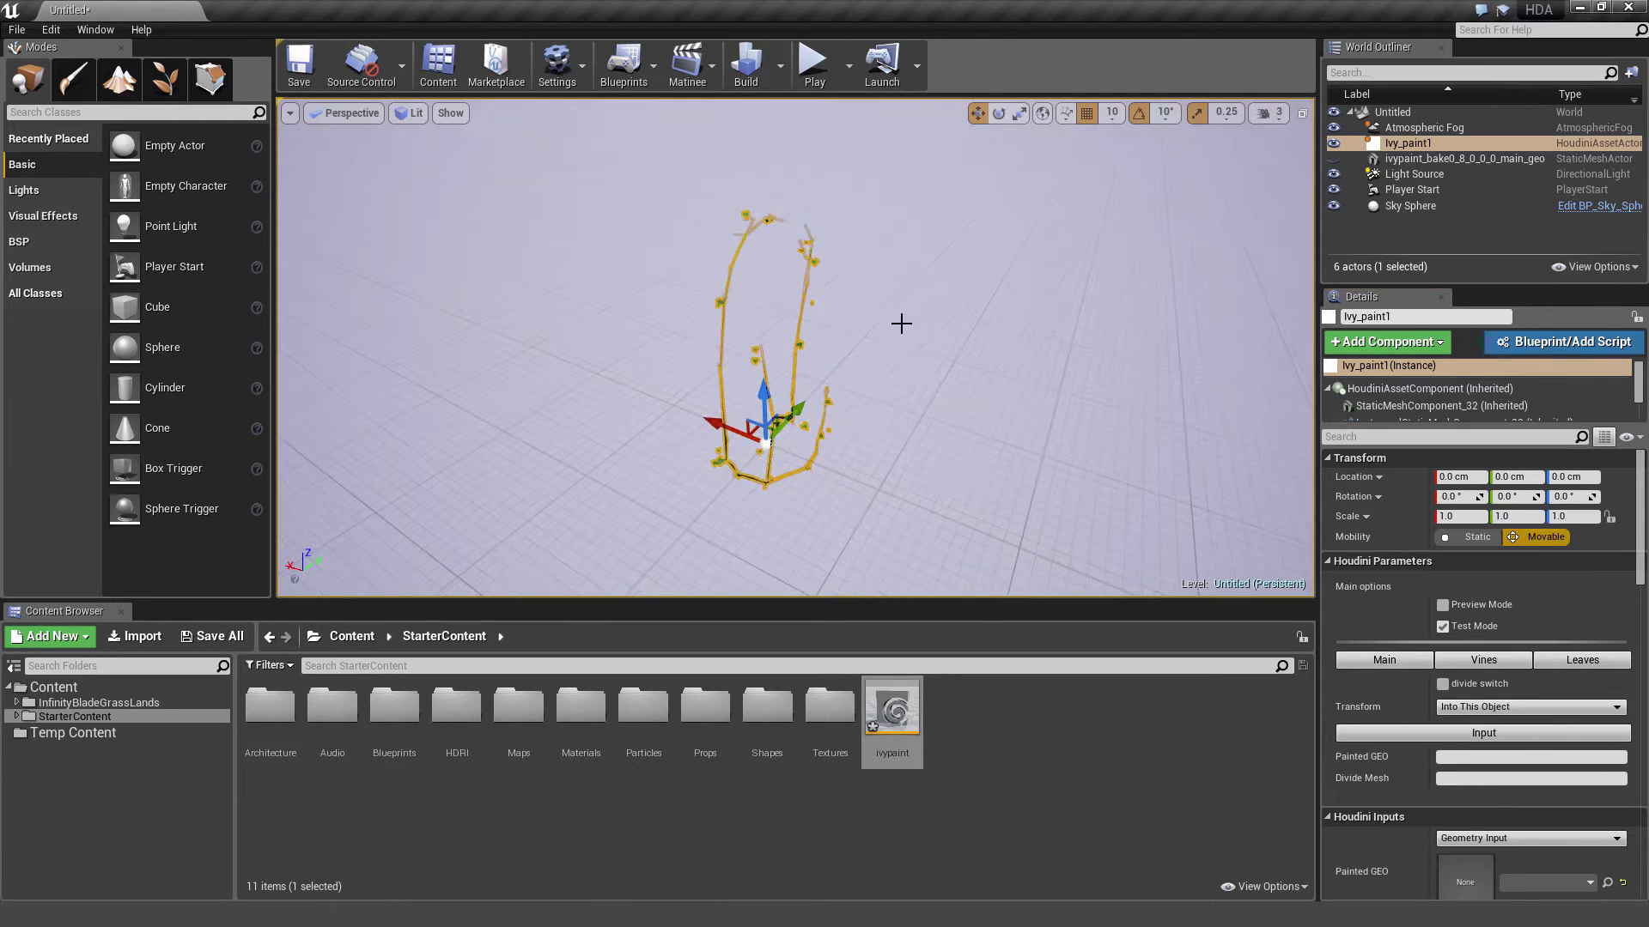
Open the StaticMesh folder of Env_Plains_Statues under InfinityBladeGrassLands, Environments, Plains
left_click(852, 335)
left_click(66, 702)
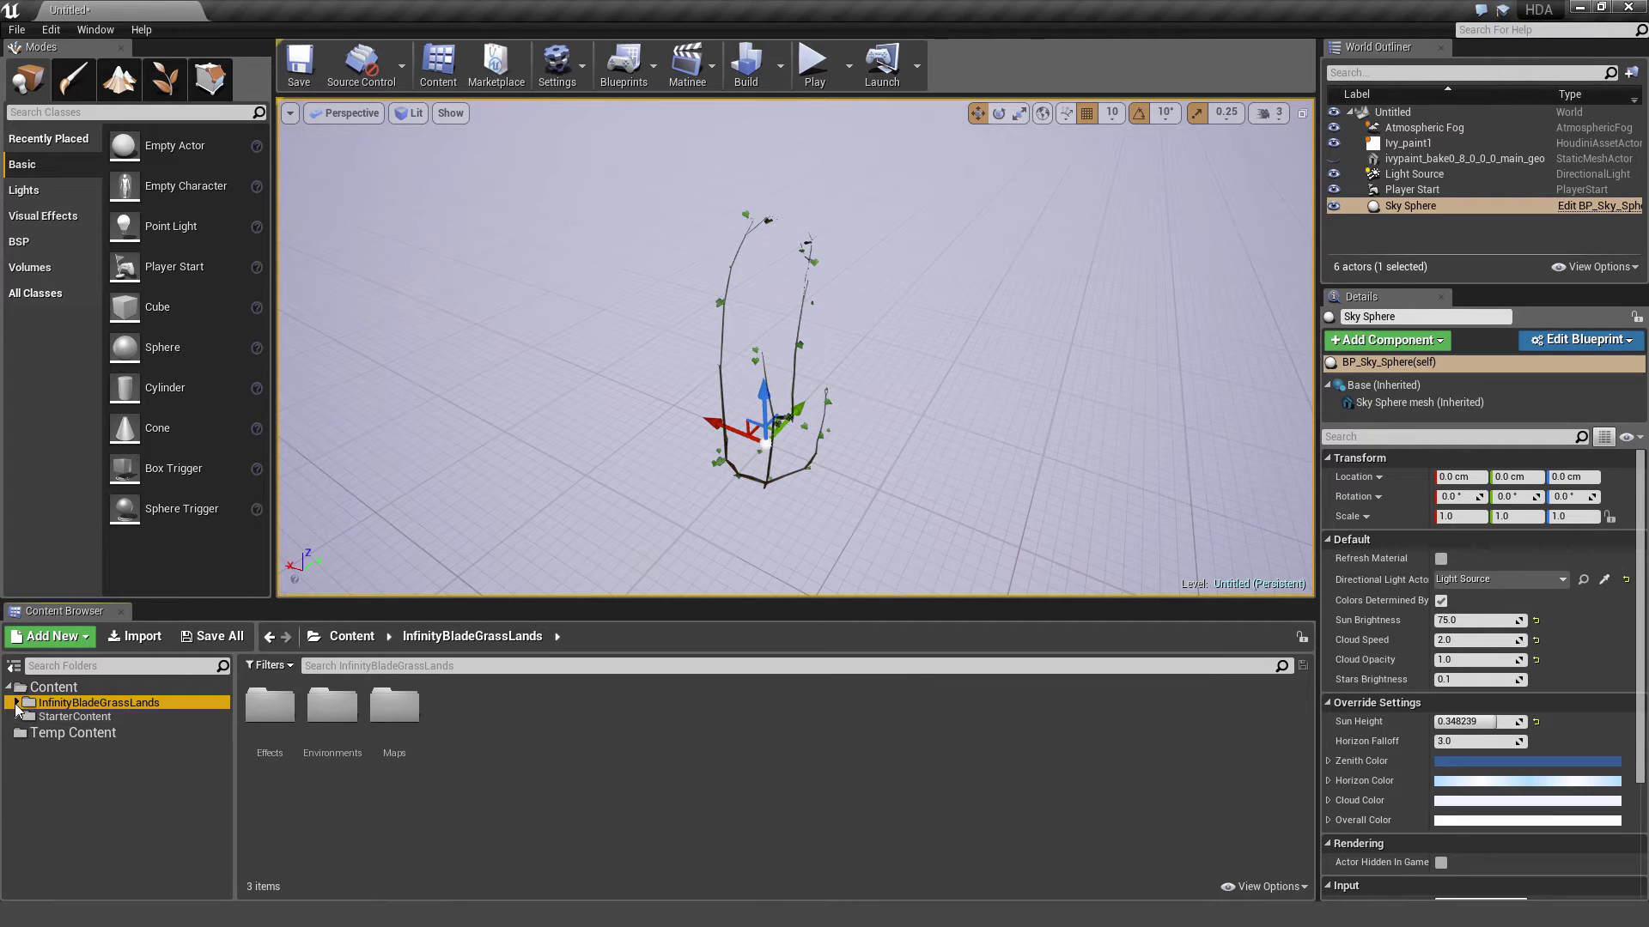
left_click(16, 705)
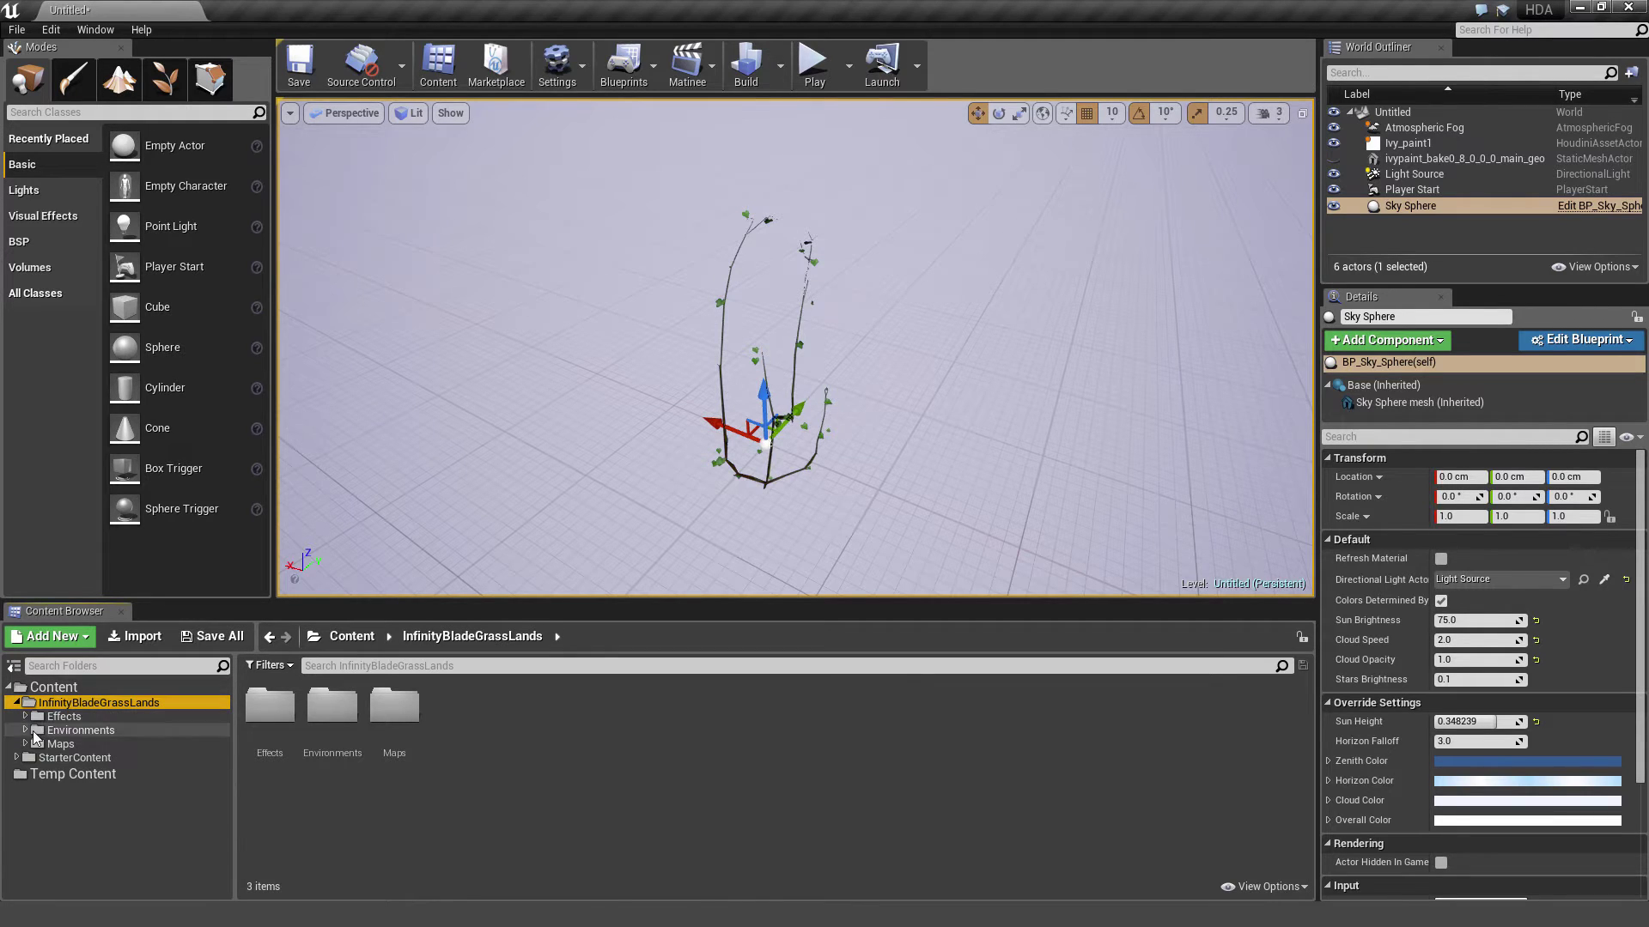
left_click(26, 729)
scroll(128, 721, "down", 2)
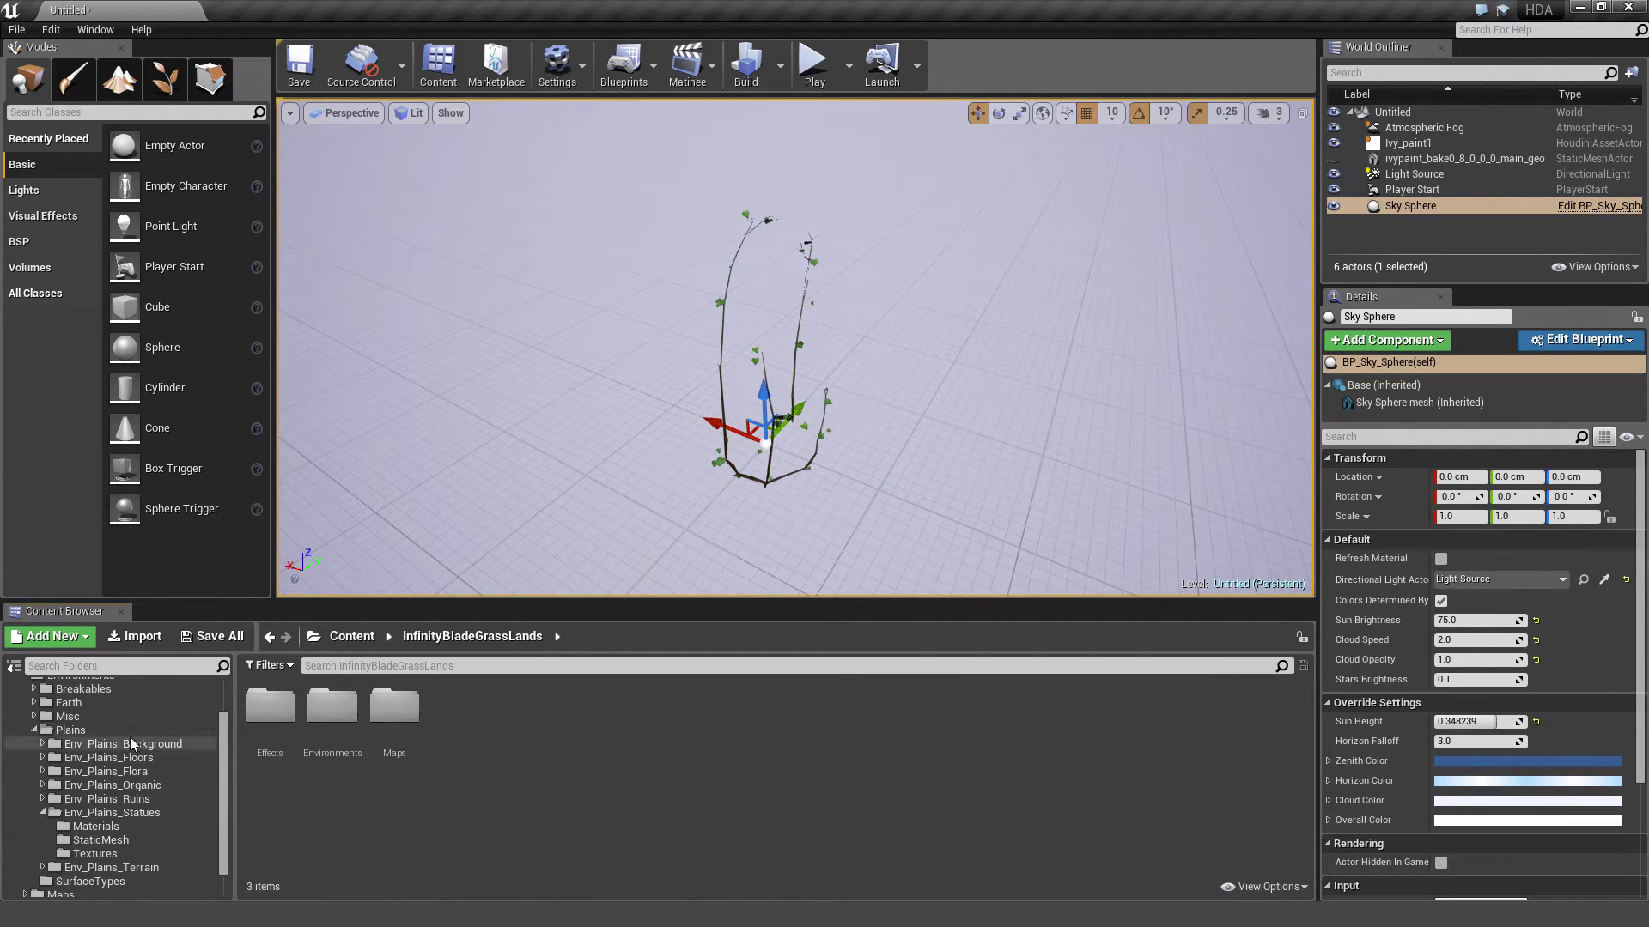
left_click(90, 841)
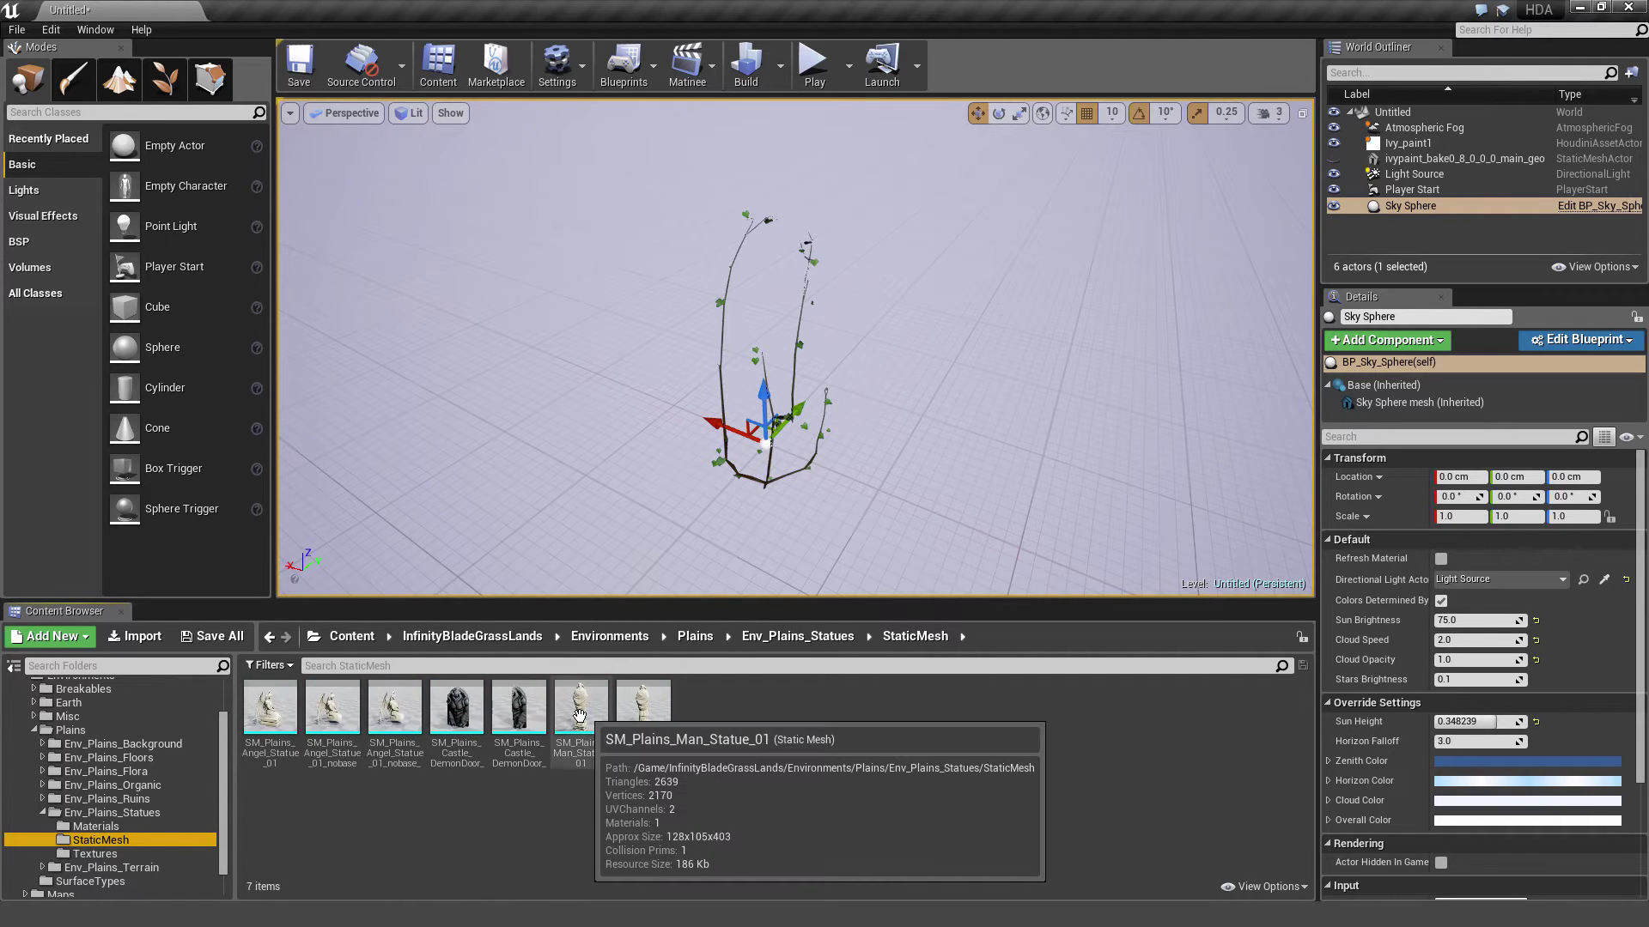
Place SM_Plains_Man_Statue_01 in the level at the origin and move it to X 190 cm, beside the ivy
left_click_drag(580, 715, 829, 438)
left_click(1624, 478)
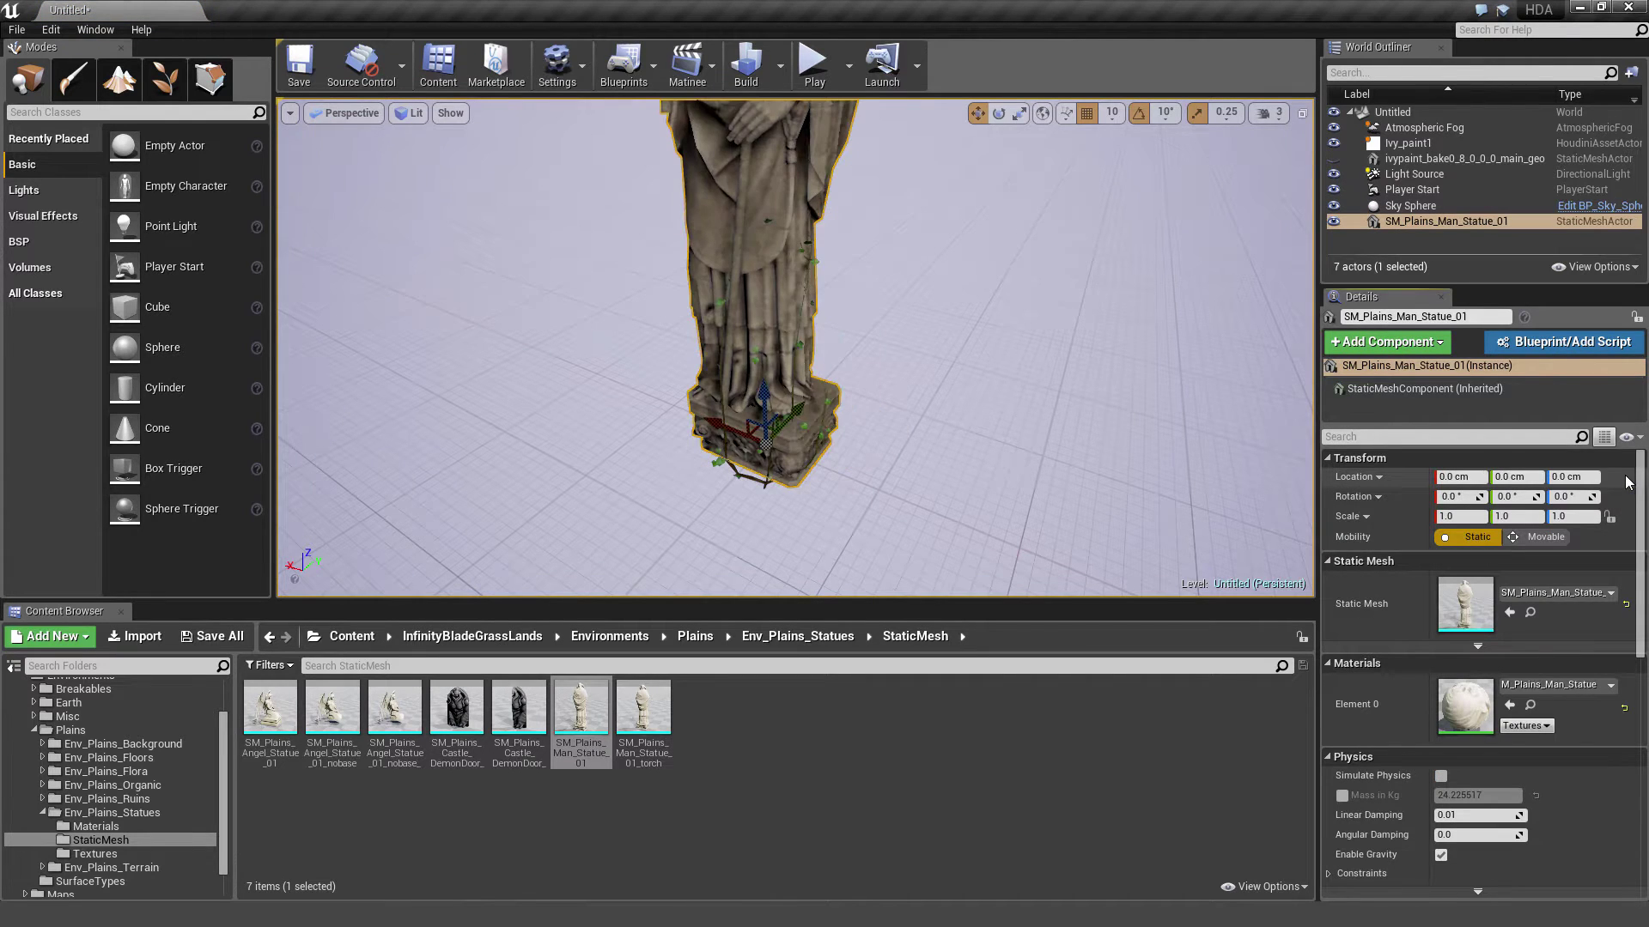
right_click_drag(913, 247, 893, 258)
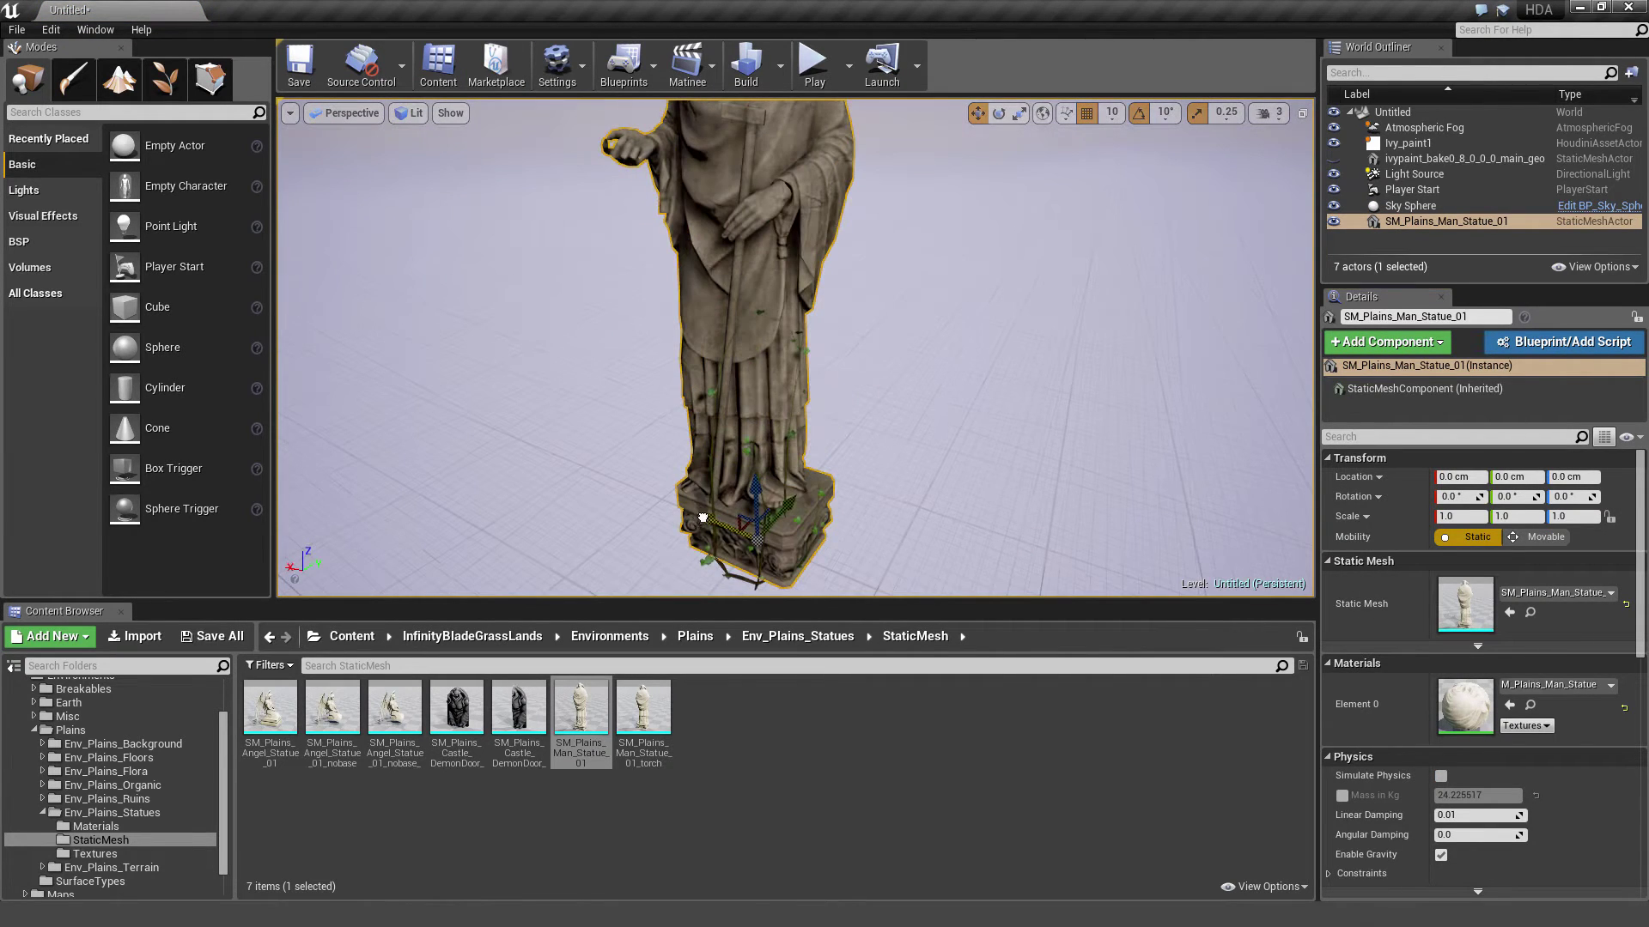
left_click_drag(703, 517, 580, 473)
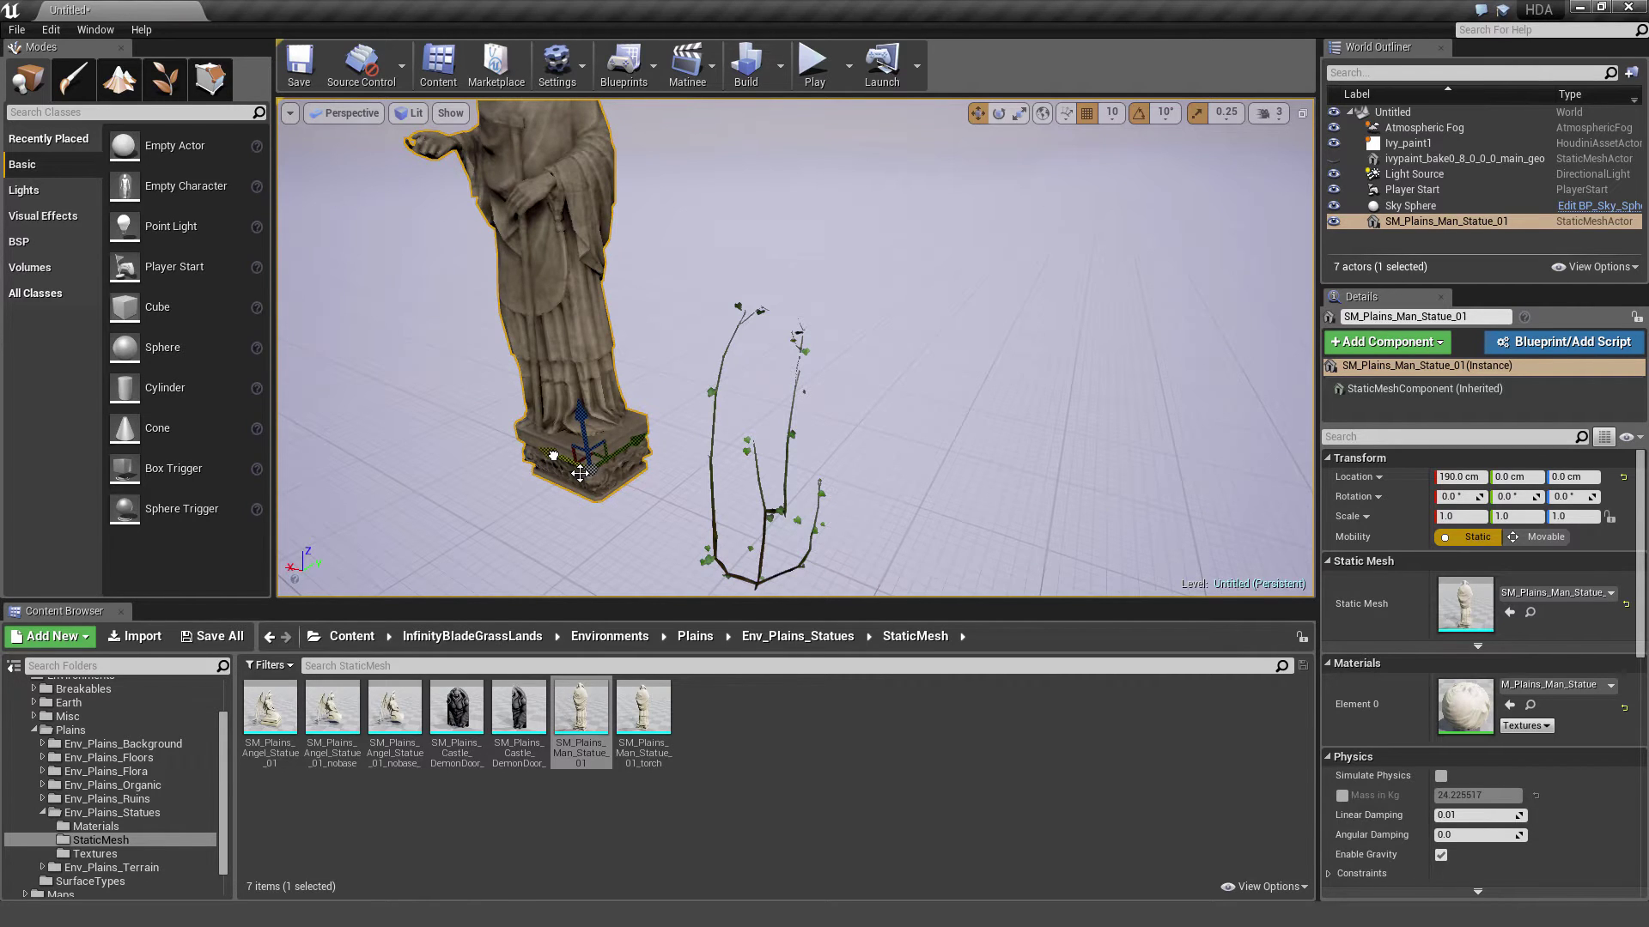
Assign SM_Plains_Man_Statue_01 as the Divide Mesh input of Ivy_paint1 and enable the divide switch
left_click(1435, 146)
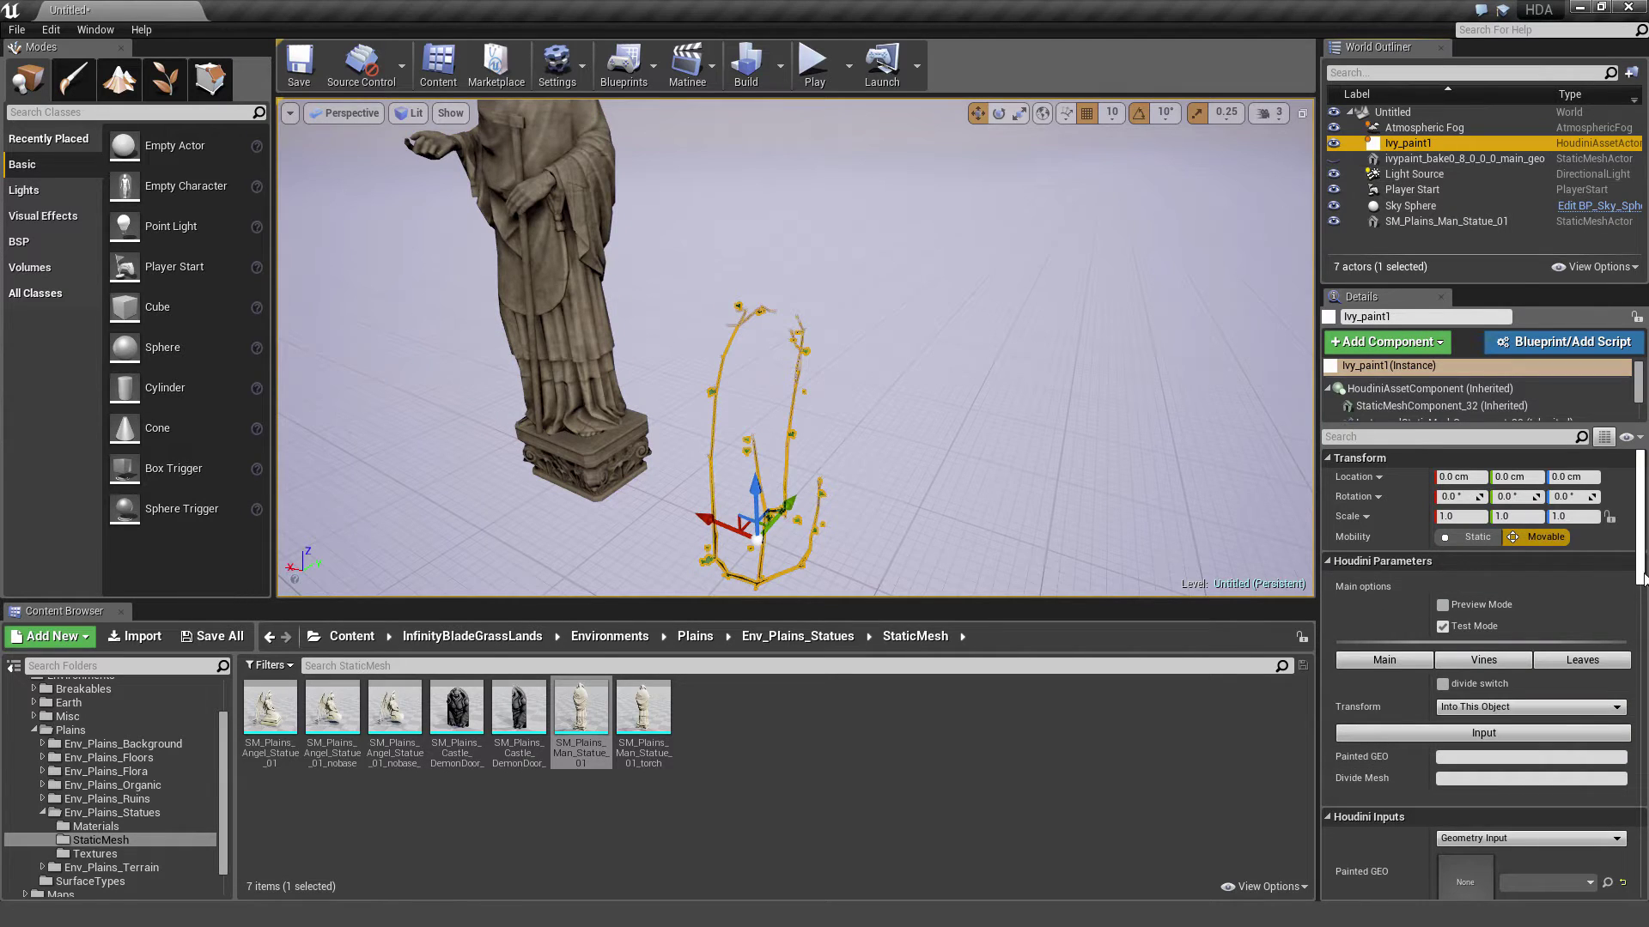
scroll(1496, 659, "down", 3)
left_click_drag(581, 708, 1465, 747)
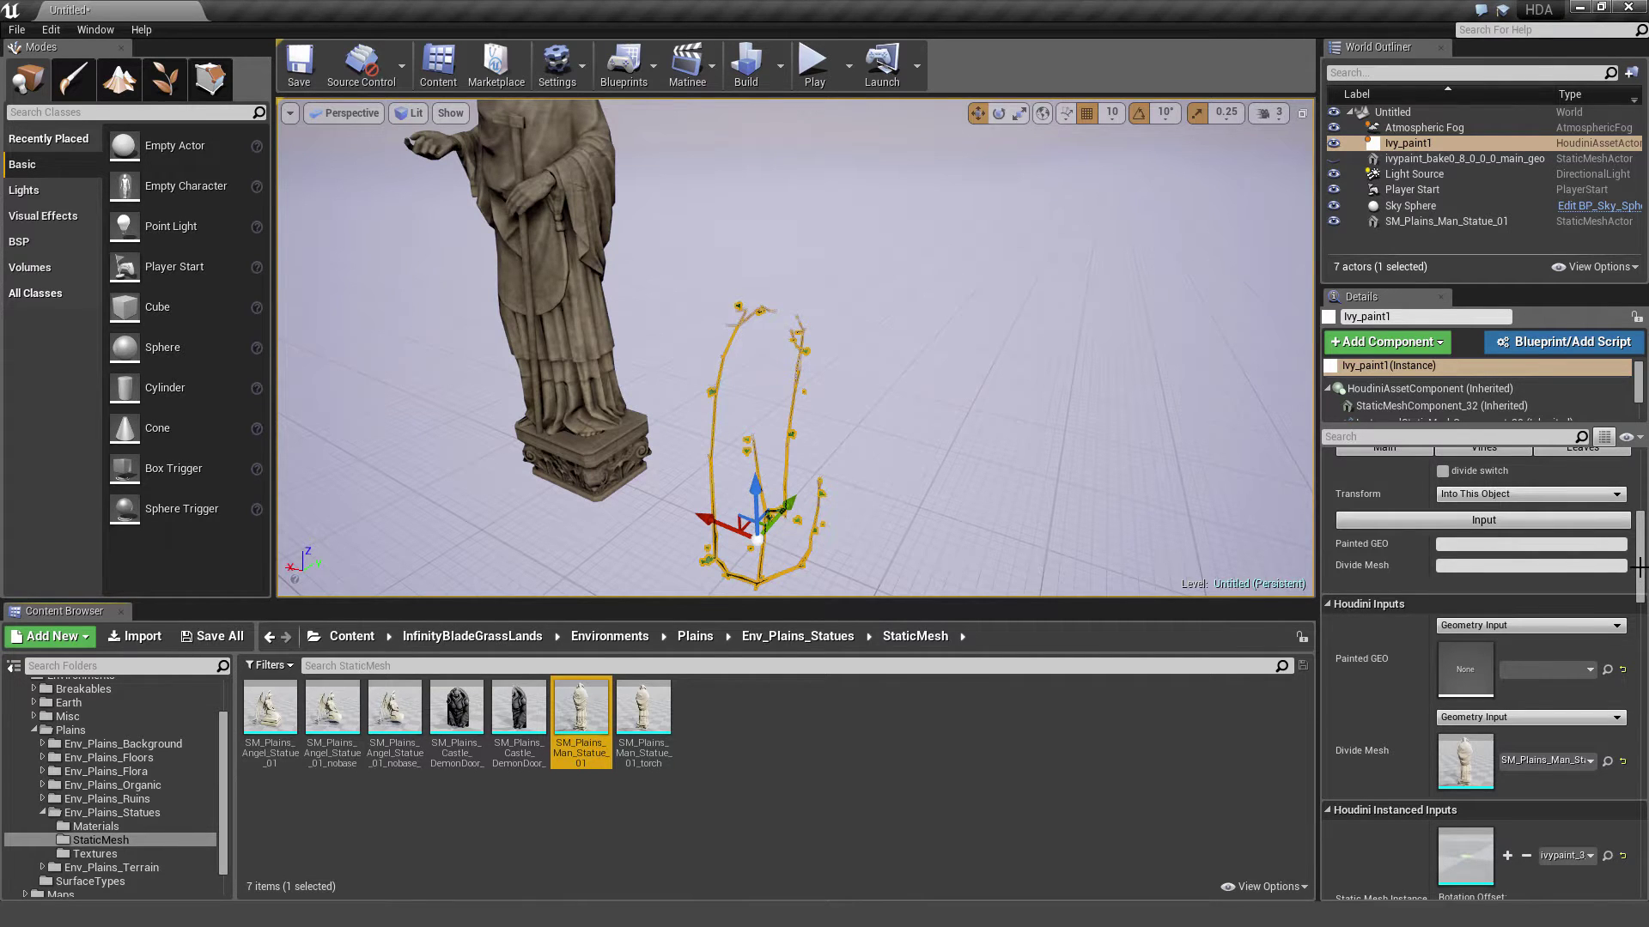
right_click_drag(976, 526, 976, 467)
Compare the divided mesh with the original statue in Wireframe view and return to Lit view
left_click(412, 122)
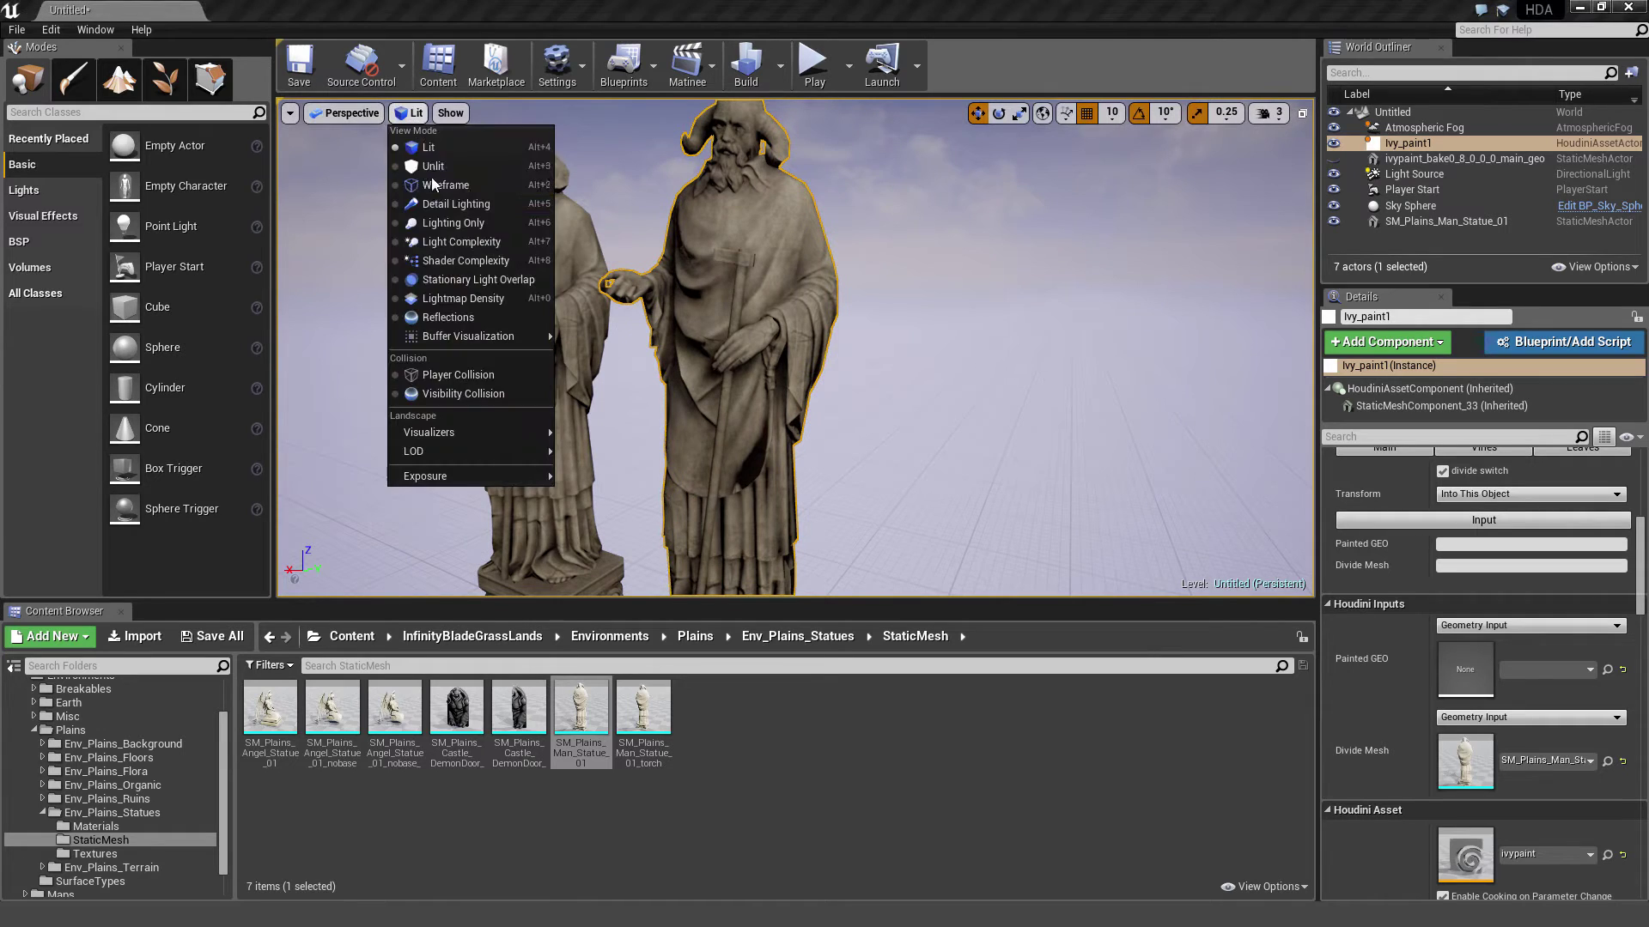
left_click(425, 196)
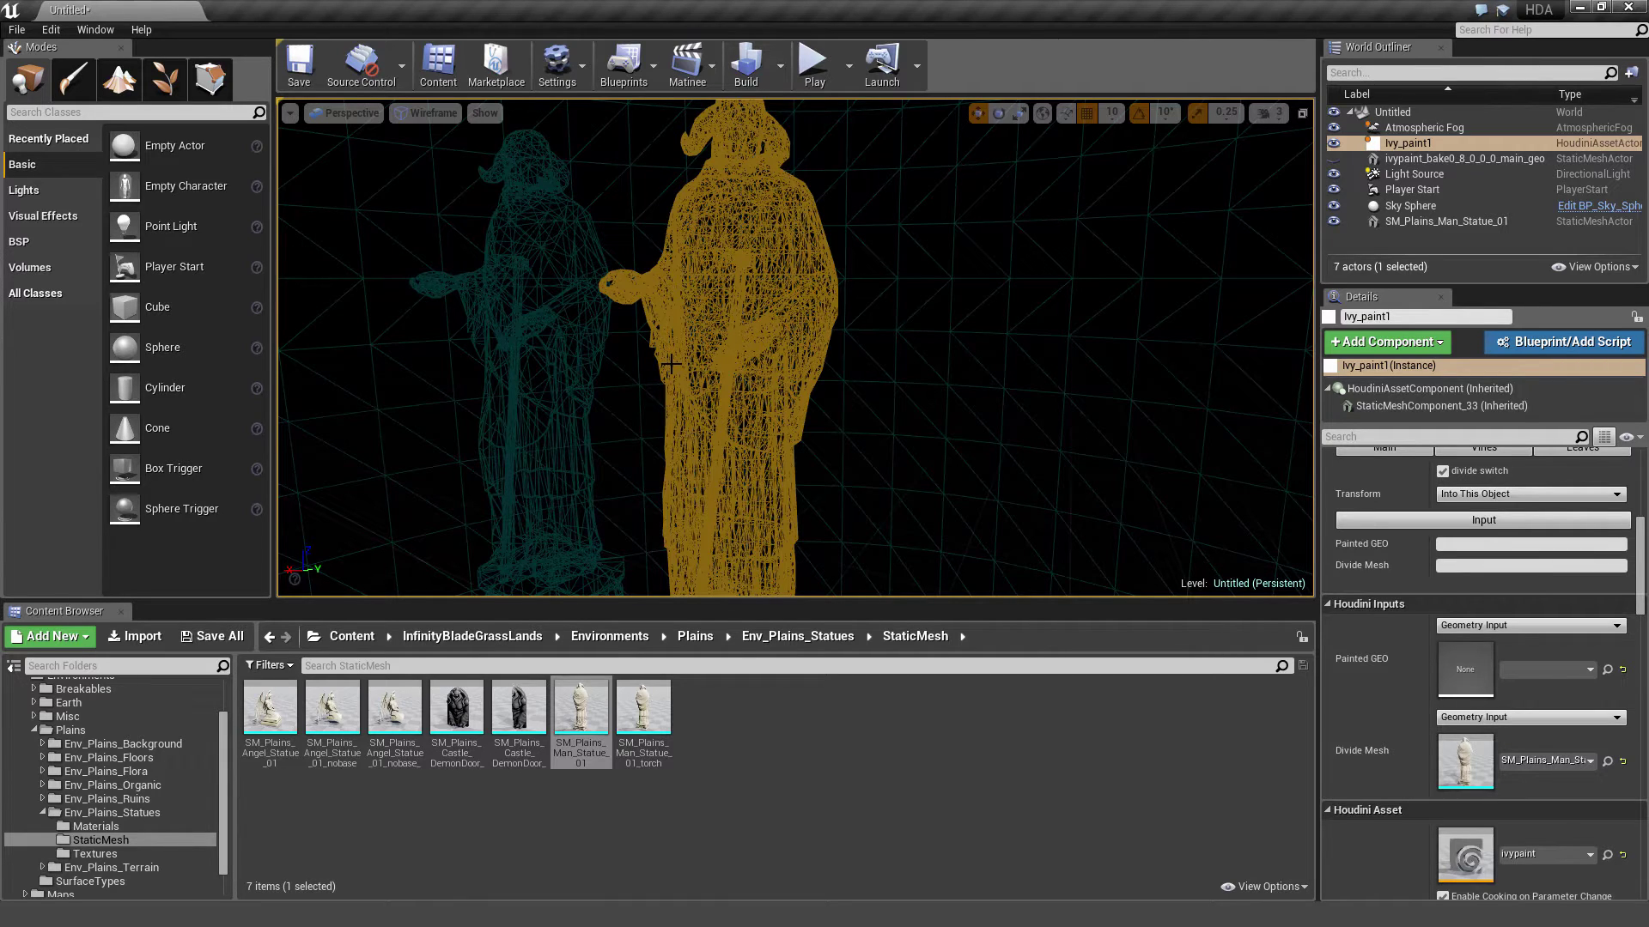
left_click(435, 113)
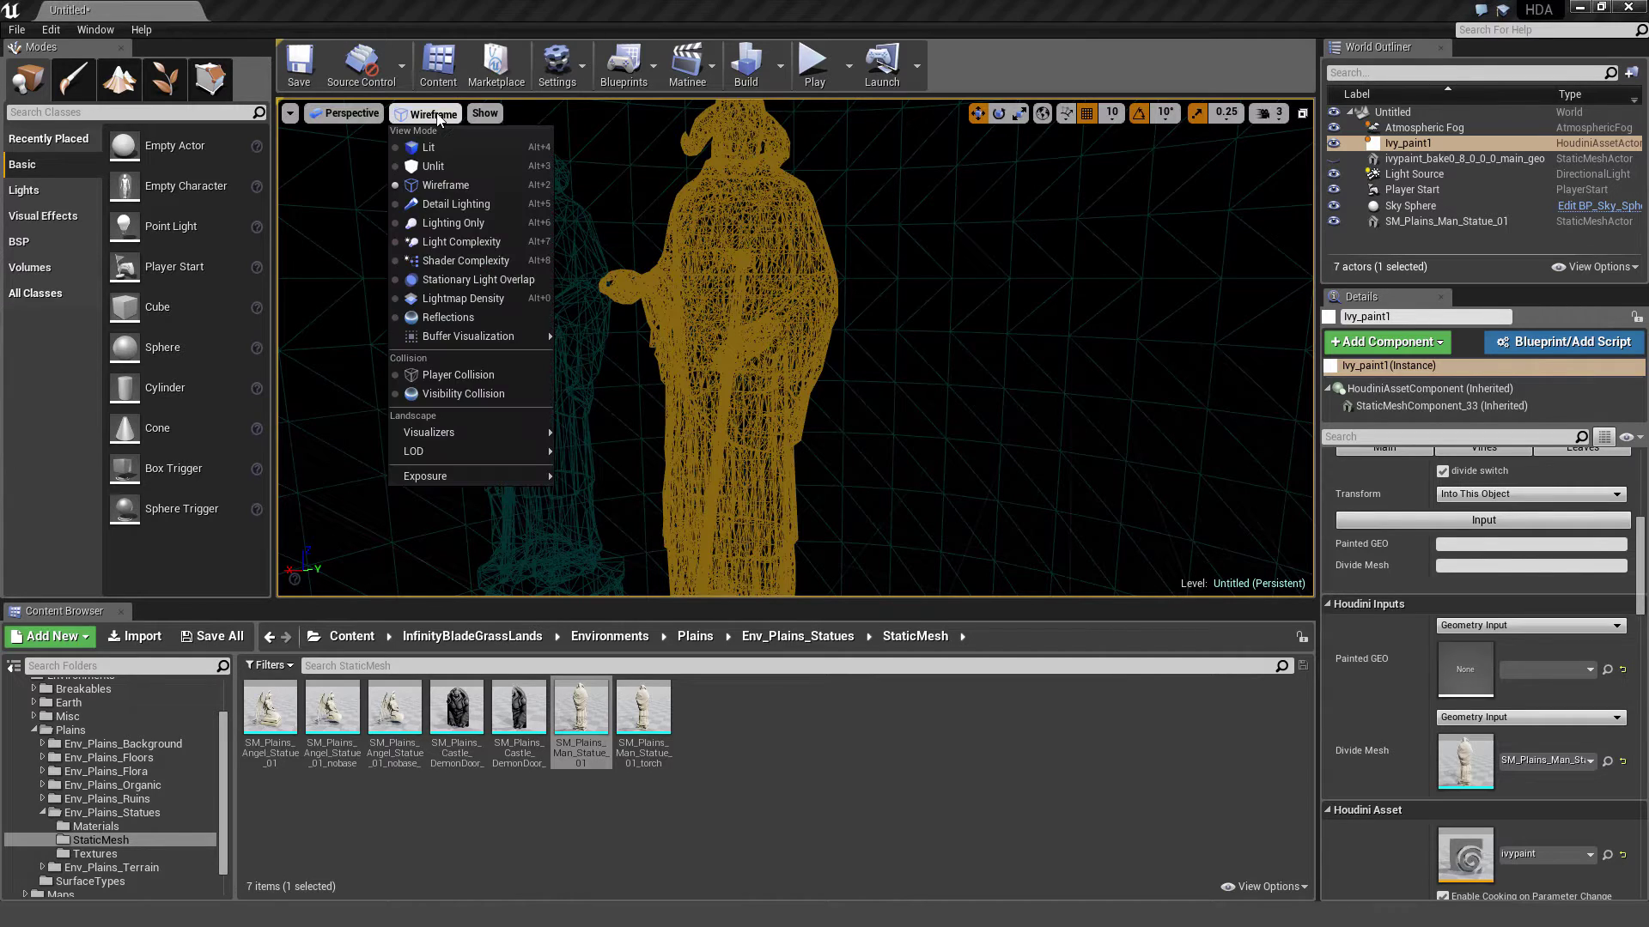
left_click(404, 150)
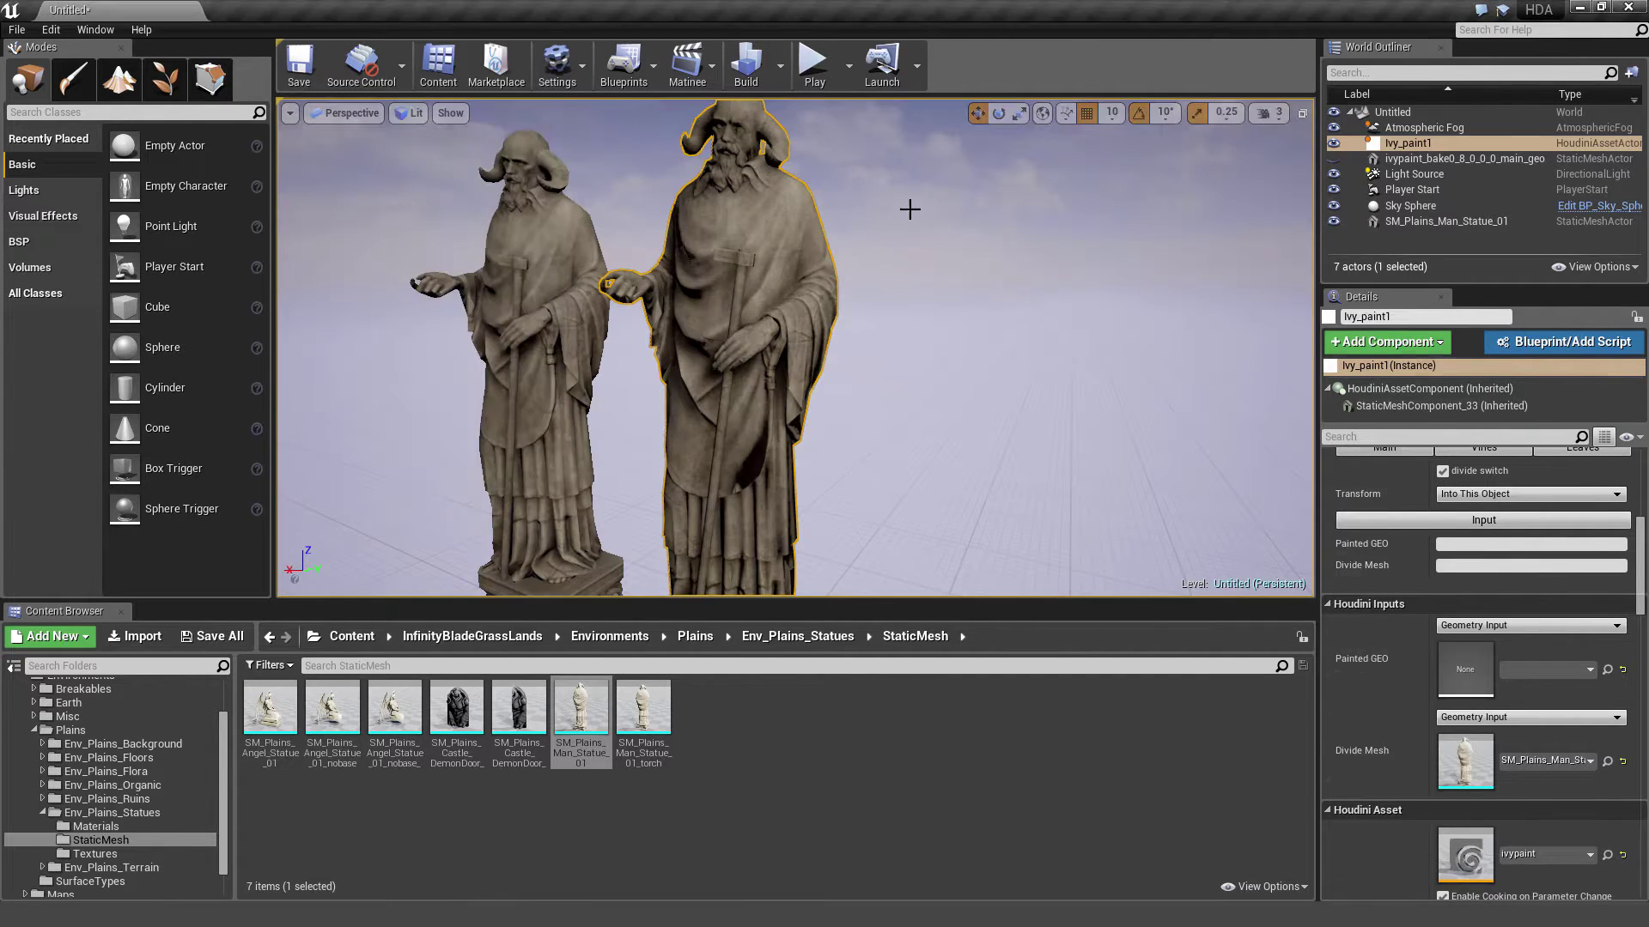
Delete the separately placed man statue and select the statue generated by Ivy_paint1
left_click(538, 238)
key("Delete")
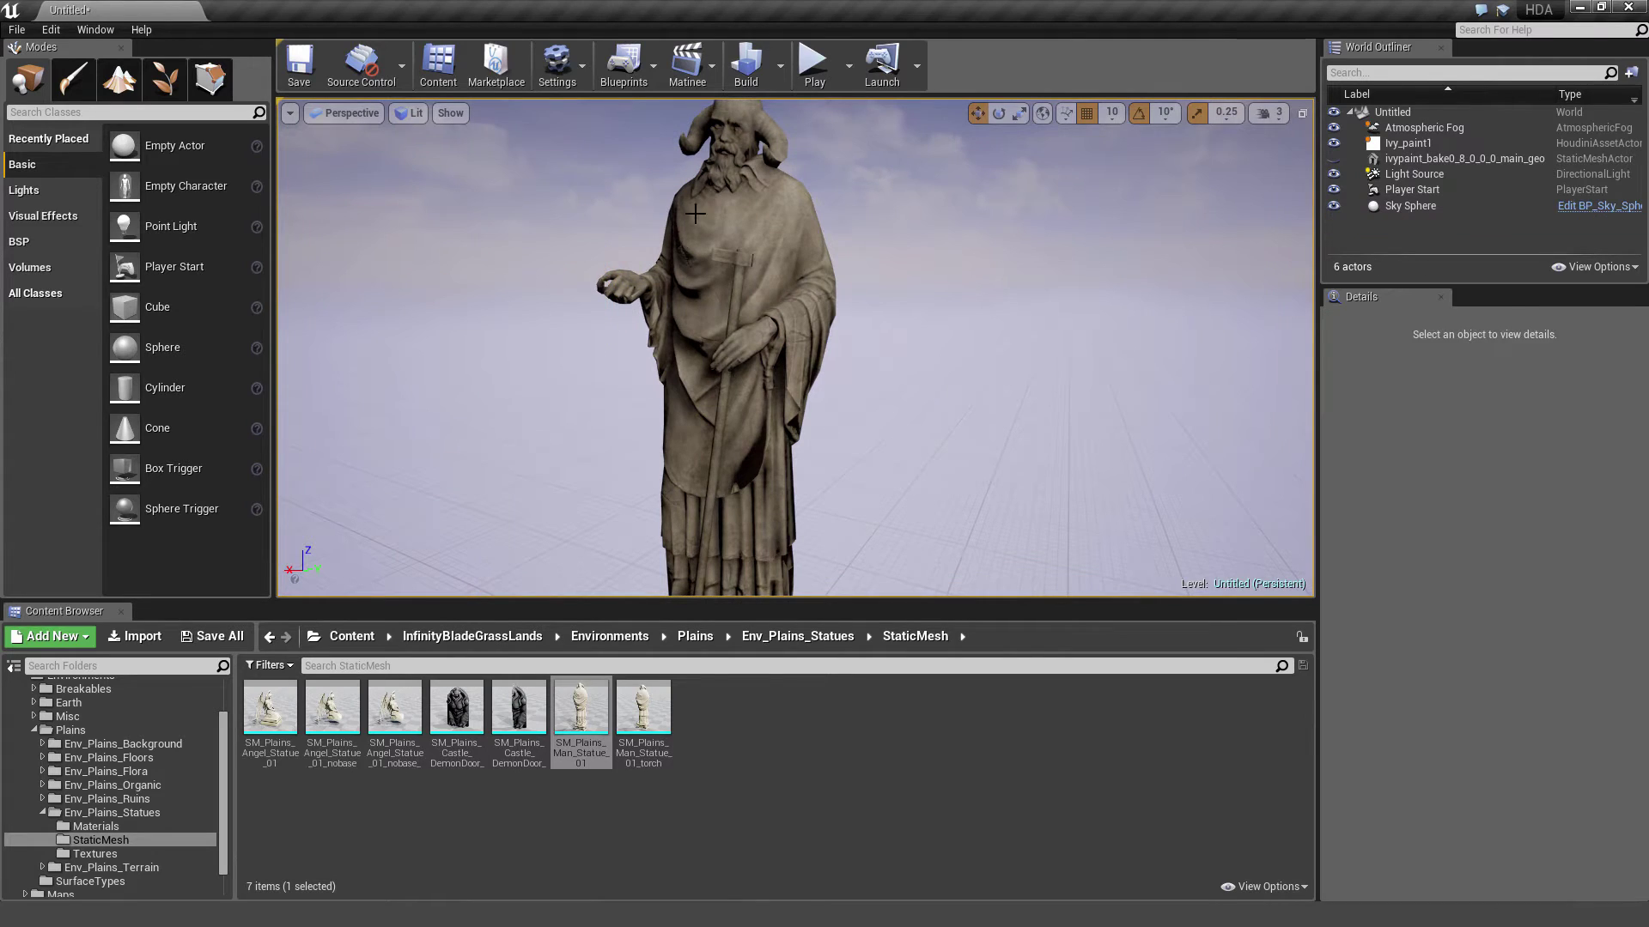
left_click(678, 260)
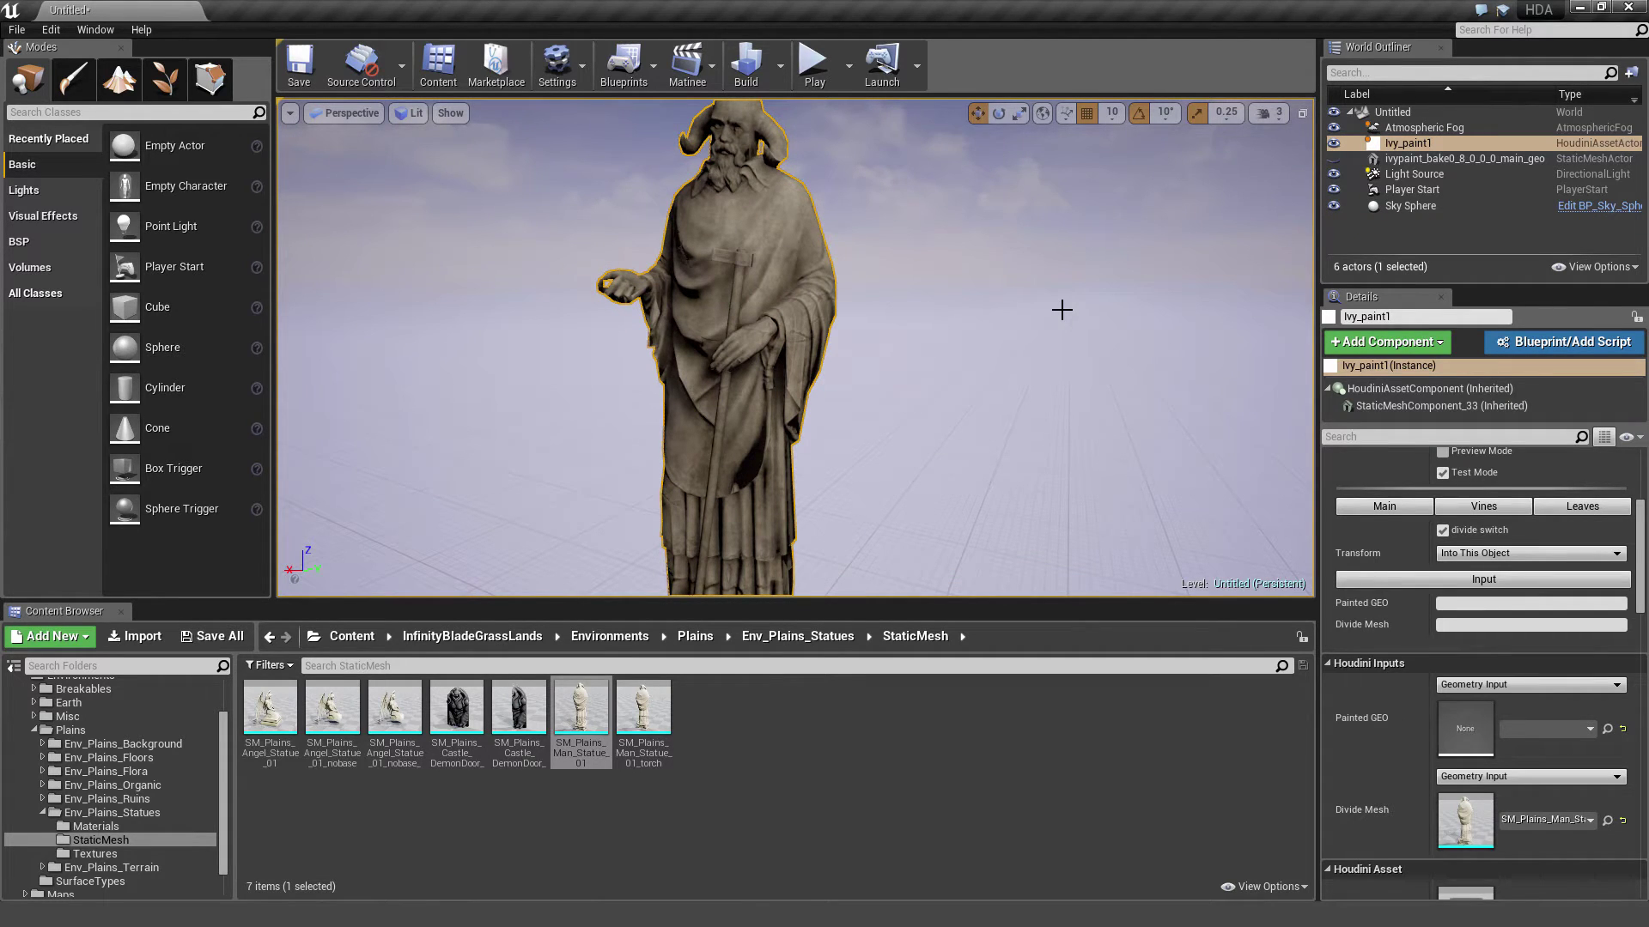
Vertex-paint the statue's shoulder and side in mesh paint mode with blue, hex 1D0BB900
mouse_move(1062, 310)
right_mouse_down()
mouse_move(1041, 318)
mouse_move(1048, 339)
mouse_move(1030, 318)
right_mouse_up()
left_click(73, 77)
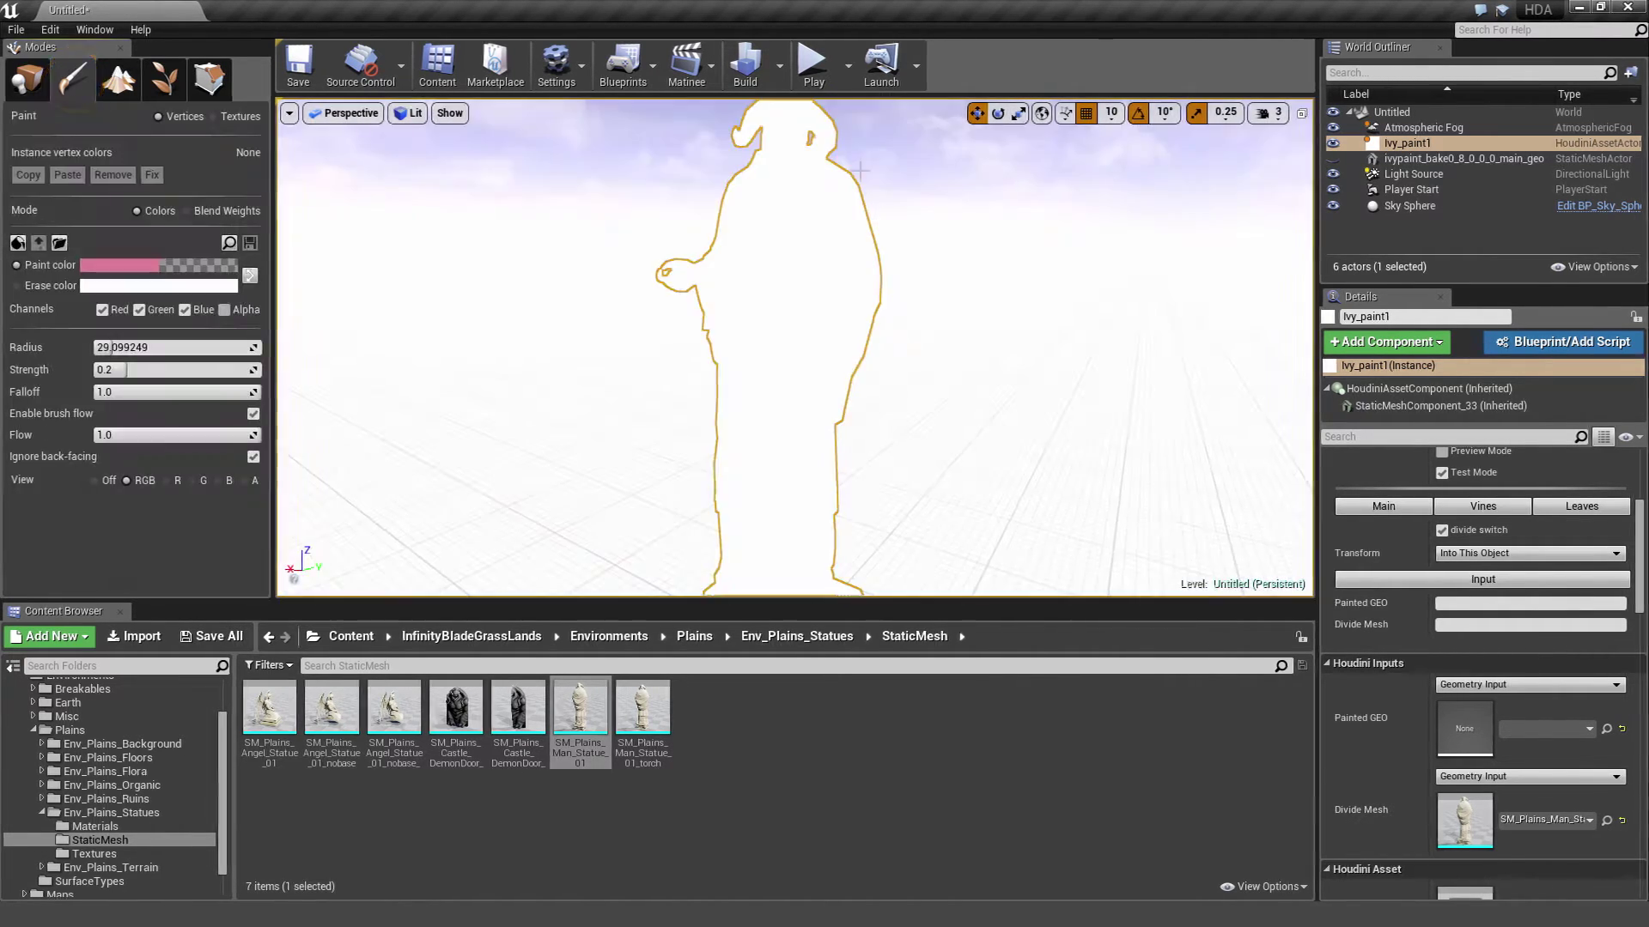
left_click(153, 267)
left_click(226, 340)
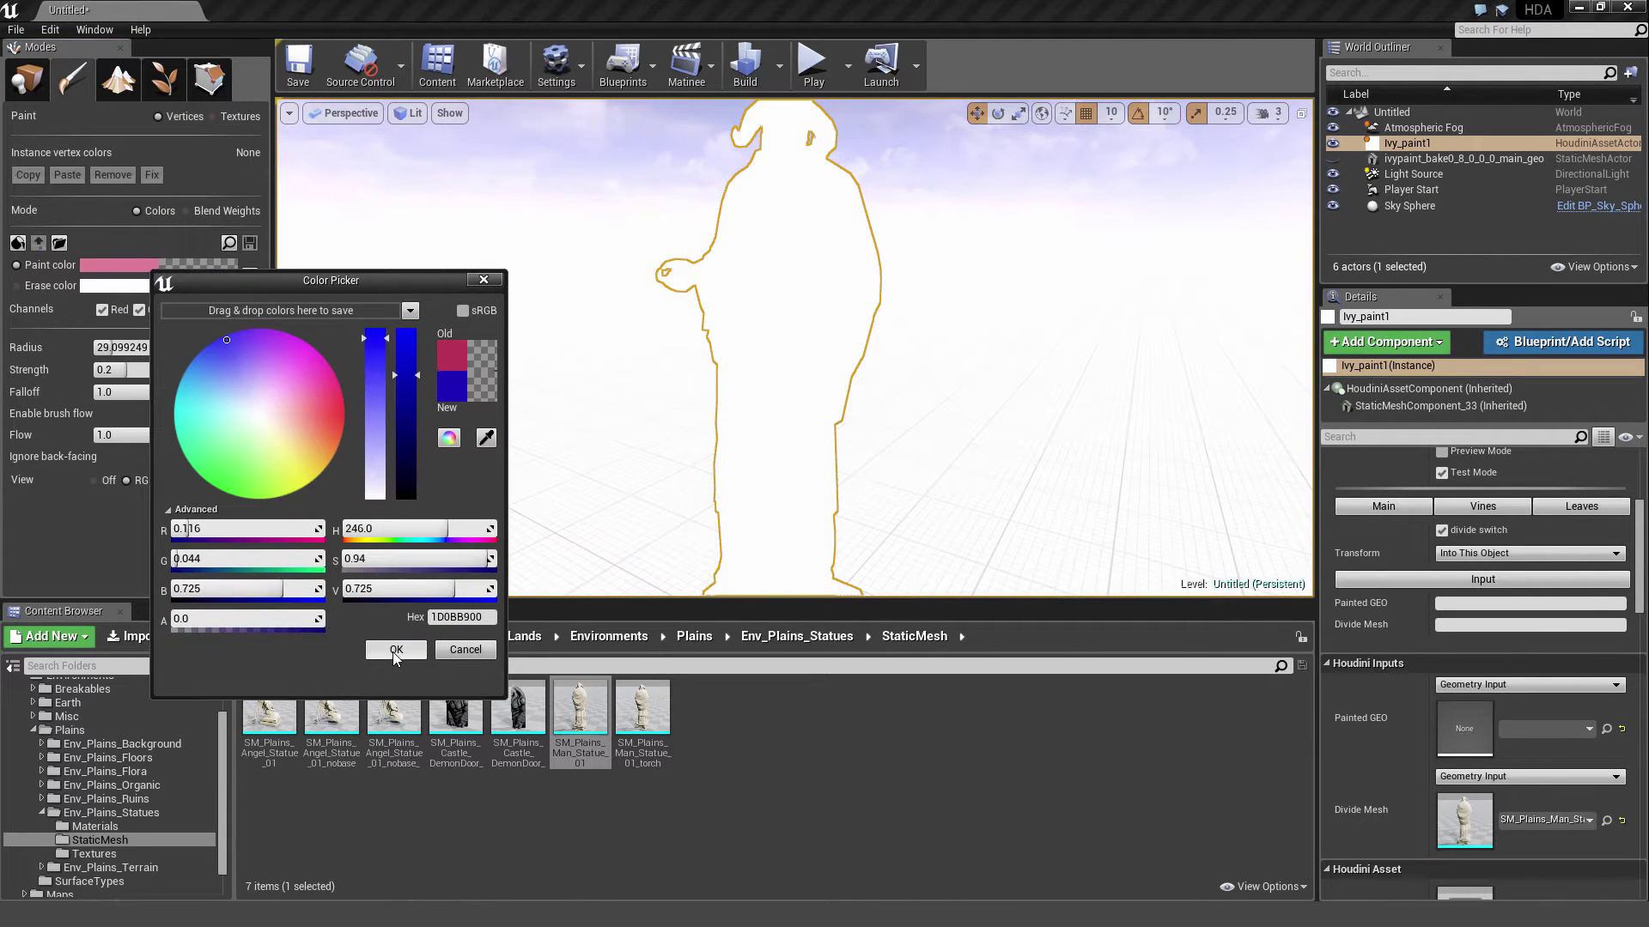
left_click(395, 650)
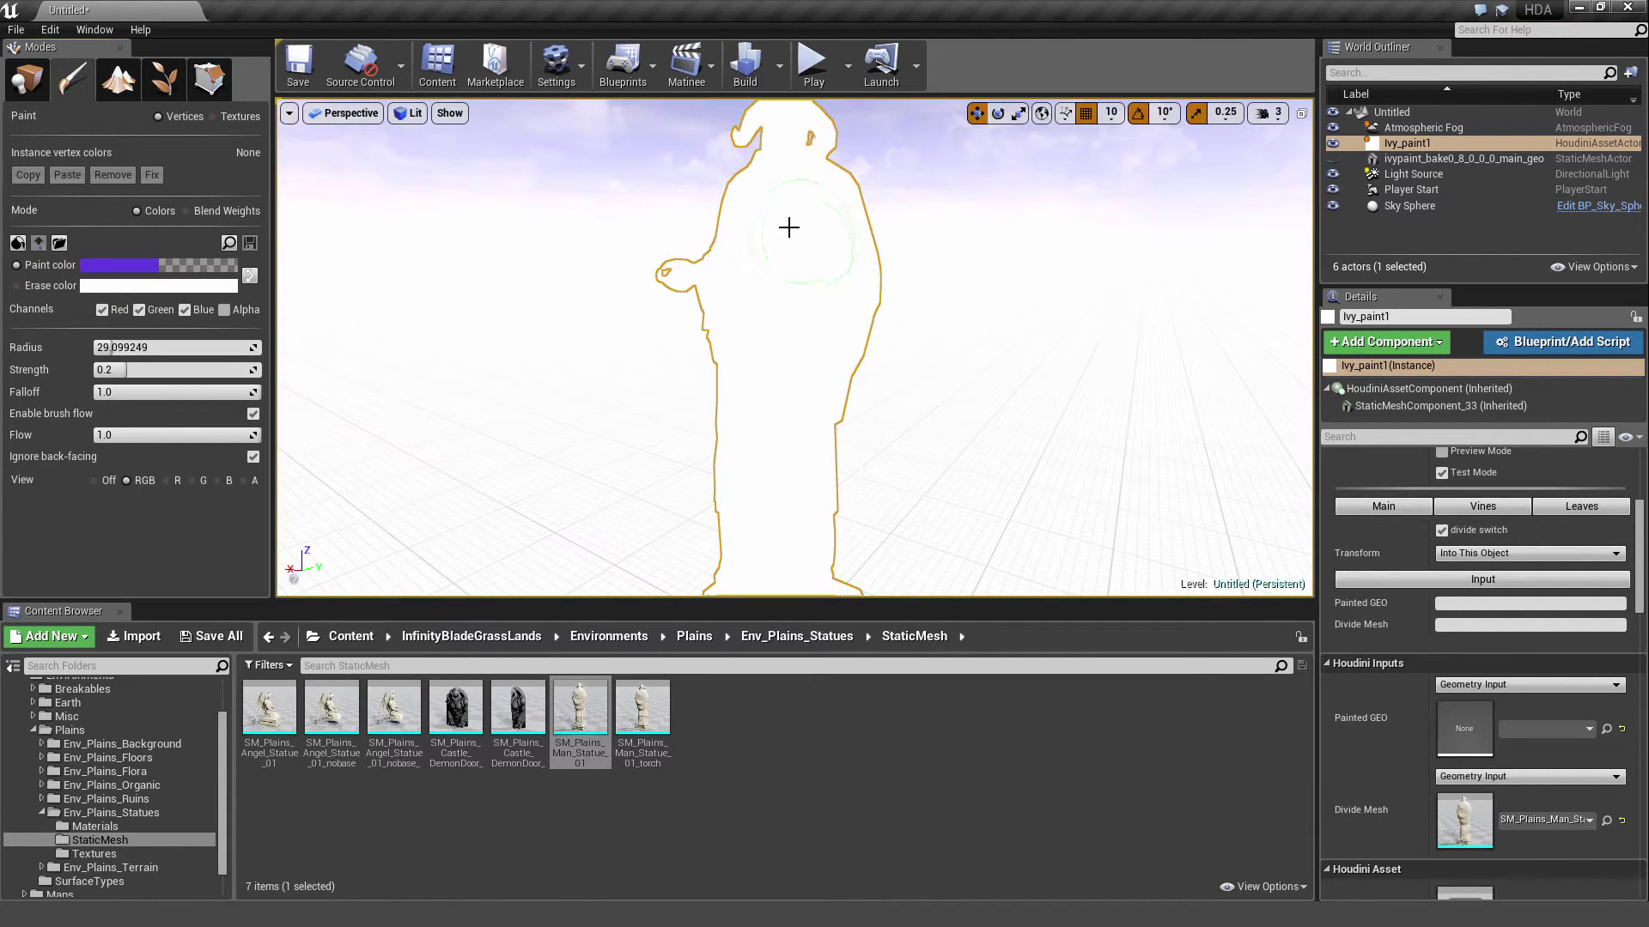
mouse_move(791, 210)
left_mouse_down()
mouse_move(744, 576)
mouse_move(773, 404)
mouse_move(854, 287)
mouse_move(773, 338)
mouse_move(846, 249)
mouse_move(789, 243)
mouse_move(790, 288)
mouse_move(807, 292)
left_mouse_up()
mouse_move(688, 286)
left_mouse_down()
mouse_move(800, 307)
mouse_move(833, 275)
mouse_move(825, 189)
mouse_move(846, 163)
mouse_move(863, 320)
mouse_move(883, 150)
mouse_move(607, 206)
left_mouse_up()
Set the paint color to green and vertex-paint the statue's chest and arm
left_click(120, 265)
left_click_drag(171, 410, 186, 462)
left_click(378, 647)
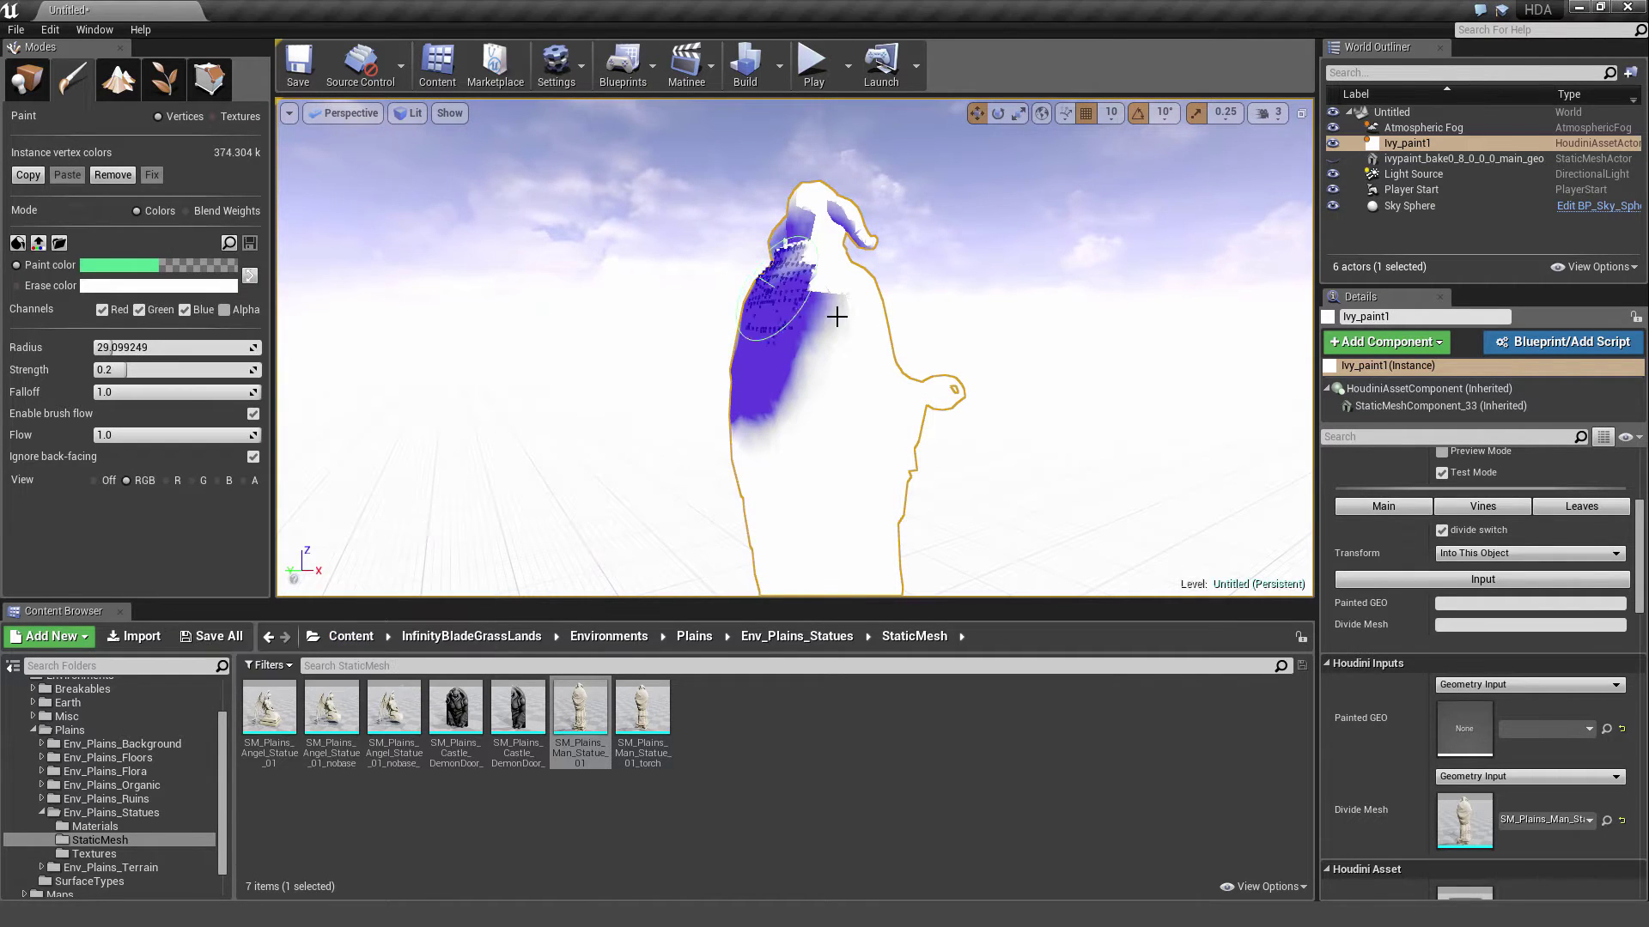
mouse_move(843, 321)
left_mouse_down()
mouse_move(820, 377)
mouse_move(847, 299)
left_mouse_up()
mouse_move(846, 299)
left_mouse_down("alt")
mouse_move(464, 301)
mouse_move(352, 334)
left_mouse_up("alt")
Erase the green and part of the blue vertex paint from the middle of the statue with the white erase color
left_click(16, 286)
mouse_move(670, 370)
left_mouse_down()
mouse_move(699, 387)
mouse_move(692, 423)
mouse_move(722, 463)
left_mouse_up()
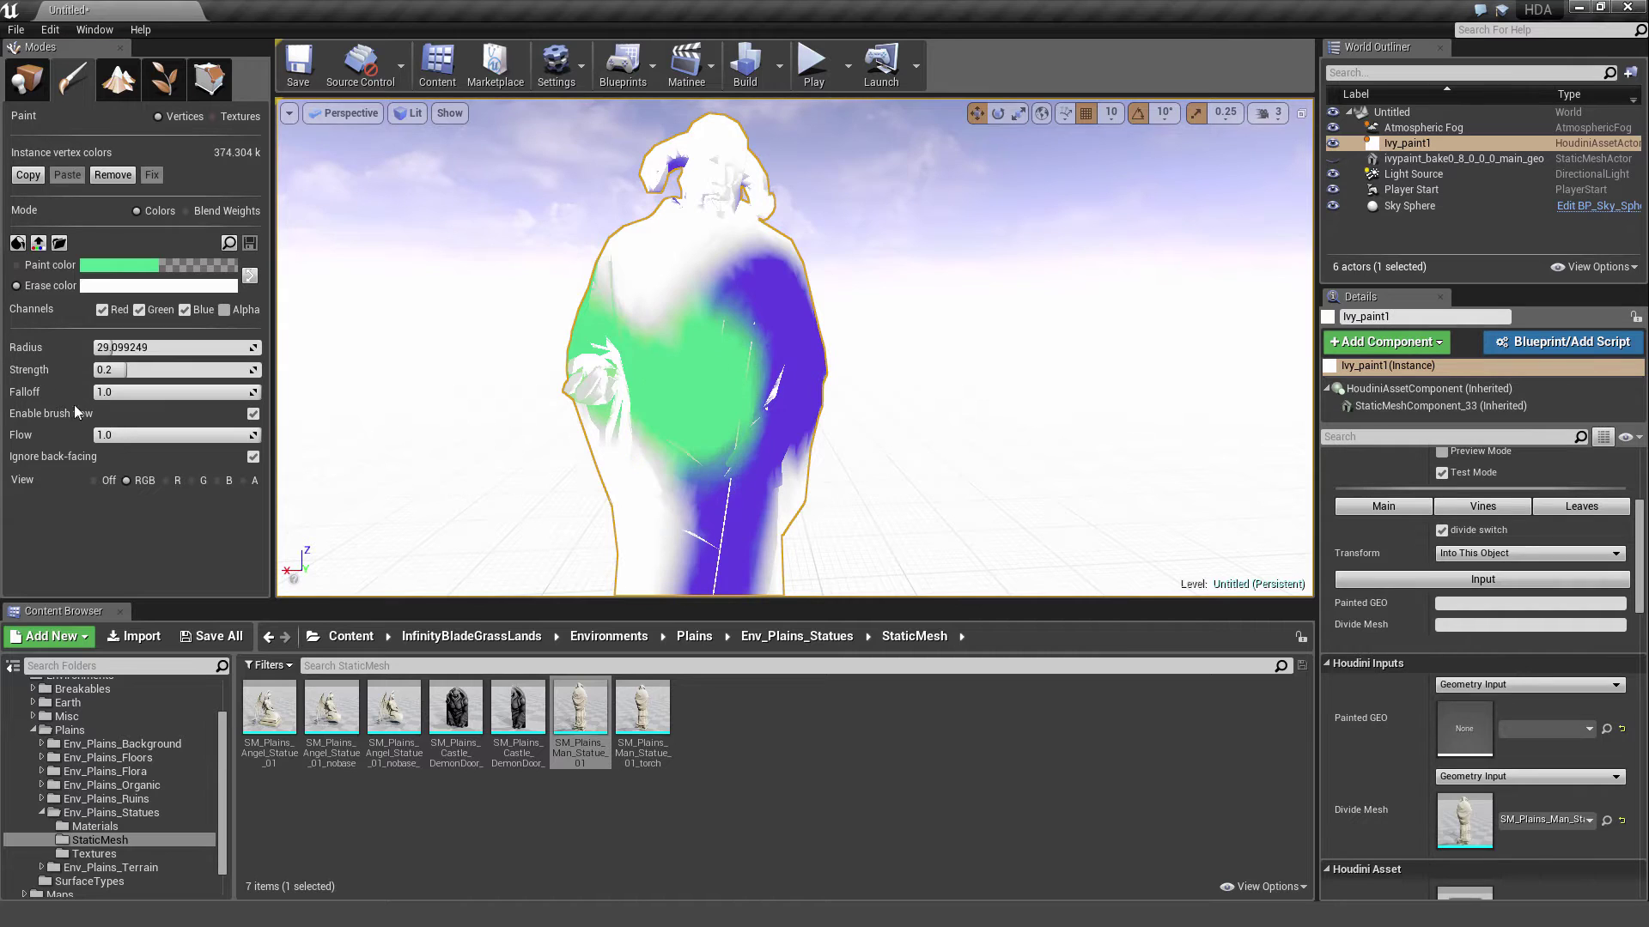
left_click(136, 288)
left_click(483, 303)
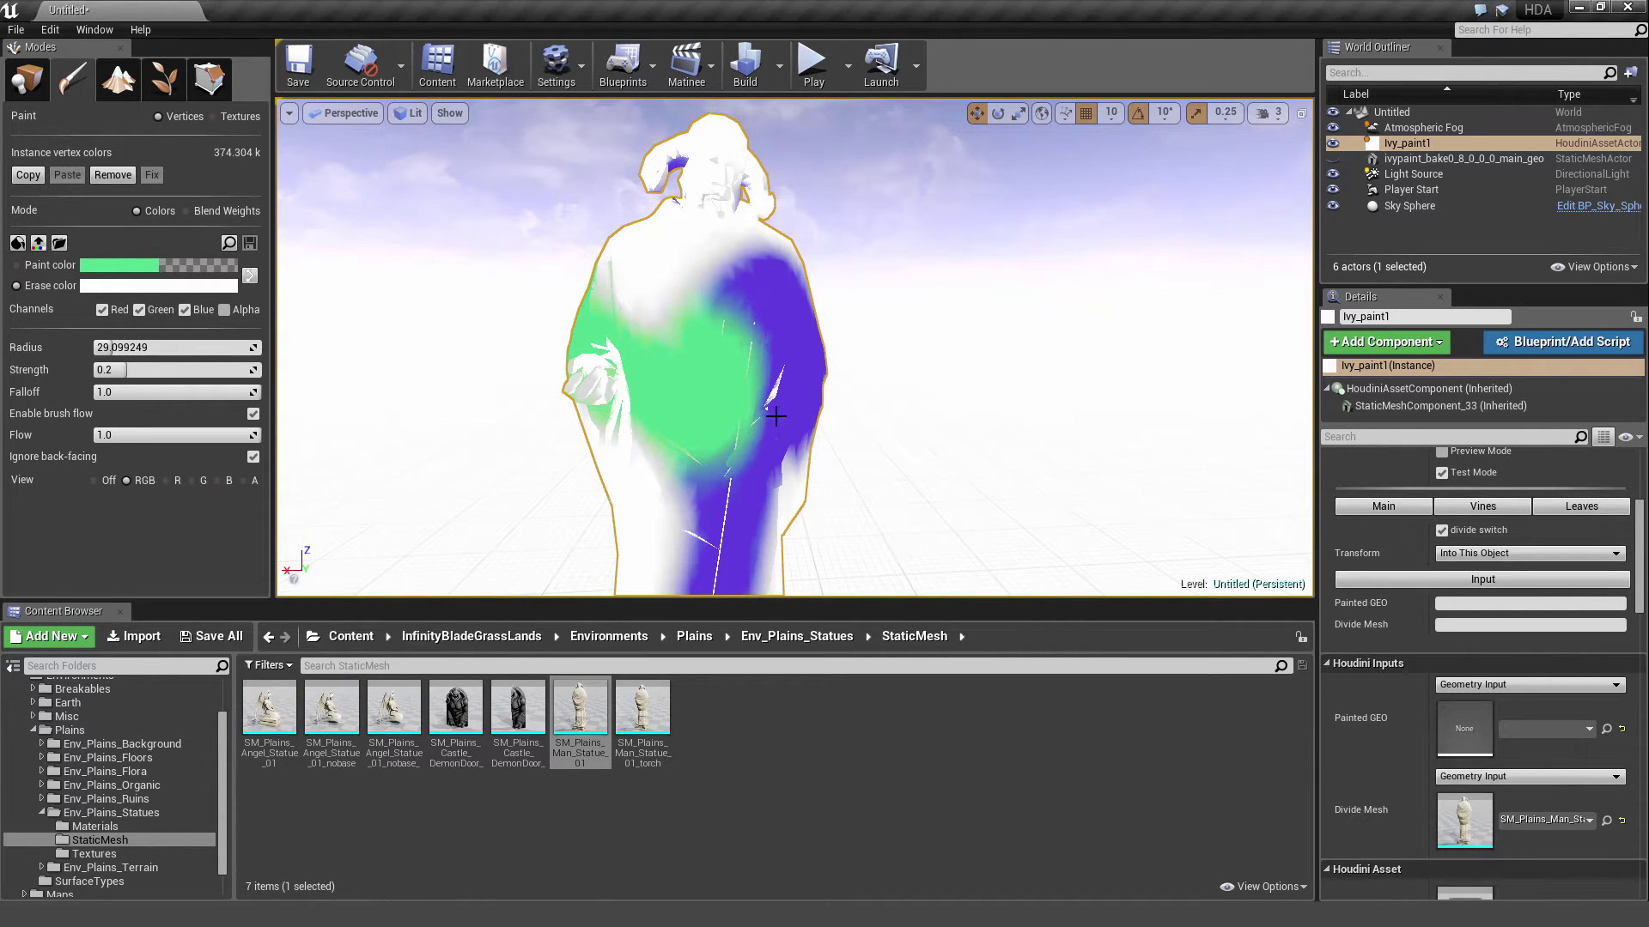
mouse_move(685, 347)
left_mouse_down("shift")
mouse_move(693, 434)
mouse_move(718, 306)
mouse_move(673, 519)
mouse_move(701, 416)
mouse_move(703, 280)
left_mouse_up("shift")
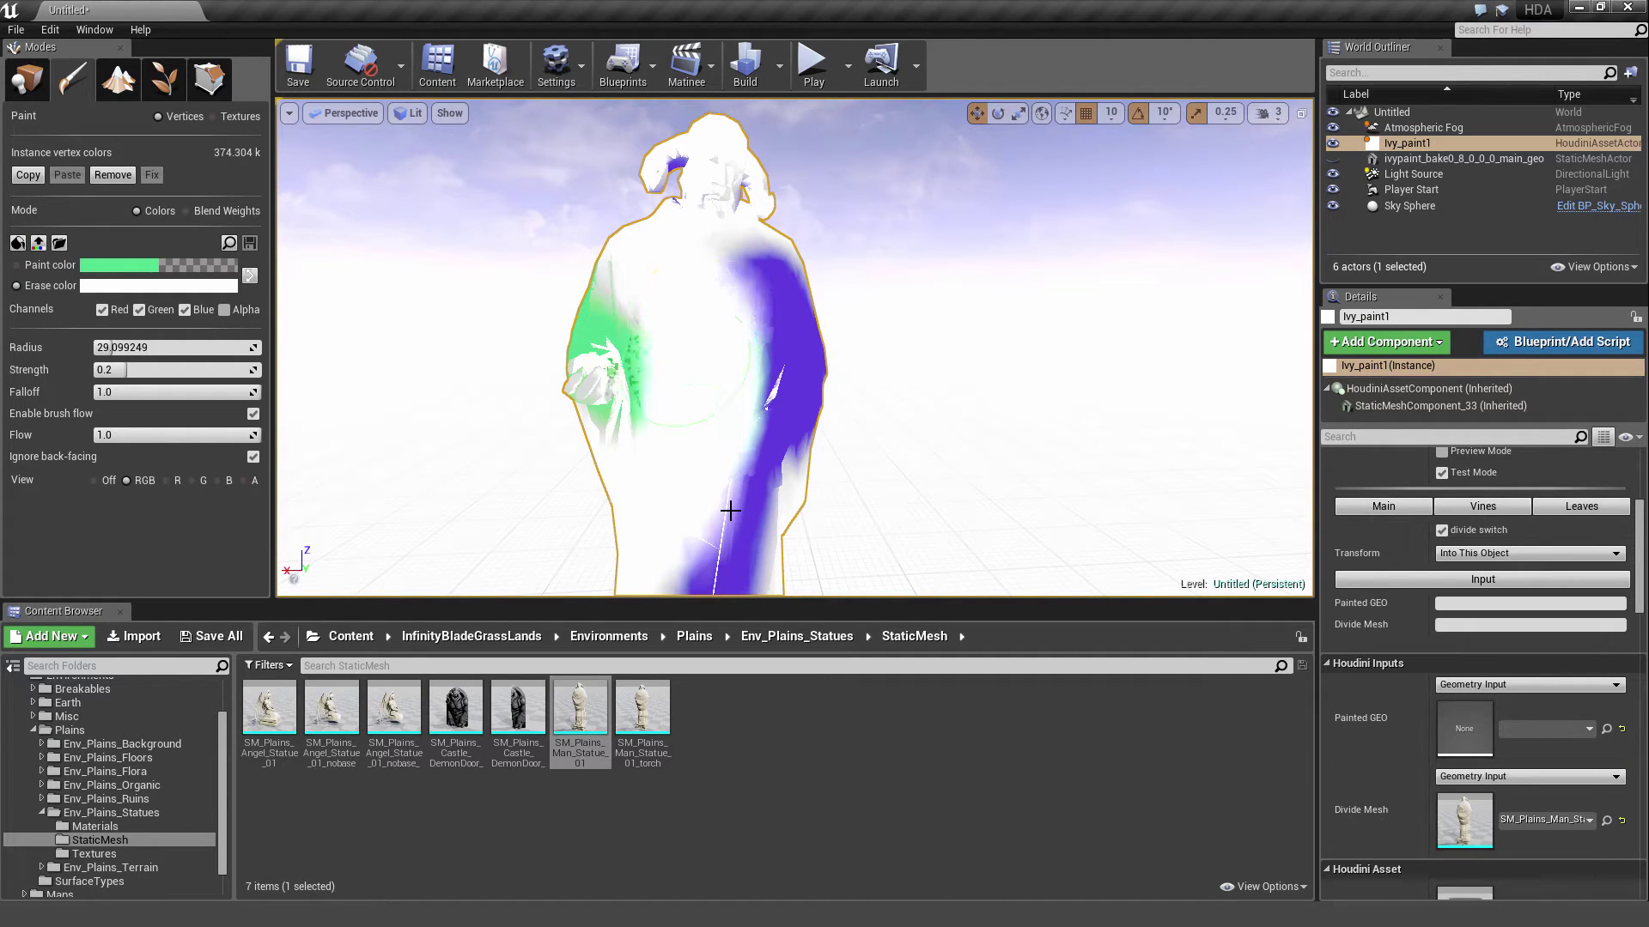
Copy the statue's painted instance vertex colors to its source mesh
right_click_drag(802, 582, 802, 593)
key("s")
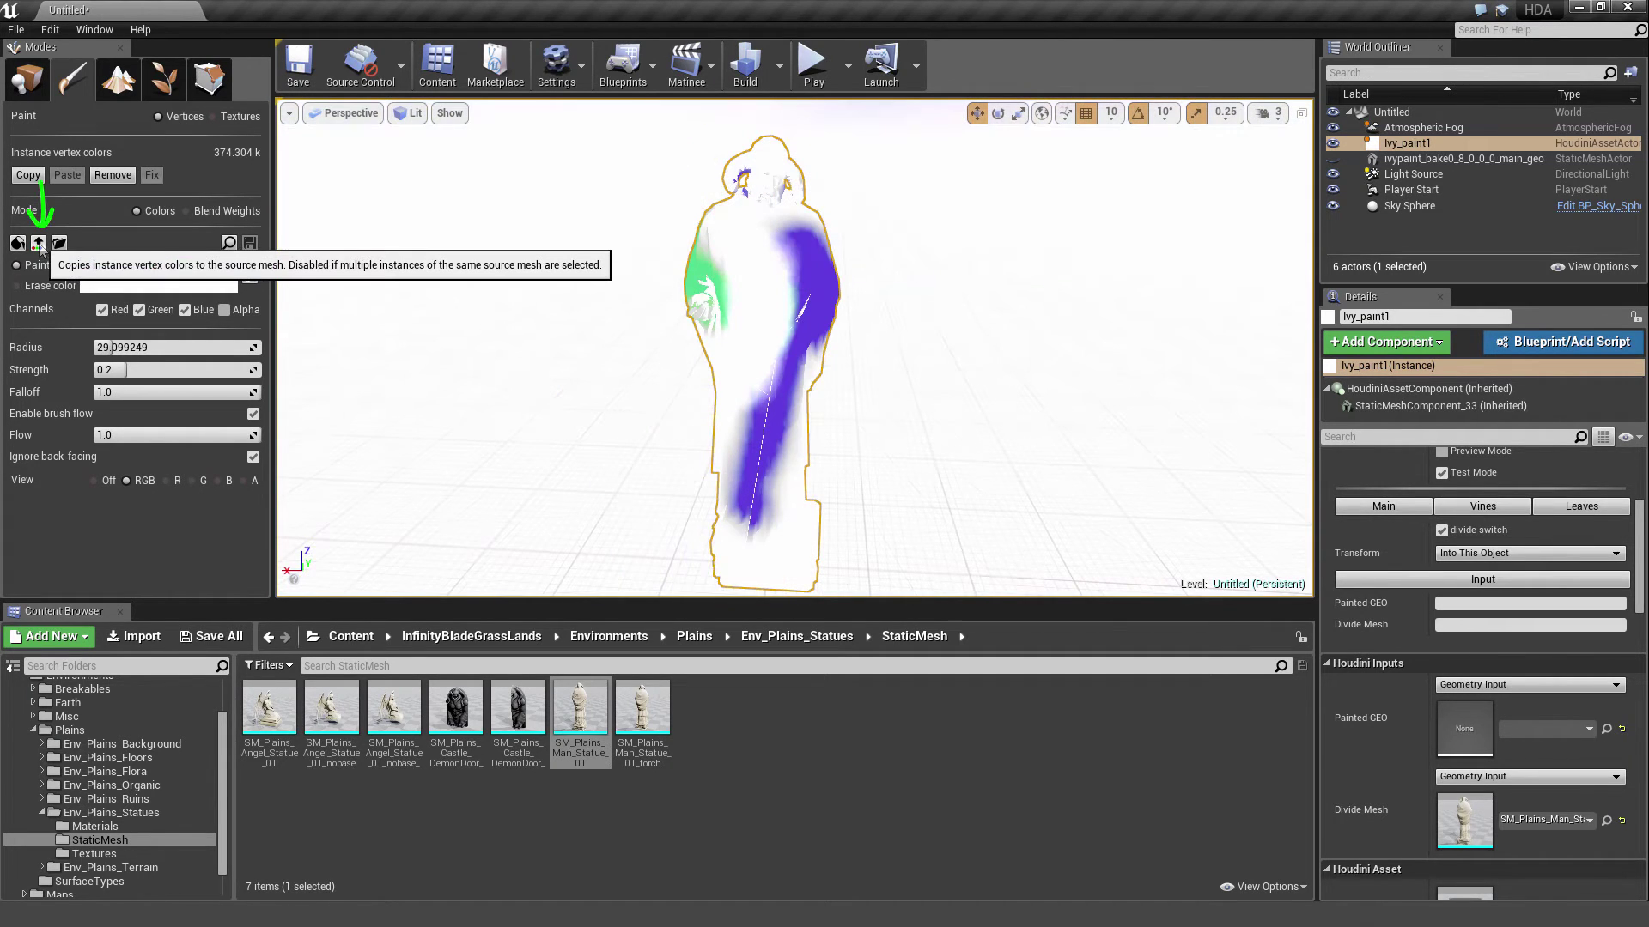
left_click(38, 246)
left_click(951, 502)
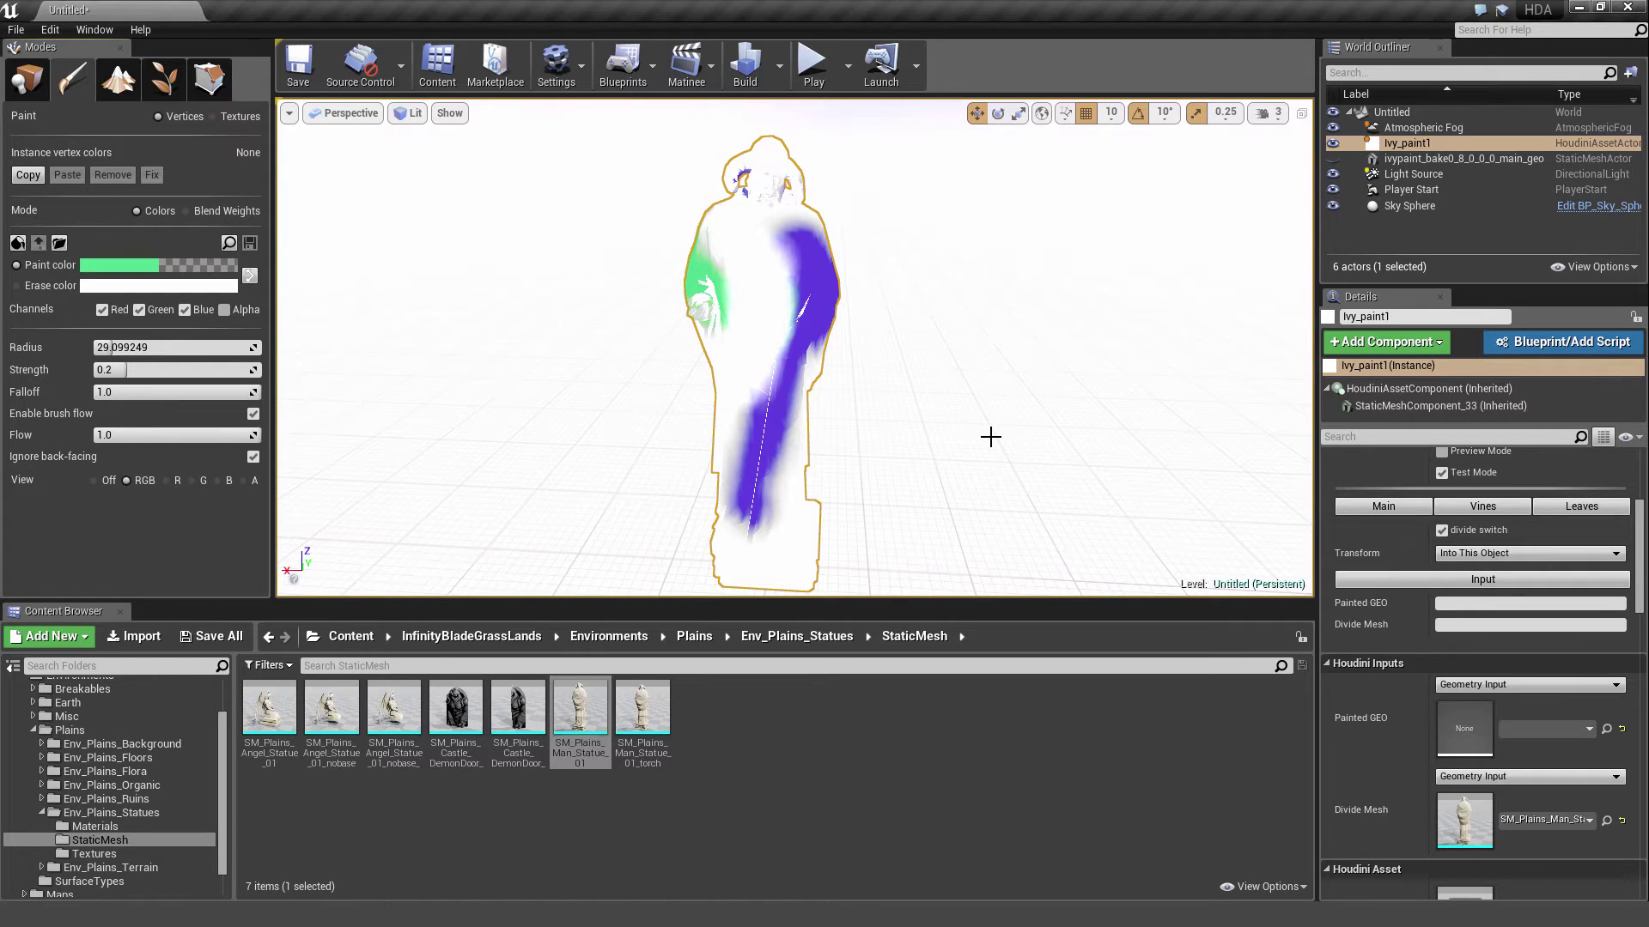
Find the baked mesh ivypaint_bake0_8_0_0_0_main_geo in StarterContent and assign it as the ivy asset's Painted GEO input
left_click_drag(1638, 547, 1638, 674)
scroll(1537, 687, "down", 5)
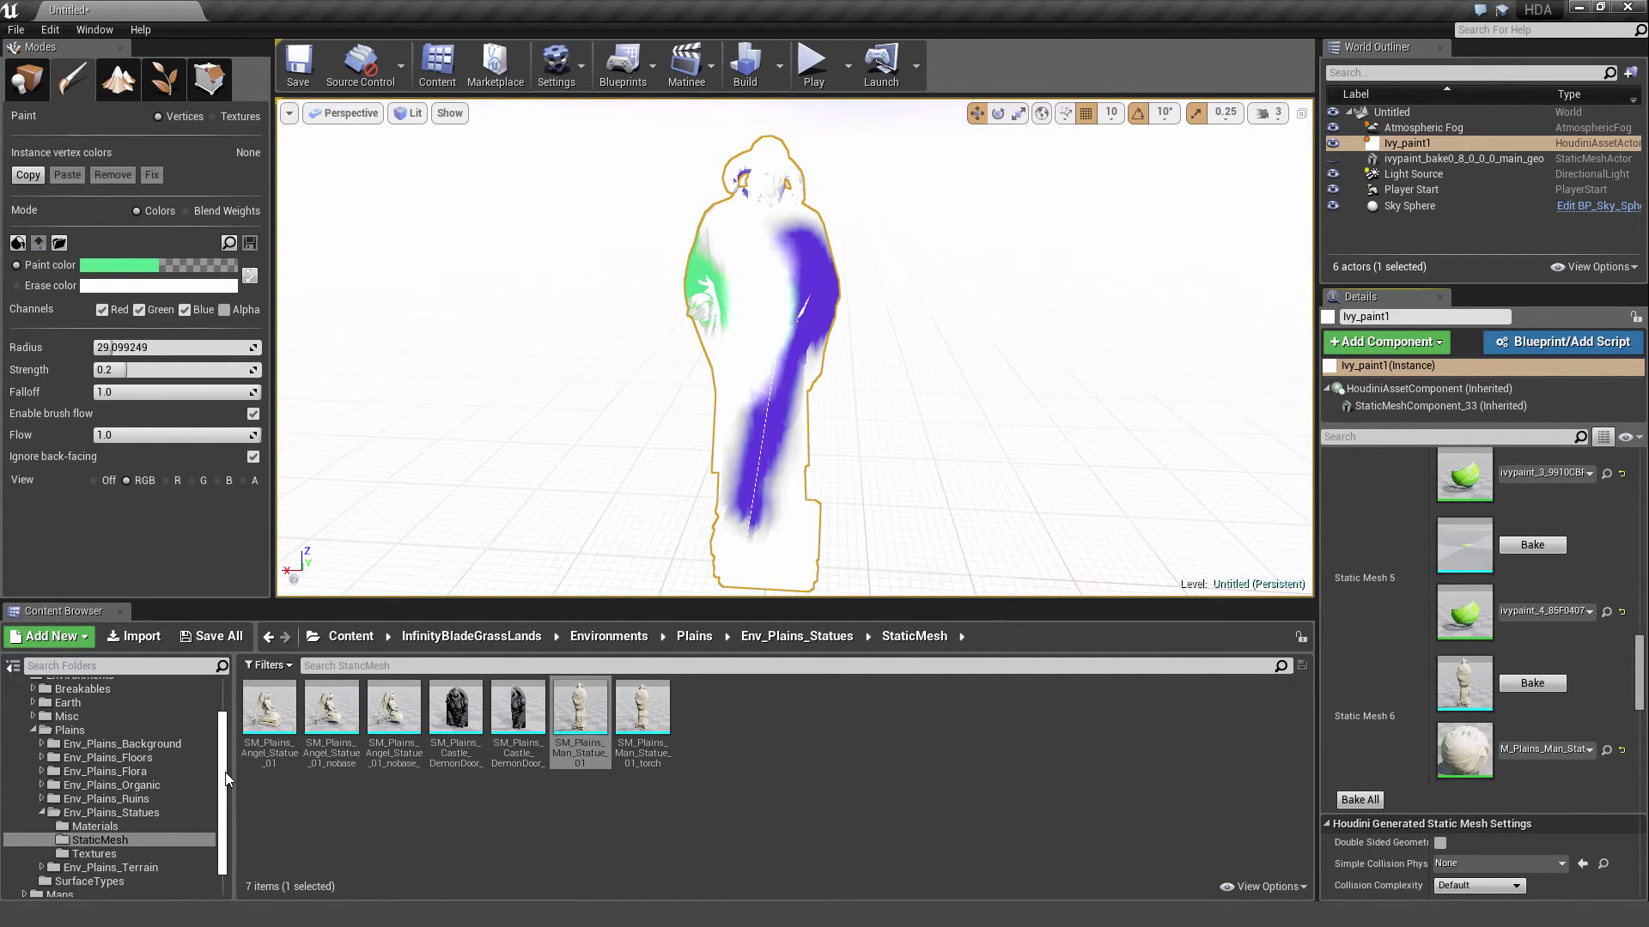
left_click_drag(223, 767, 223, 721)
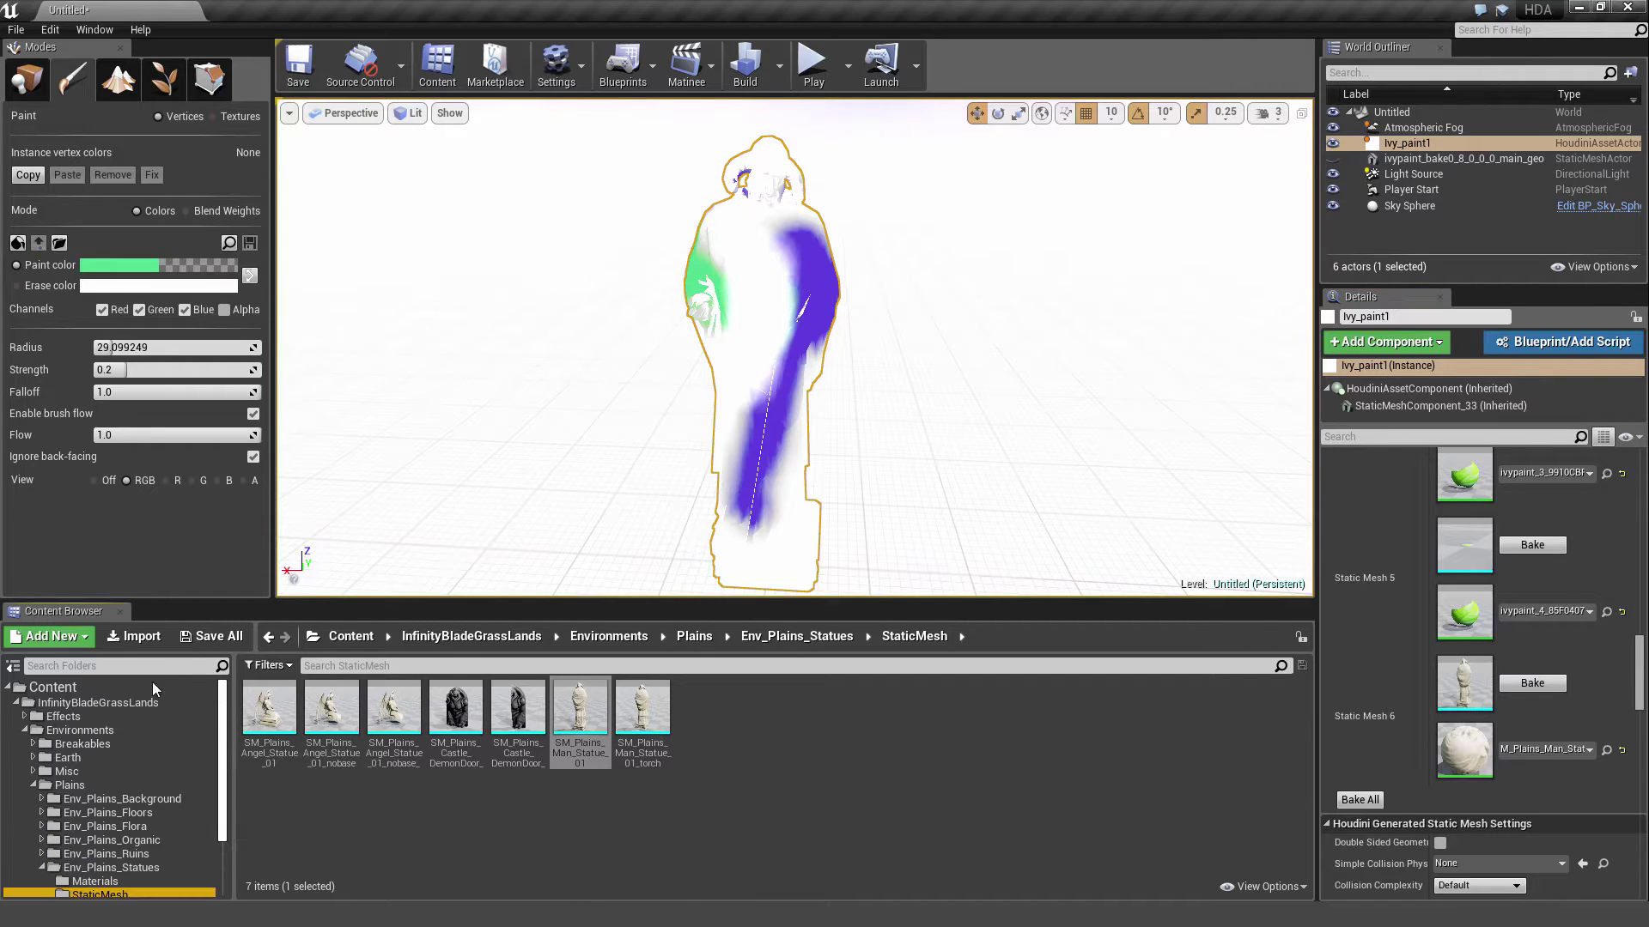
left_click(24, 717)
left_click(15, 702)
left_click(51, 717)
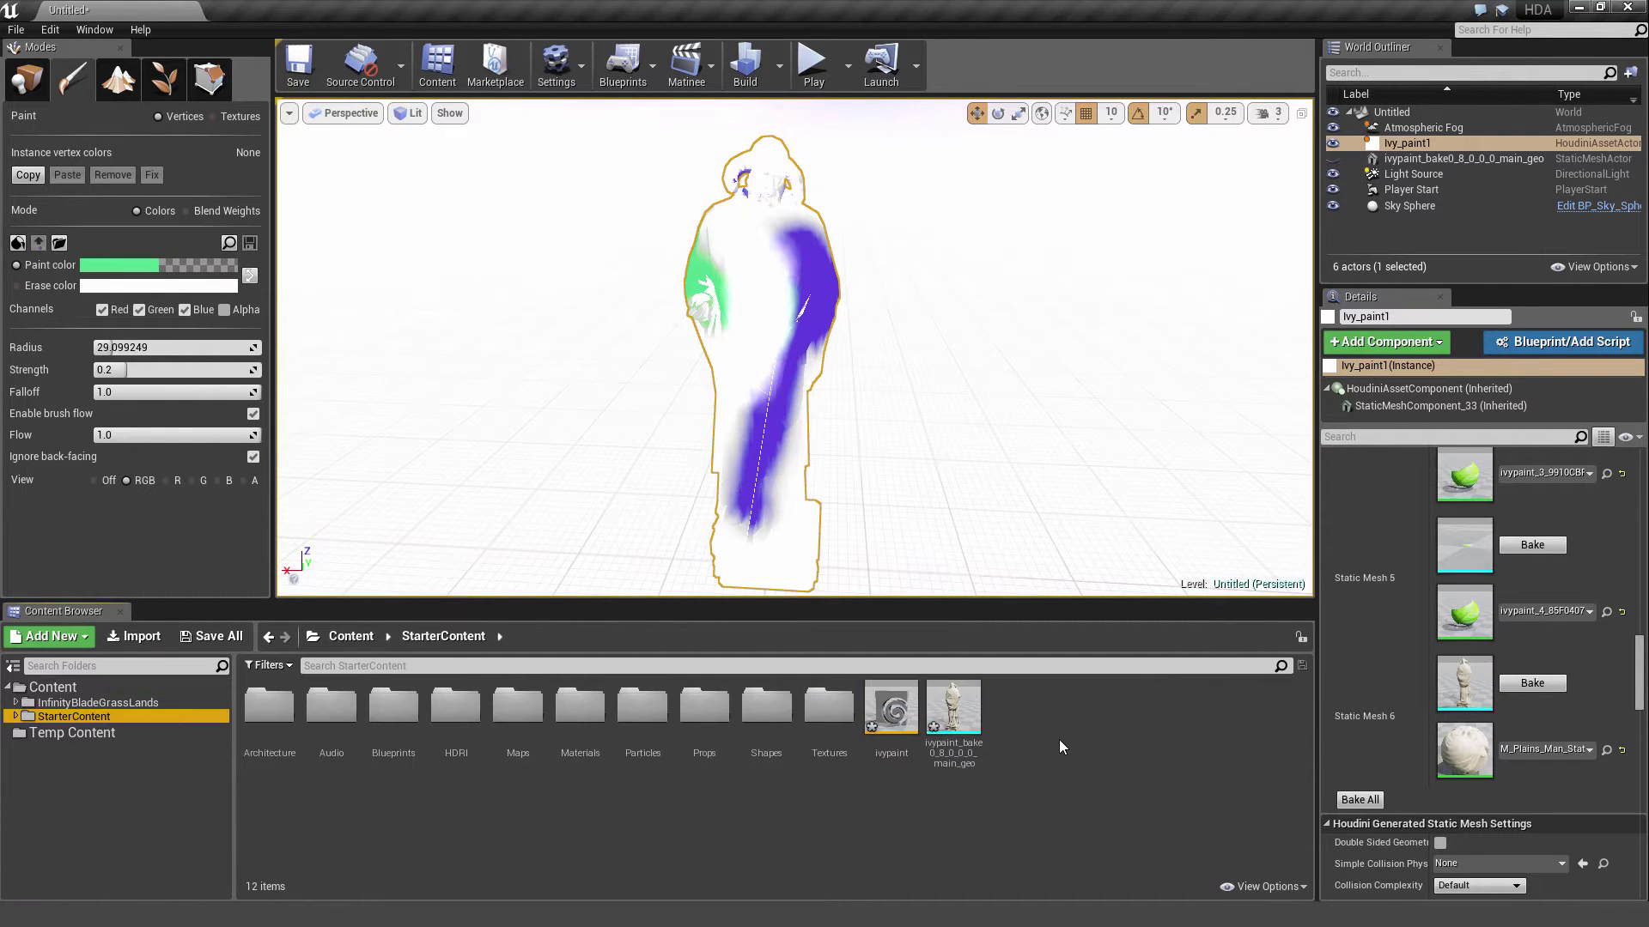
left_click_drag(1639, 649, 1644, 557)
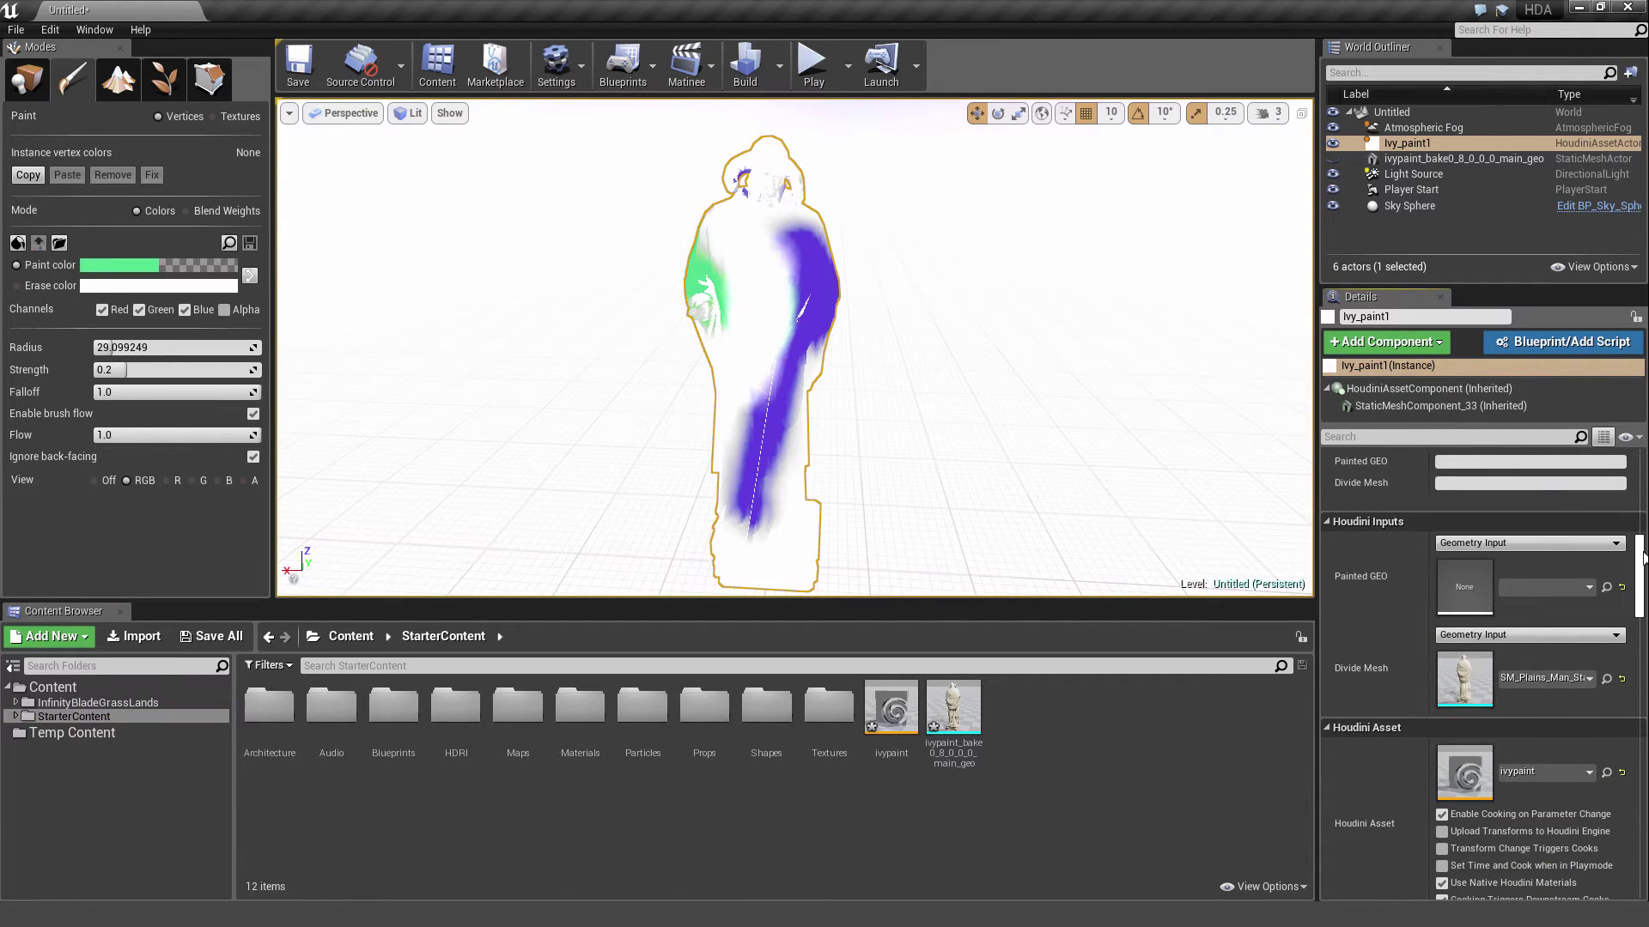
left_click_drag(952, 709, 1469, 586)
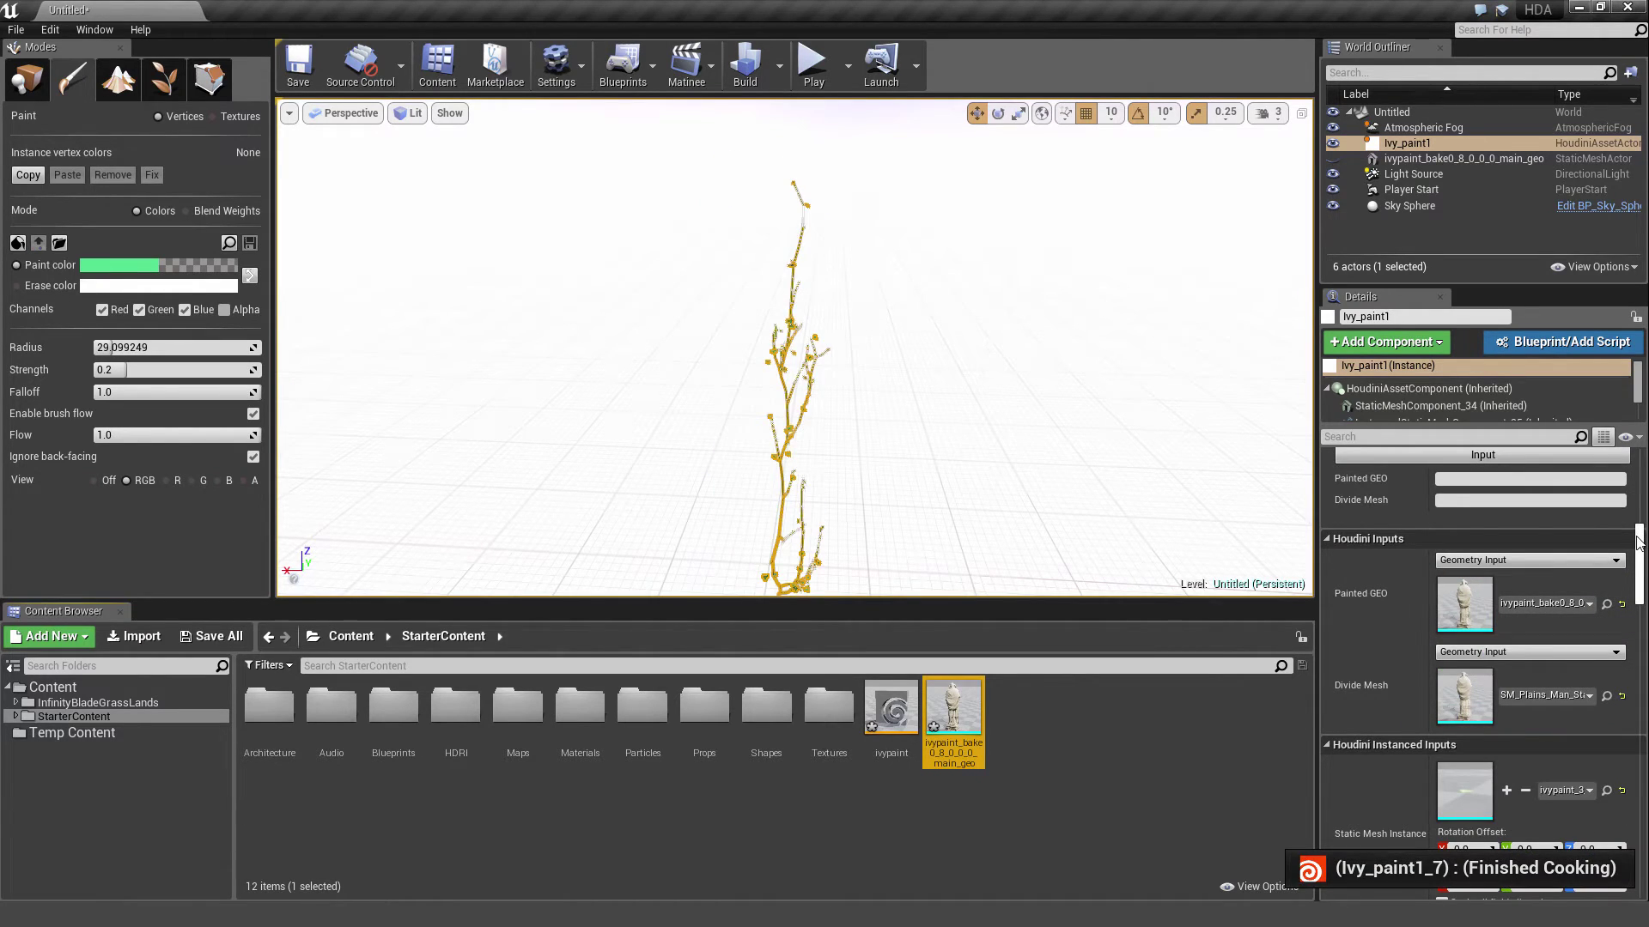
Turn off Test Mode and the divide switch in the ivy asset's Houdini parameters
left_click_drag(1638, 541, 1644, 490)
left_click(1442, 525)
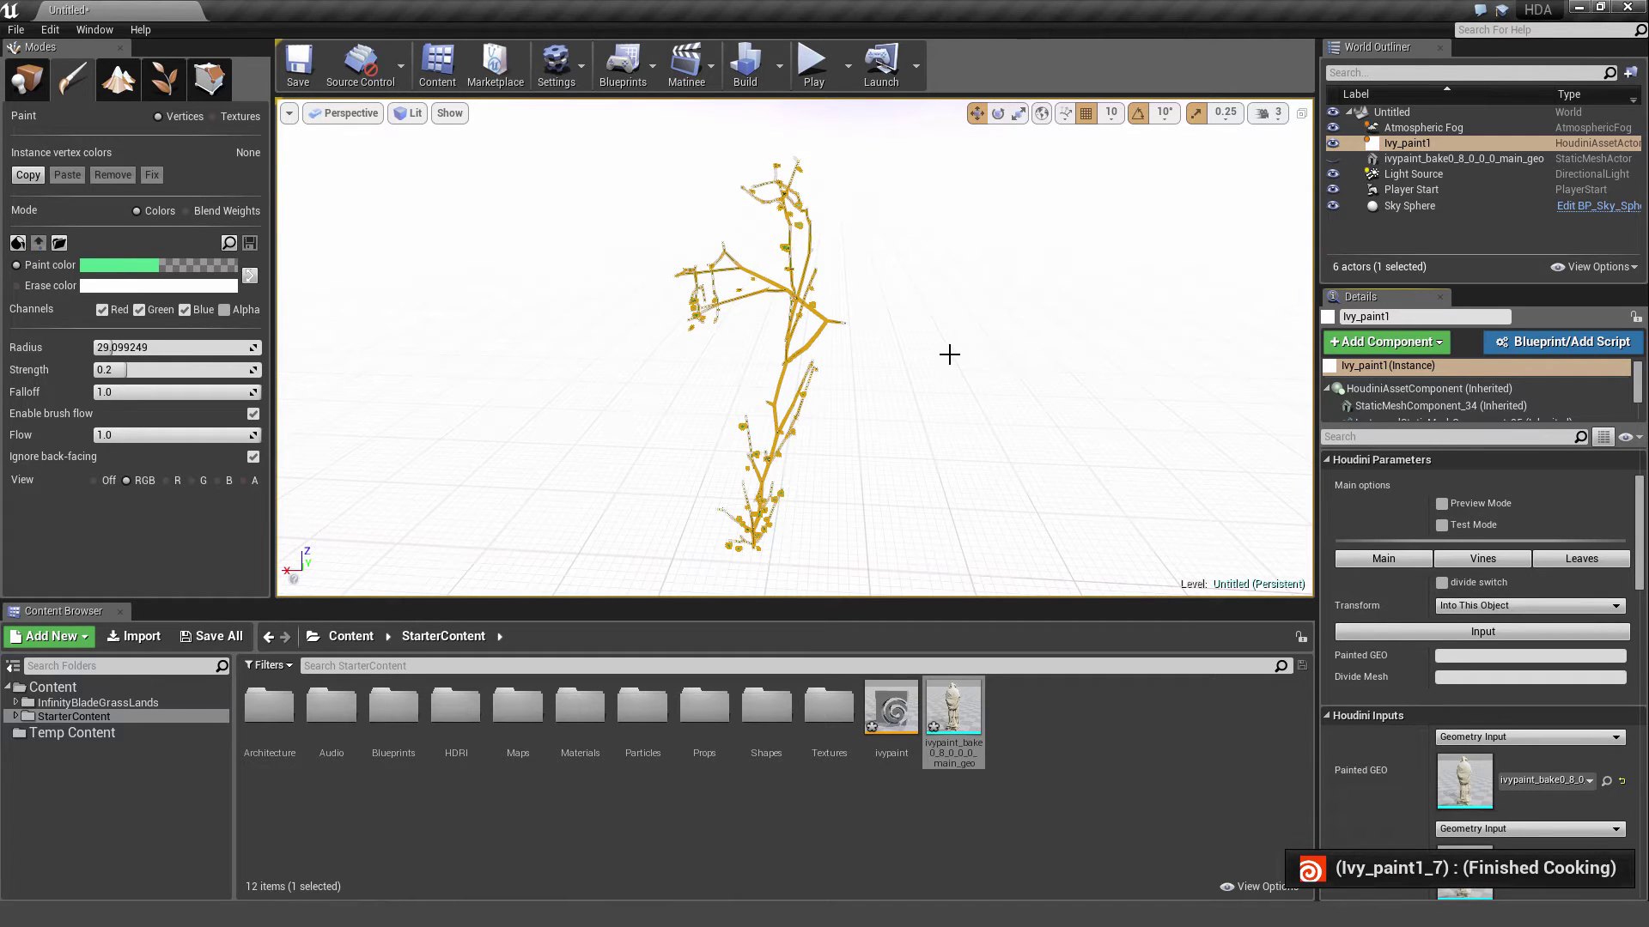
Place the baked statue mesh in the level at location 0, 0, 0 and switch from mesh painting back to Place mode
left_click_drag(950, 354, 525, 341, "alt")
left_click_drag(976, 739, 949, 567)
scroll(1629, 522, "up", 3)
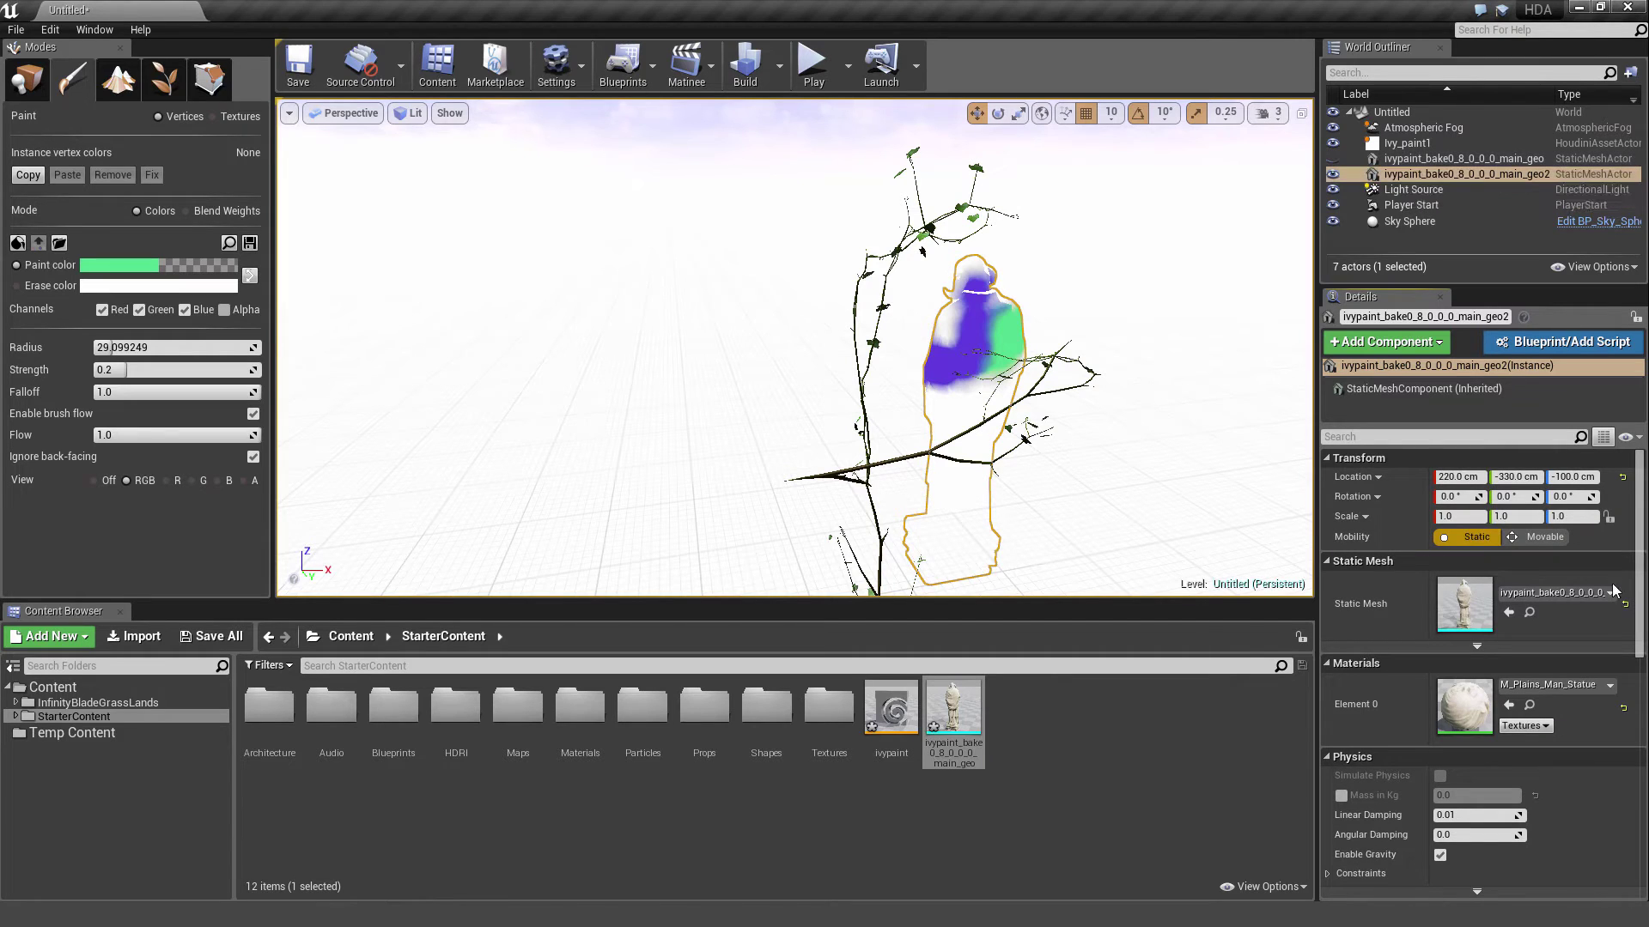
left_click(1622, 478)
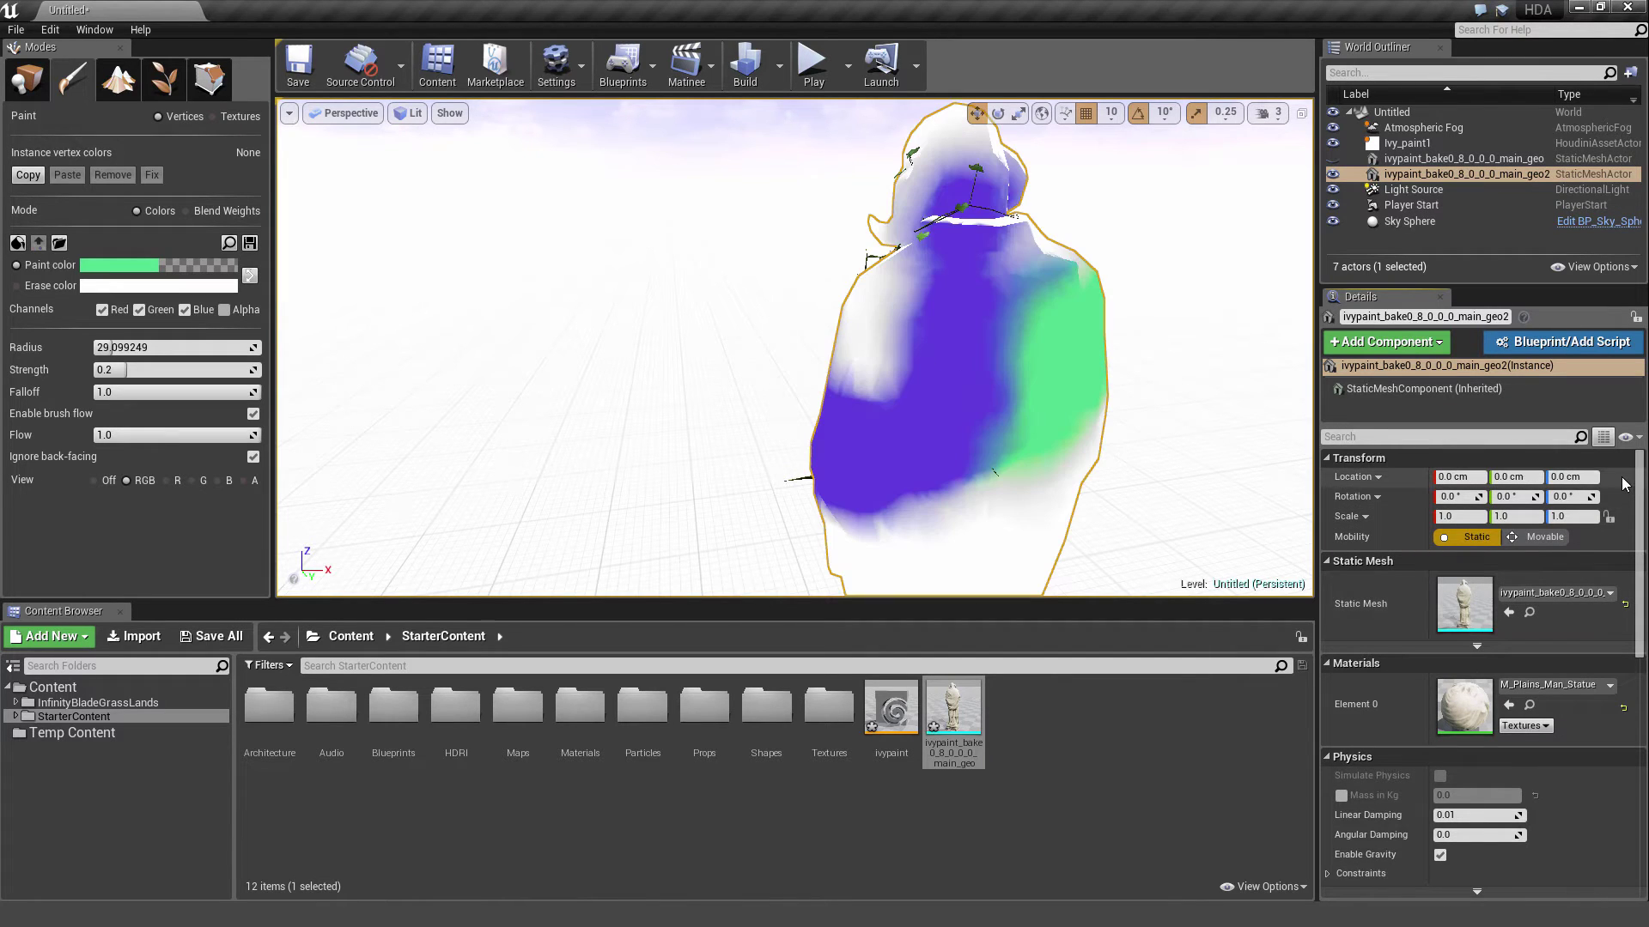
left_click(30, 83)
left_click_drag(653, 344, 1073, 365, "alt")
right_click_drag(795, 347, 868, 348)
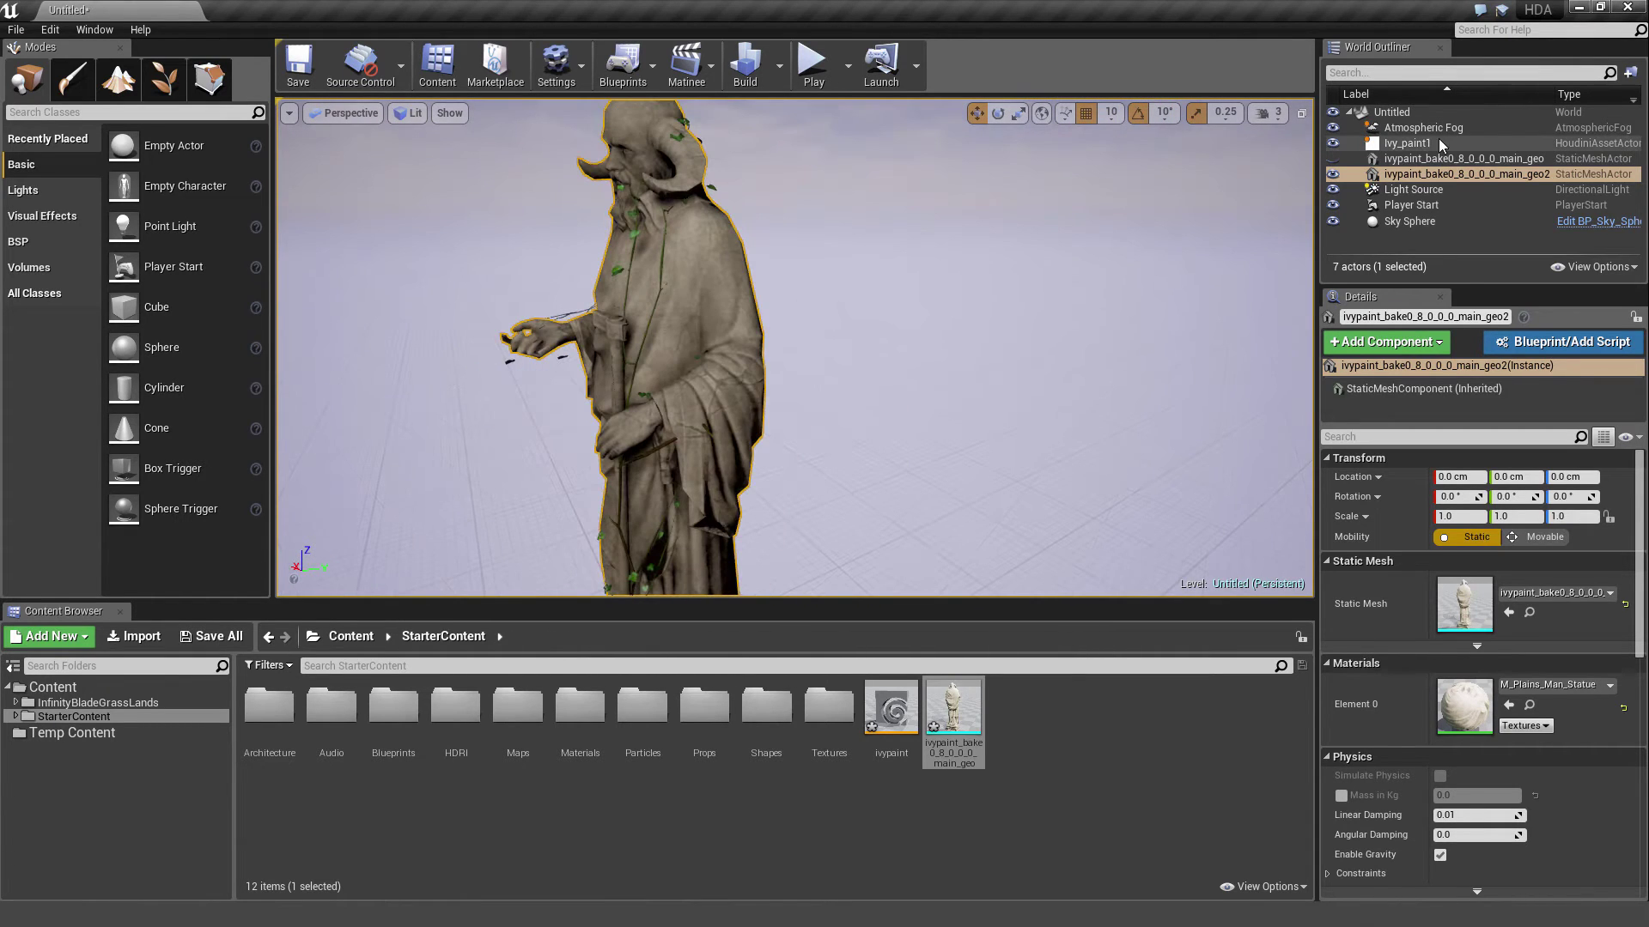
Set the Remesh detail of Ivy_paint1's vines to 0.05 and recook the ivy
left_click(1443, 144)
left_click(1483, 771)
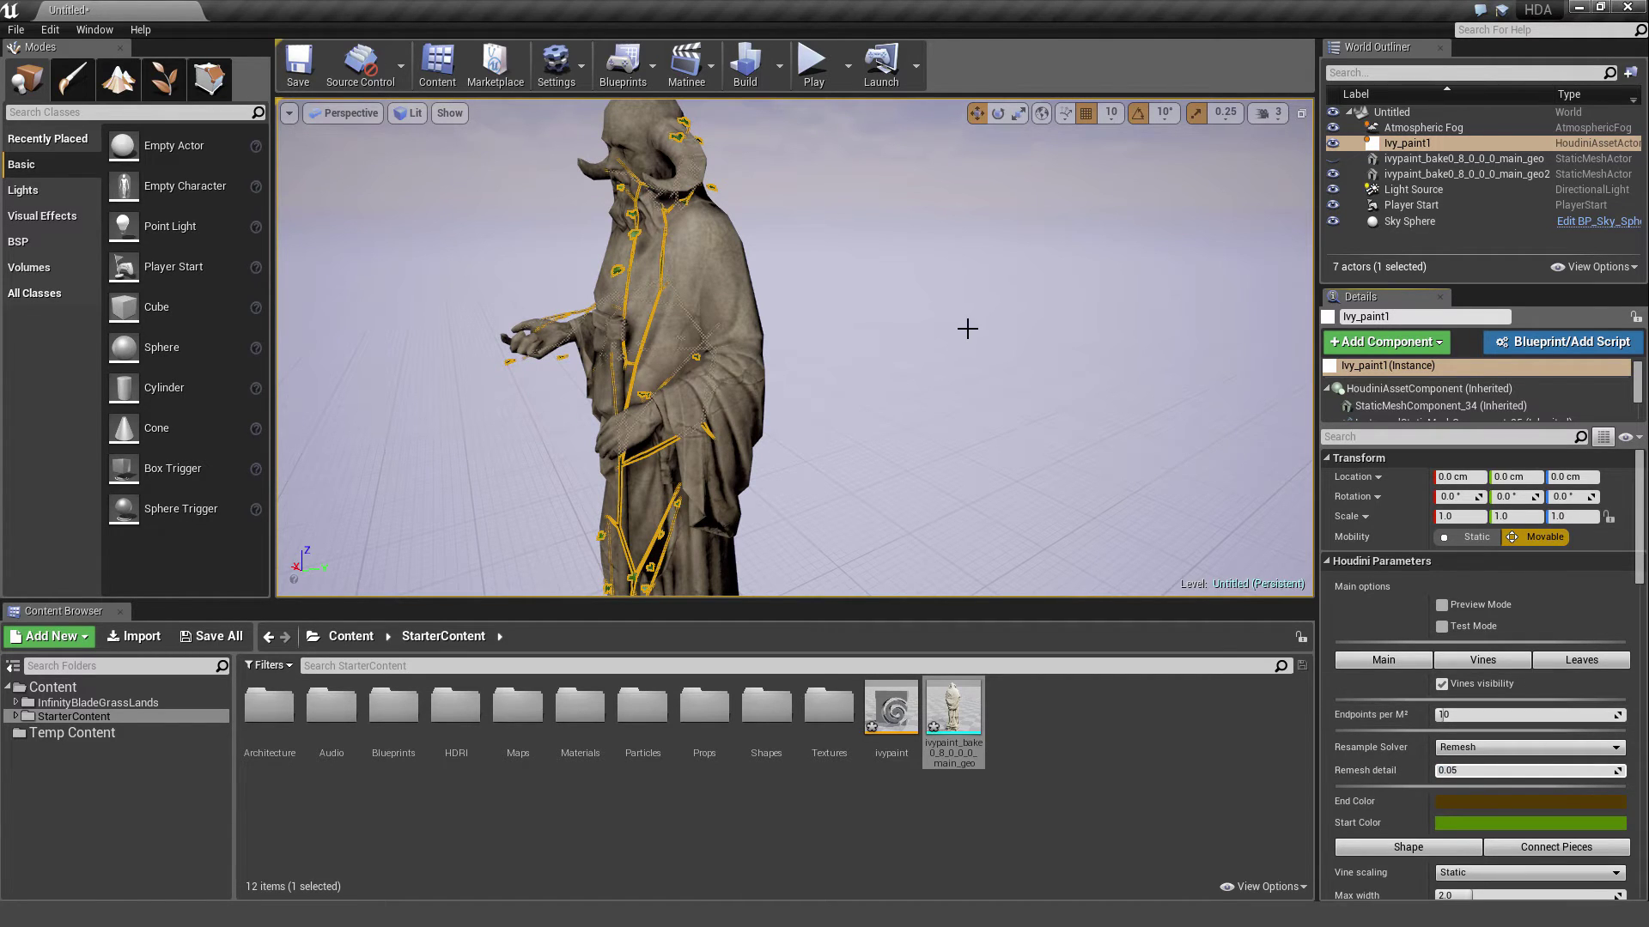
left_click(967, 328)
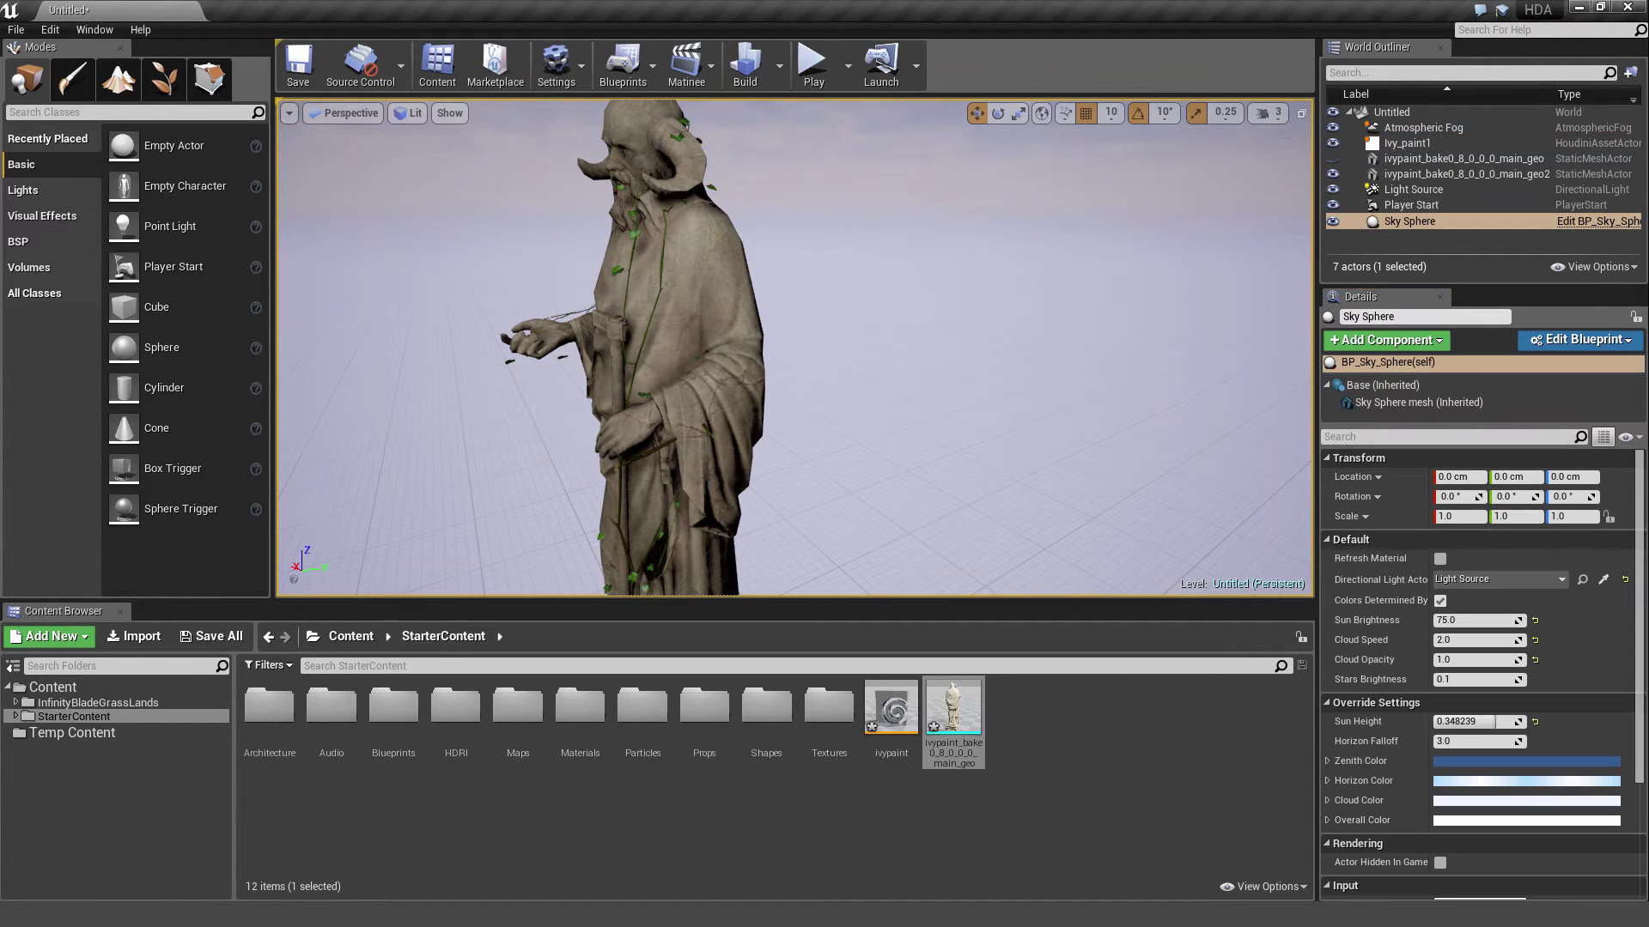
left_click(661, 279)
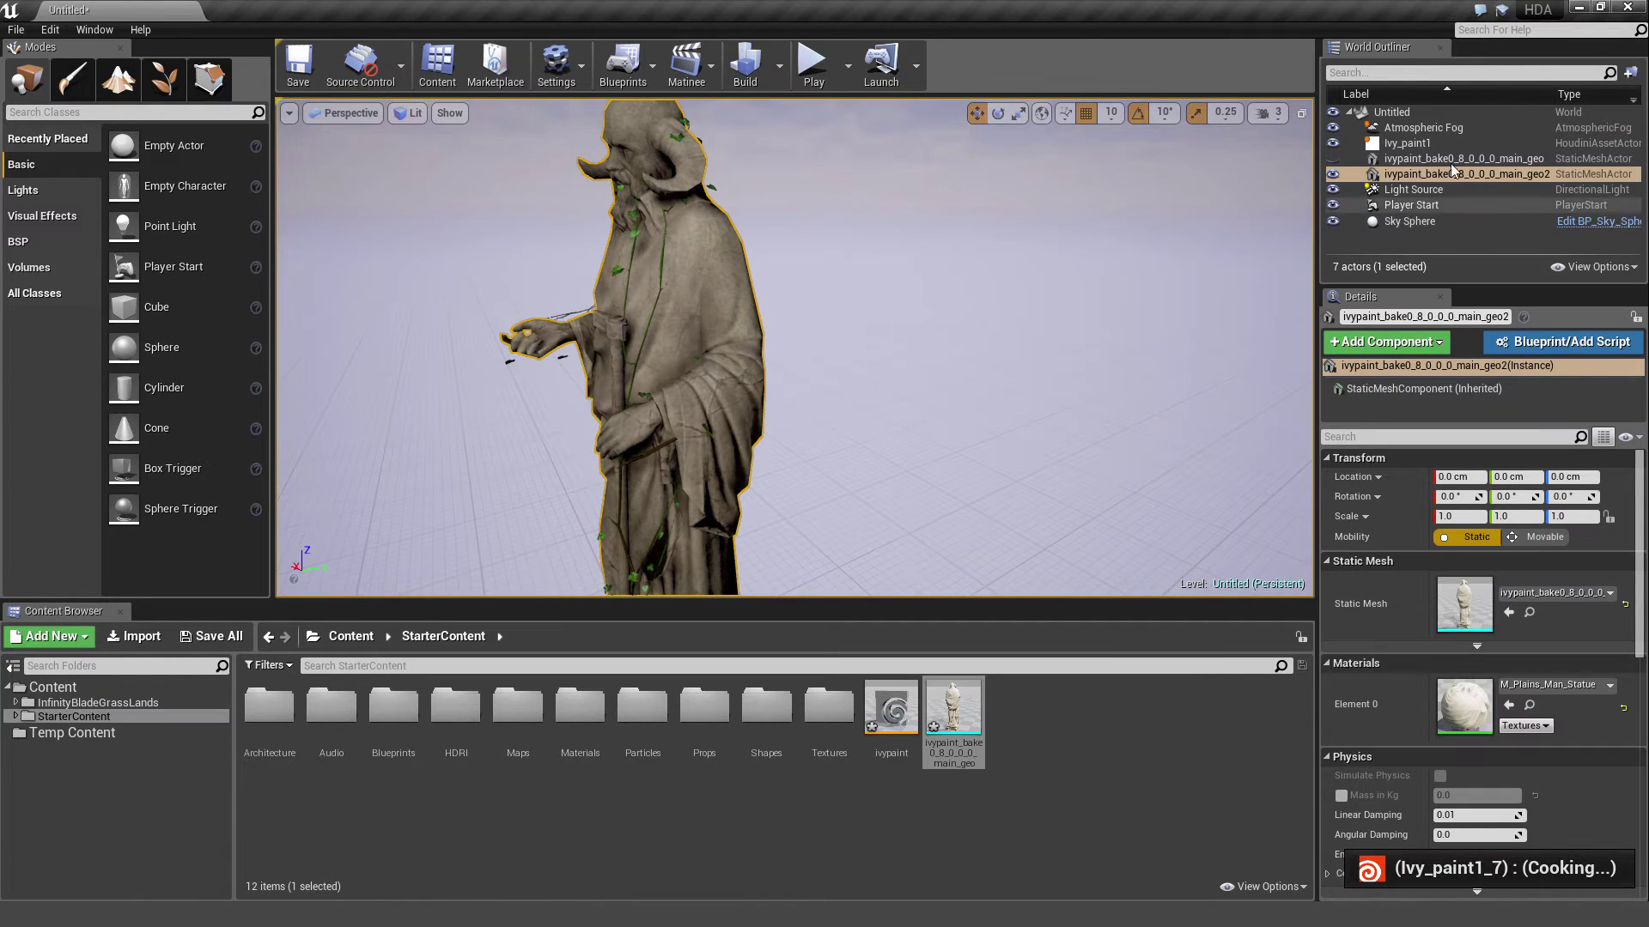
left_click(1407, 144)
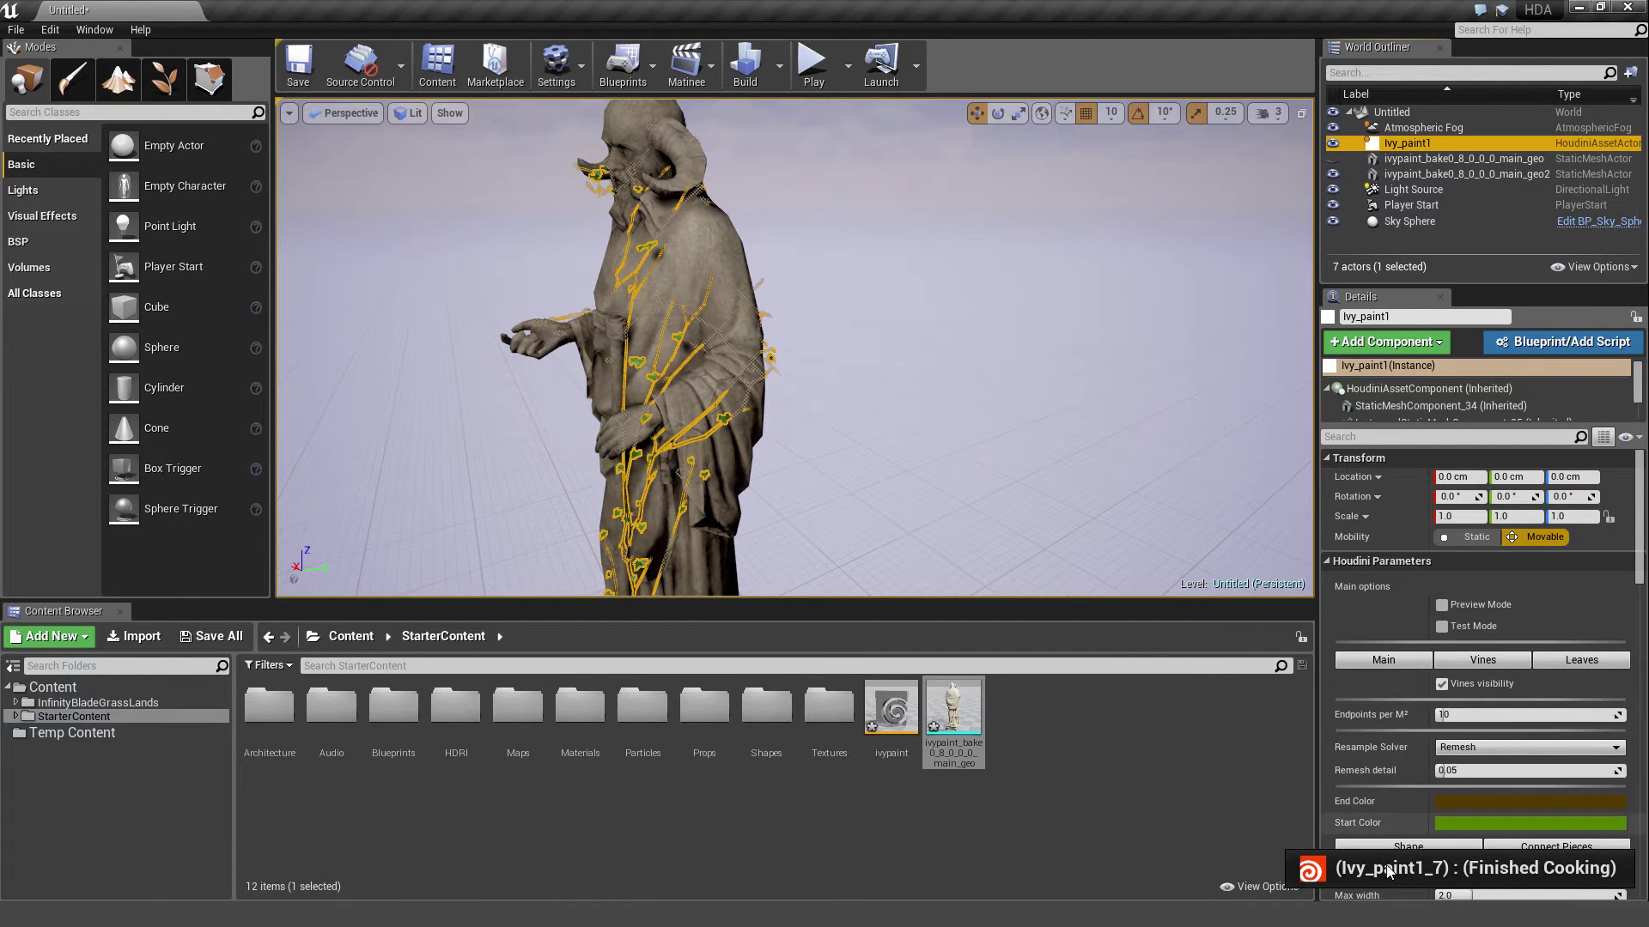
Set the vines' Endpoints per M² to 50 on Ivy_paint1 and recook the ivy
right_click_drag(701, 481, 957, 477)
key("d")
key("a")
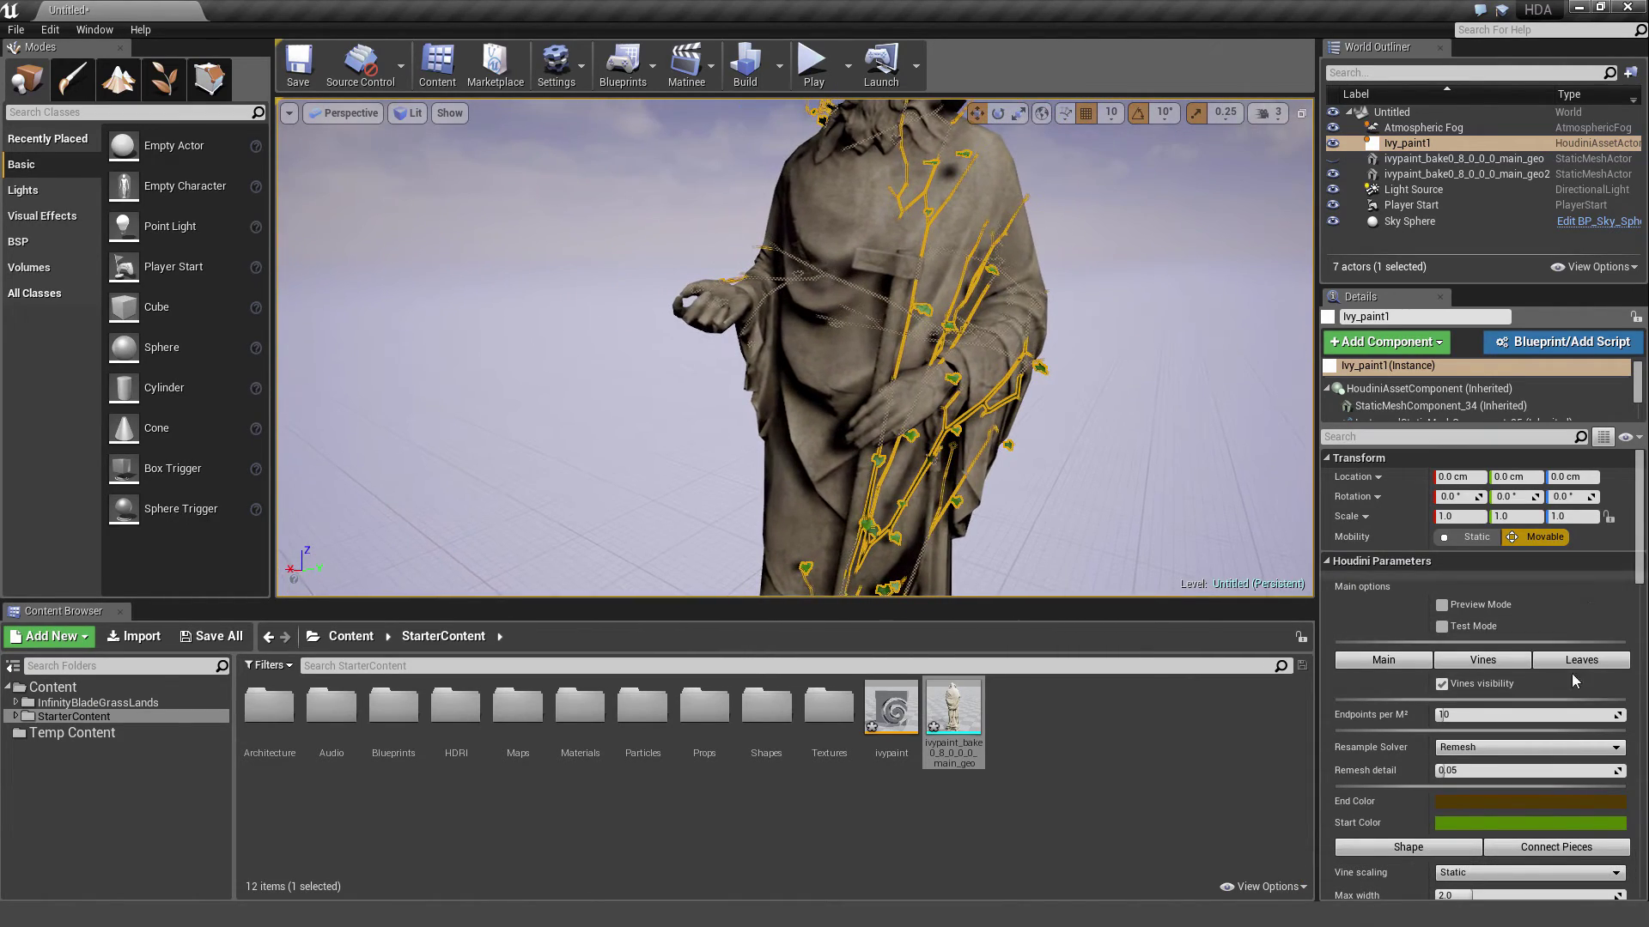
left_click(1457, 714)
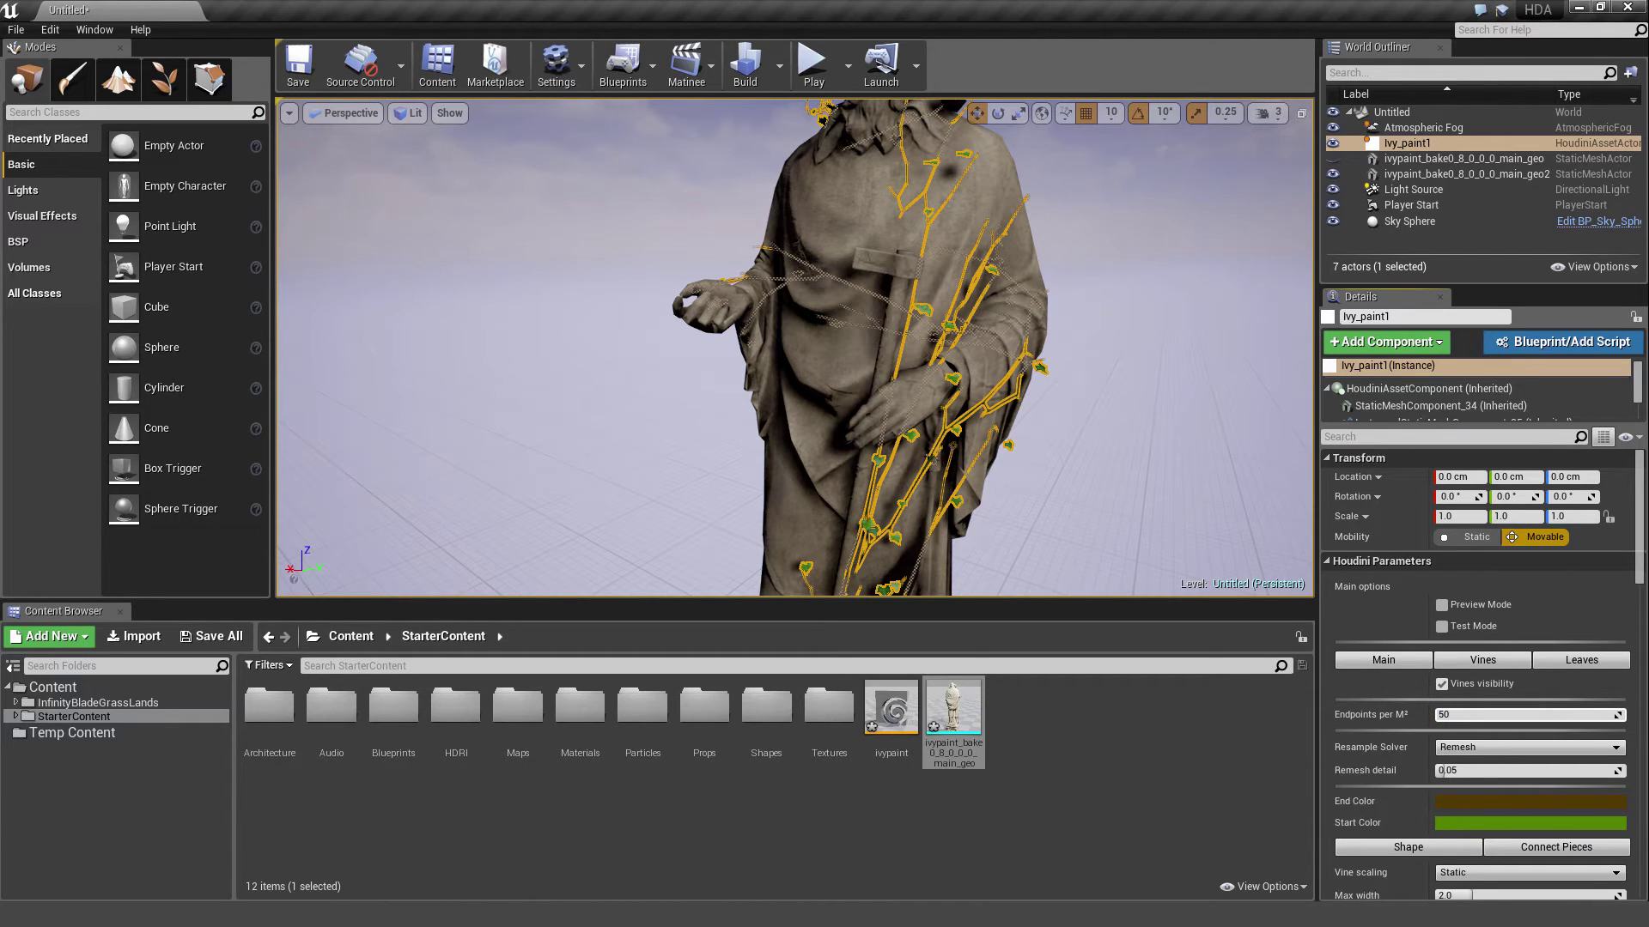
left_click(1126, 301)
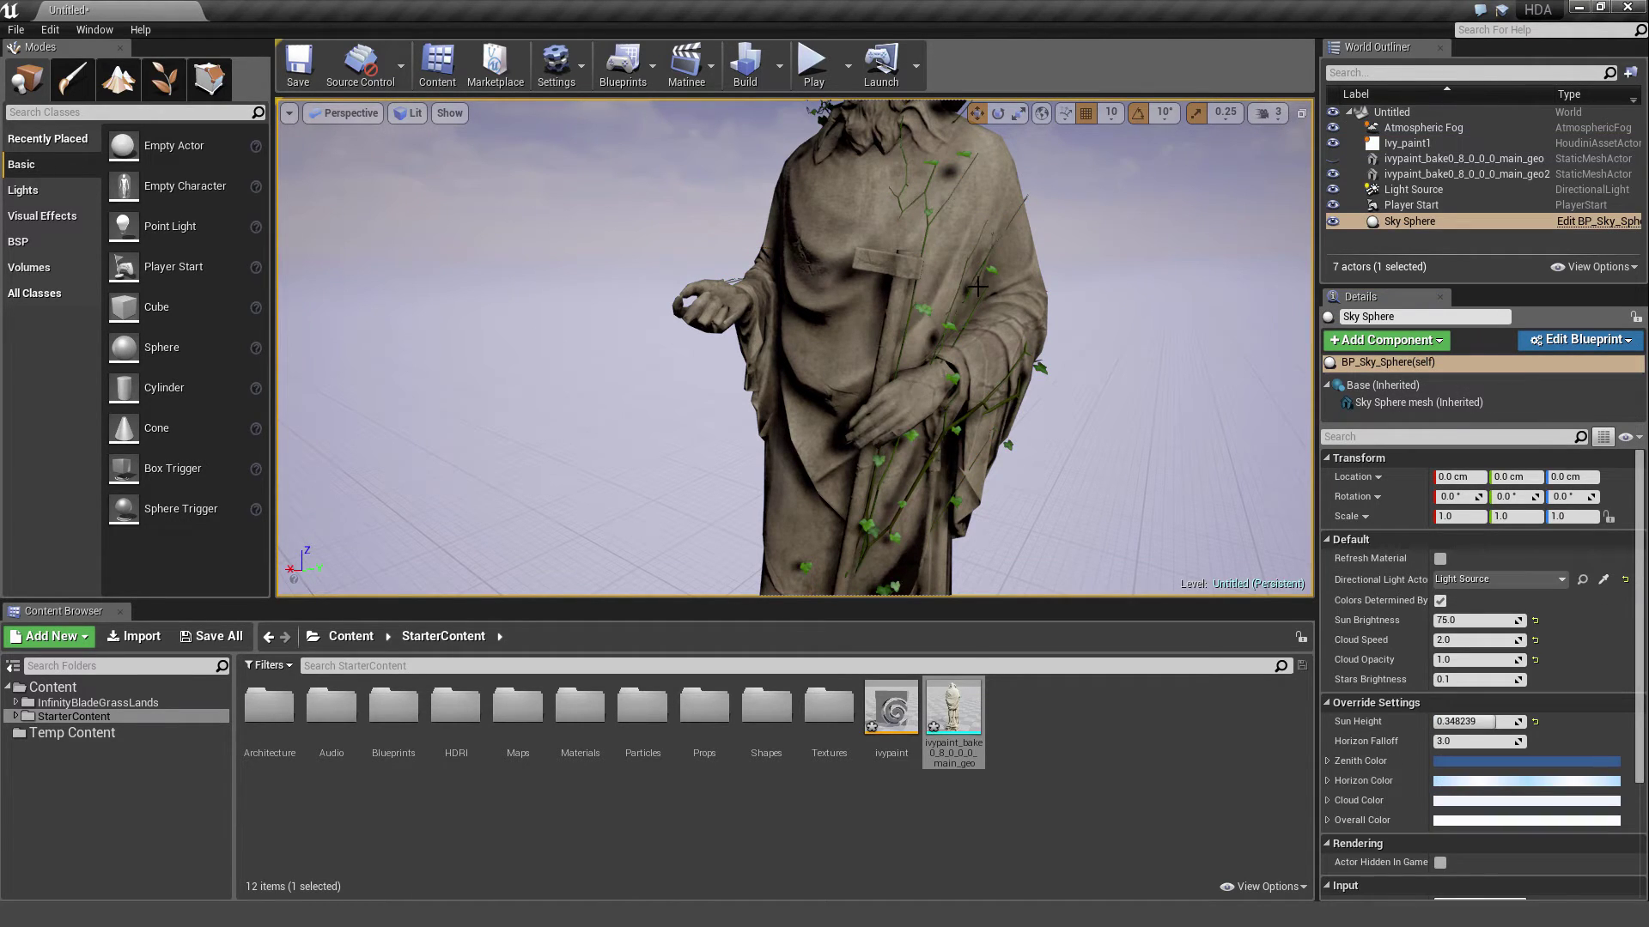
left_click(1443, 174)
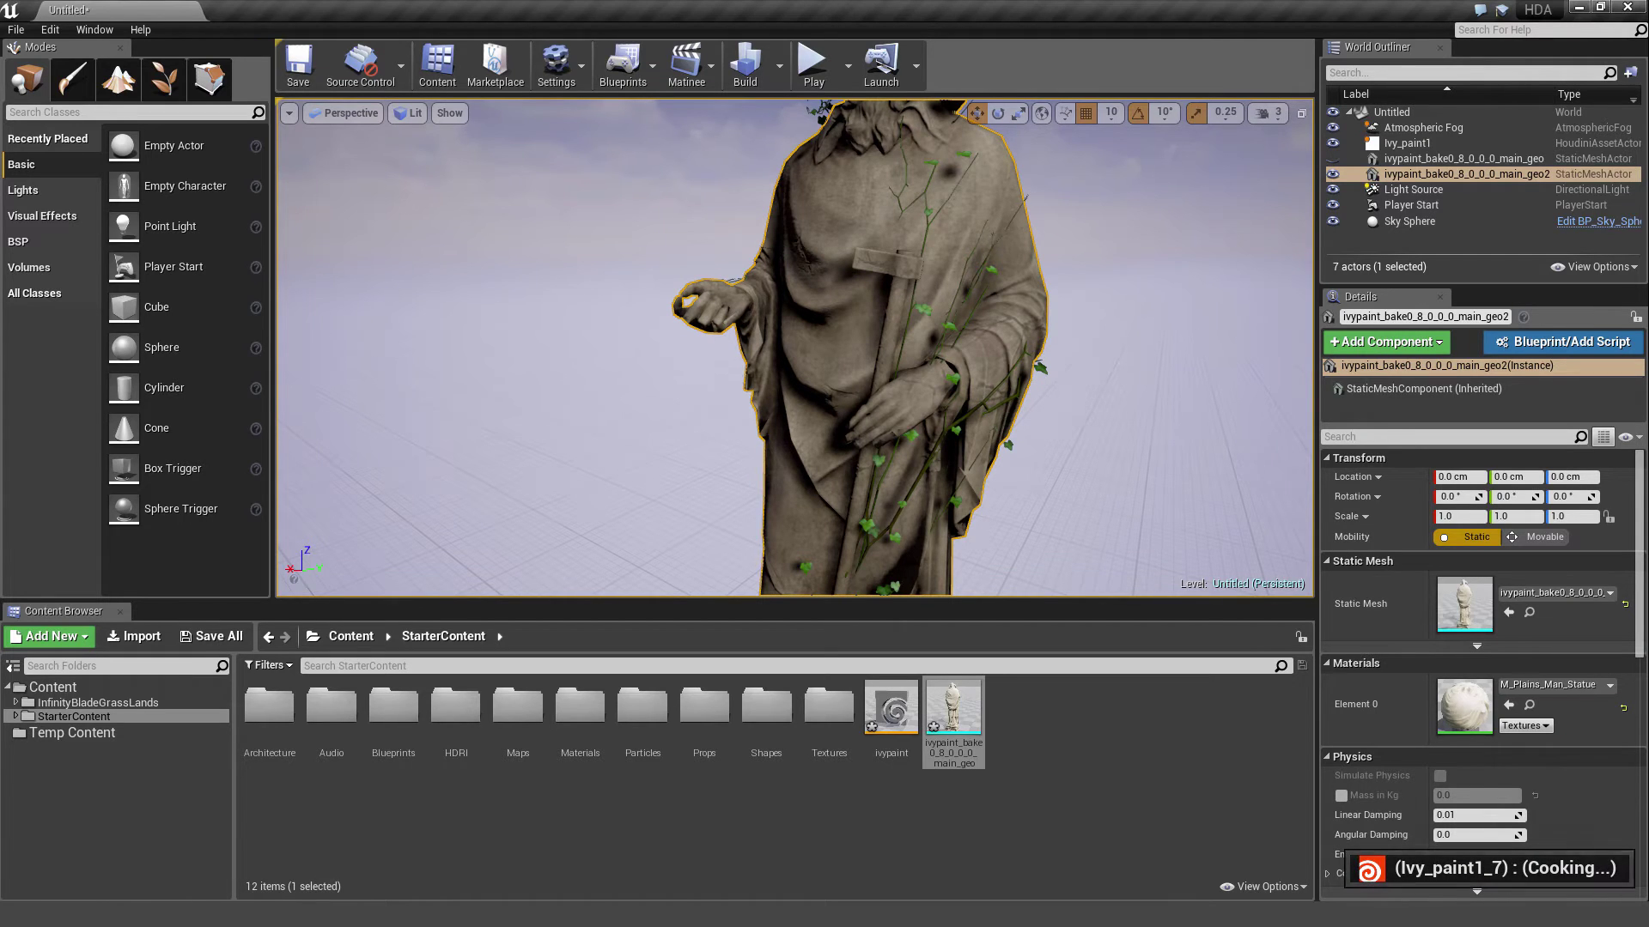
left_click(1408, 144)
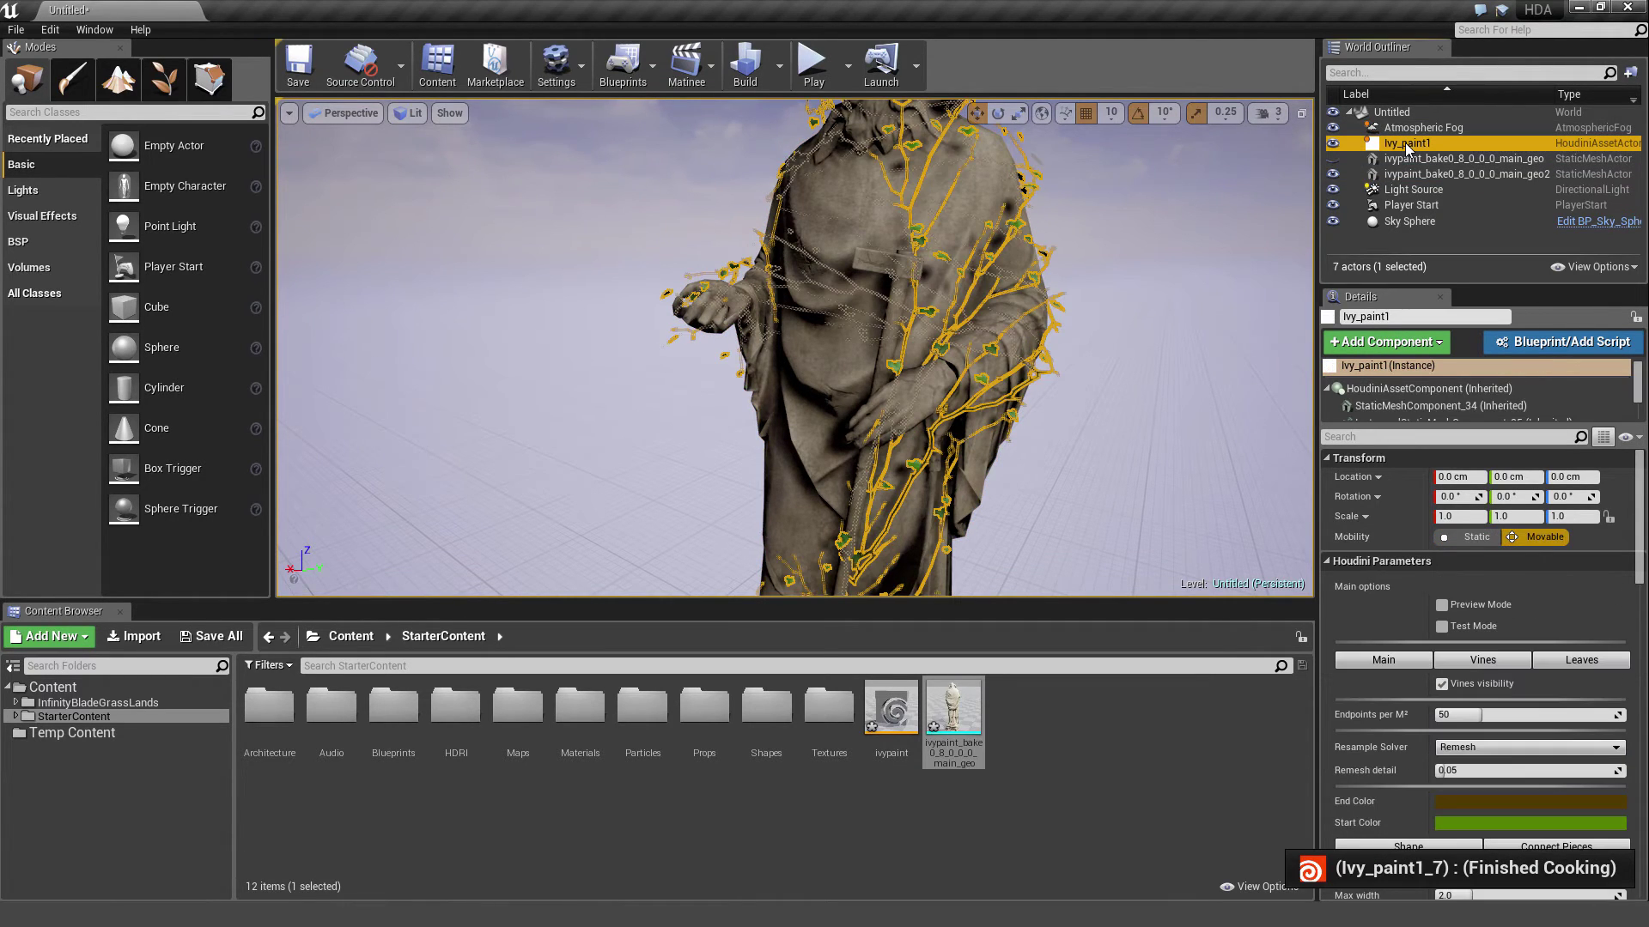
Thicken Ivy_paint1's vines by setting their Max width to 5.0
right_click_drag(1054, 375, 464, 391)
left_click(930, 287)
right_click_drag(930, 287, 747, 267)
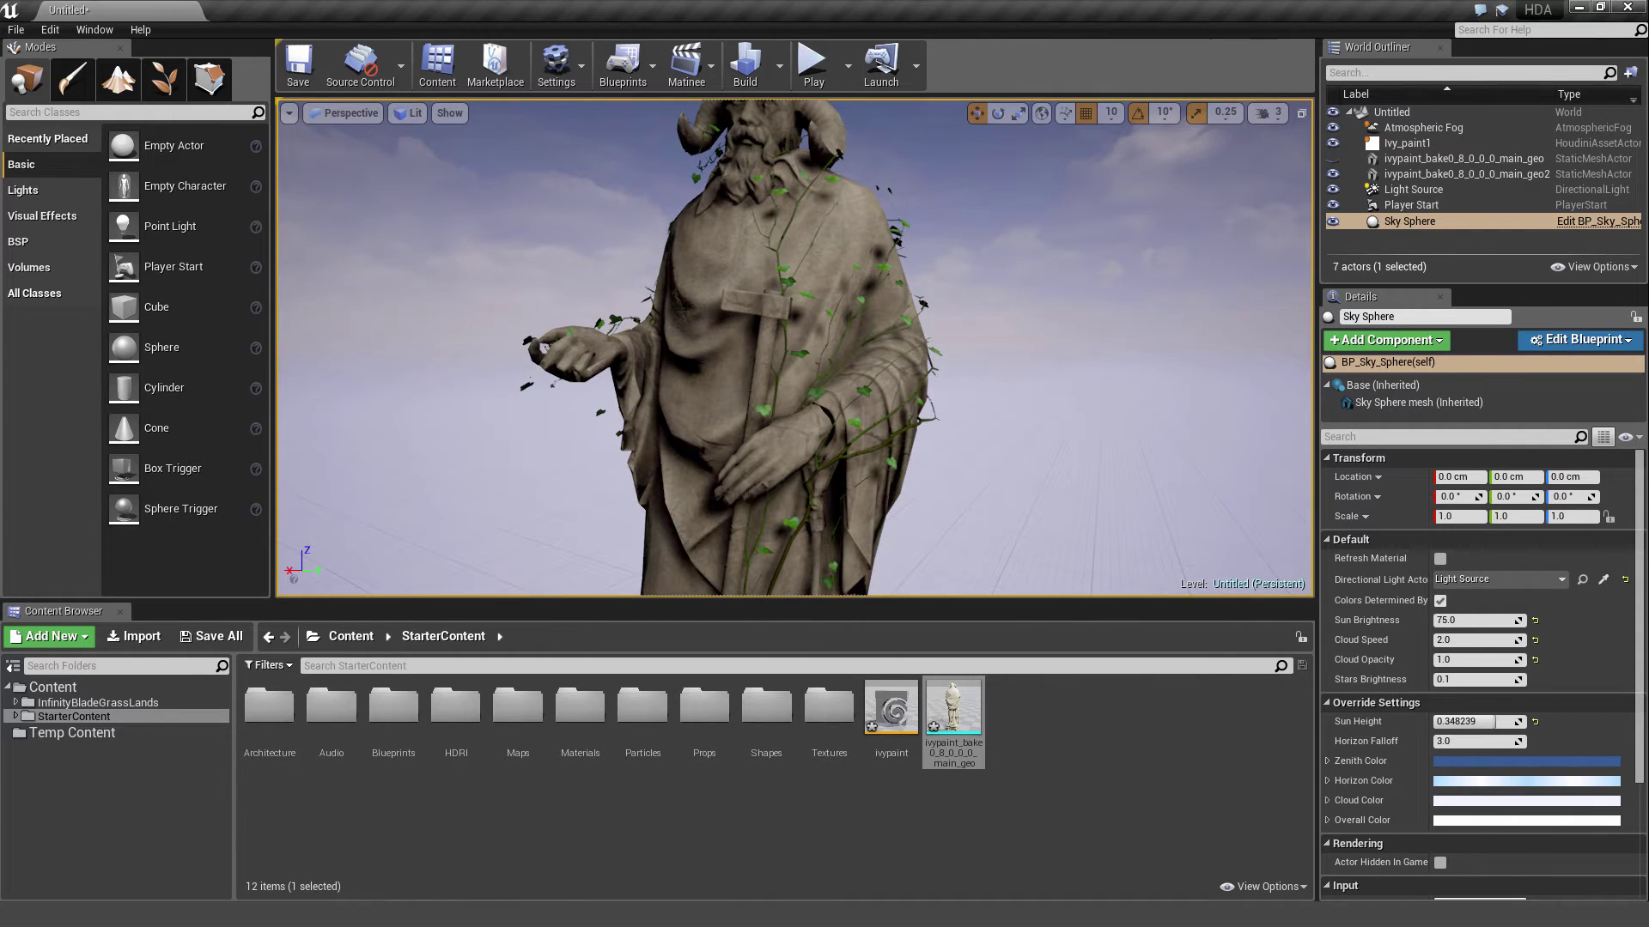
left_click(541, 343)
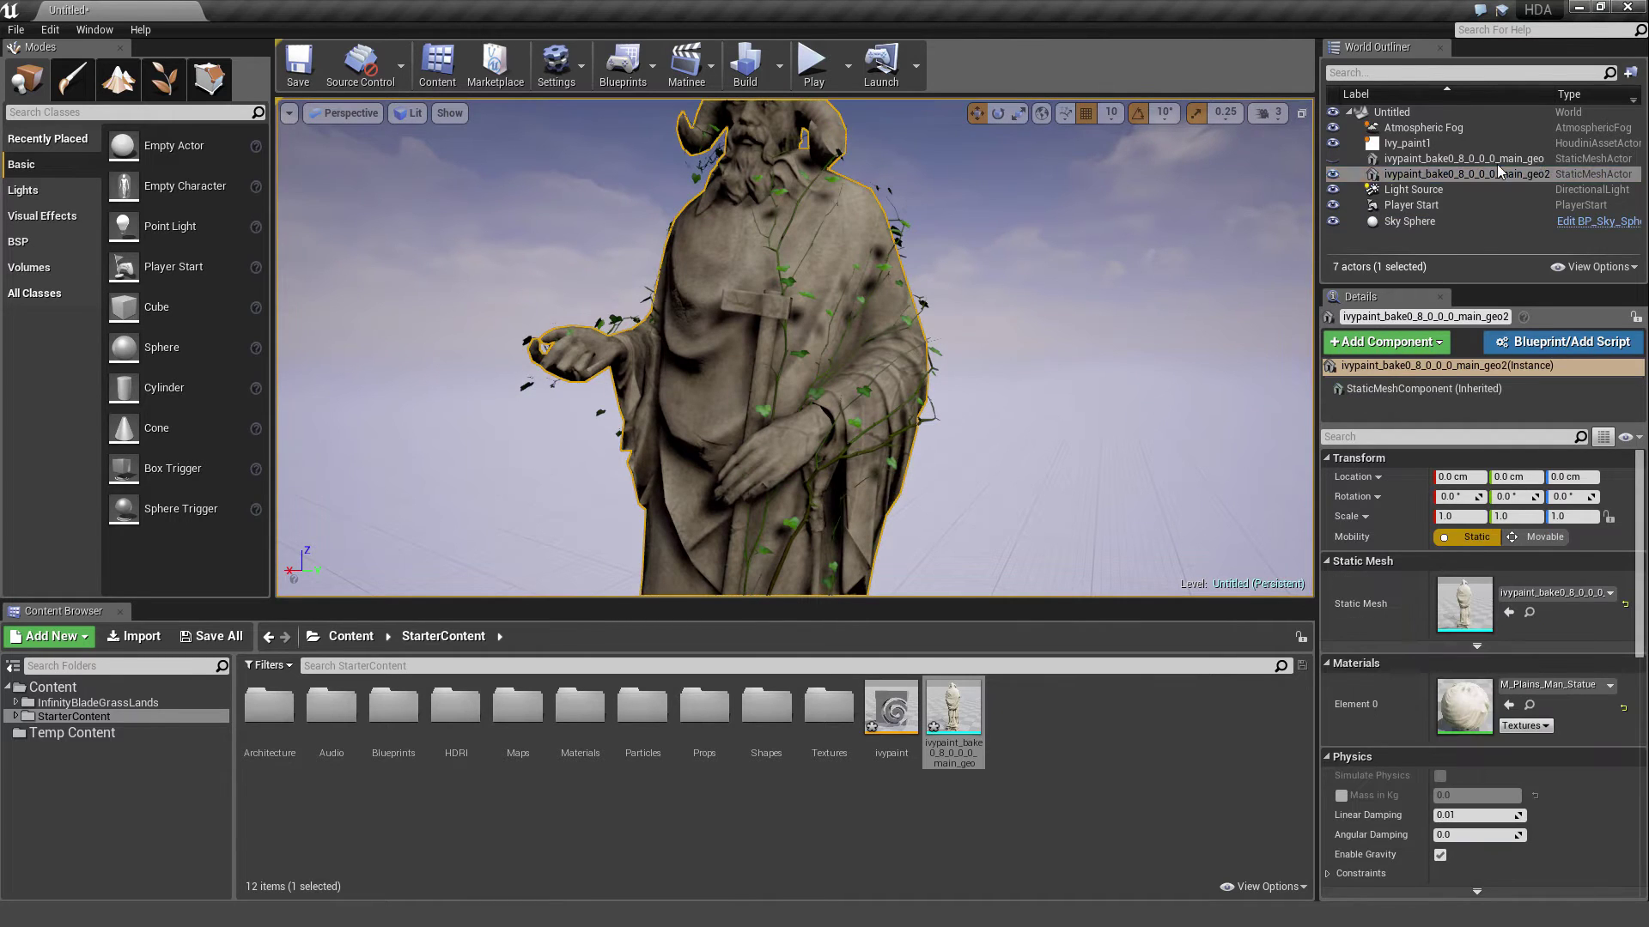
left_click(1391, 144)
scroll(1524, 756, "down", 3)
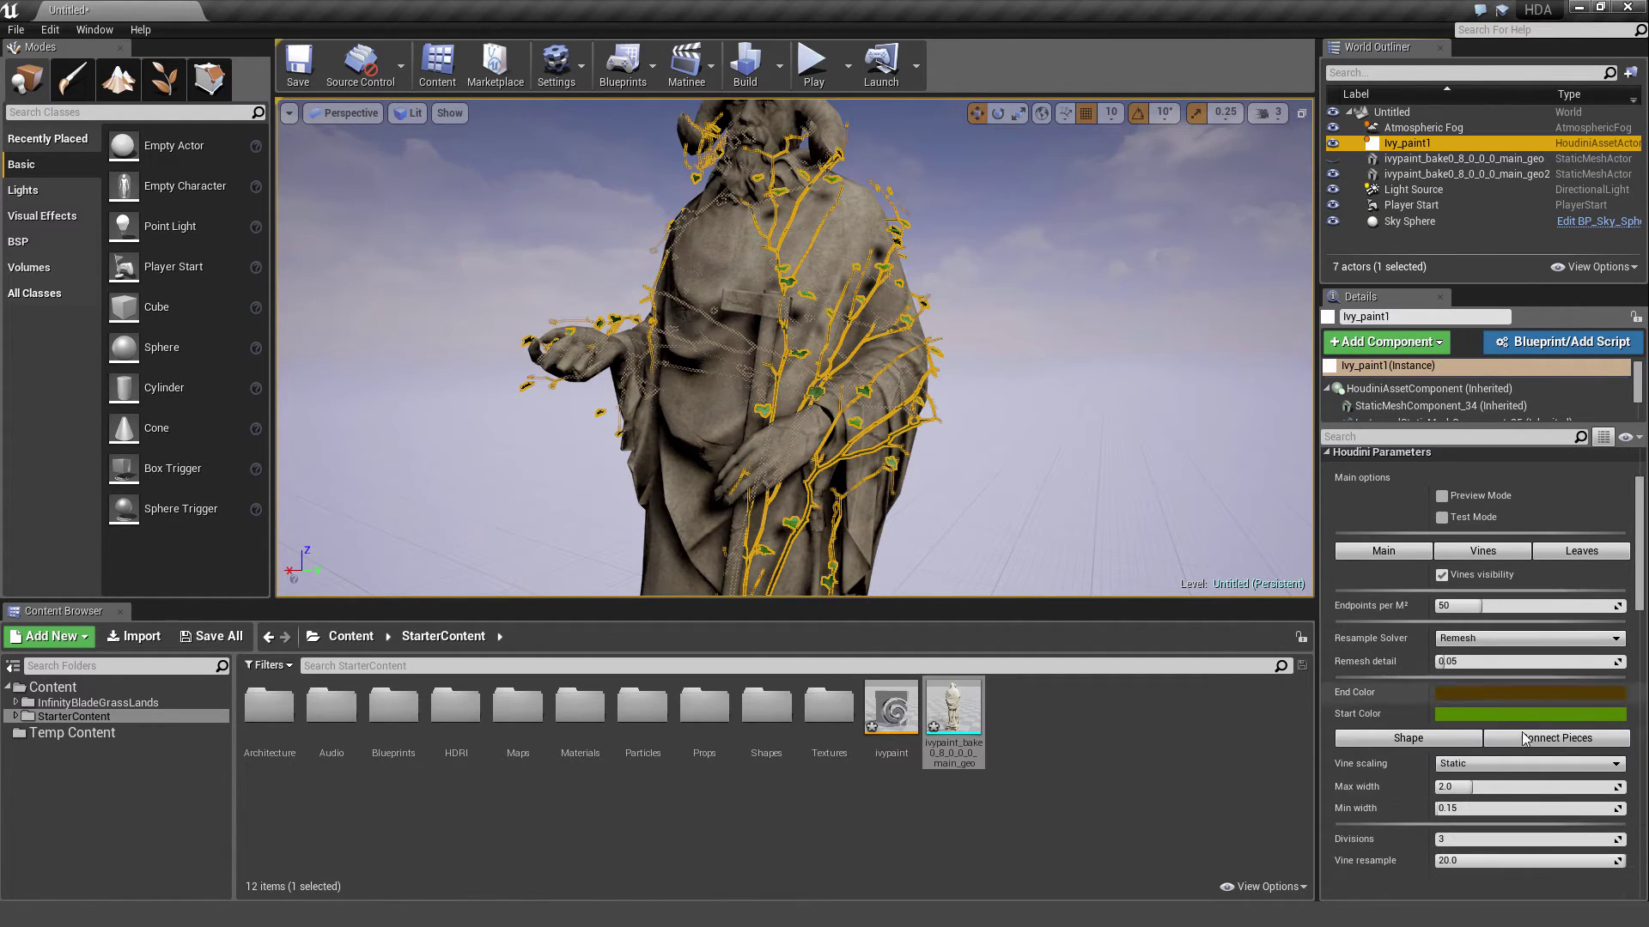
left_click(1573, 787)
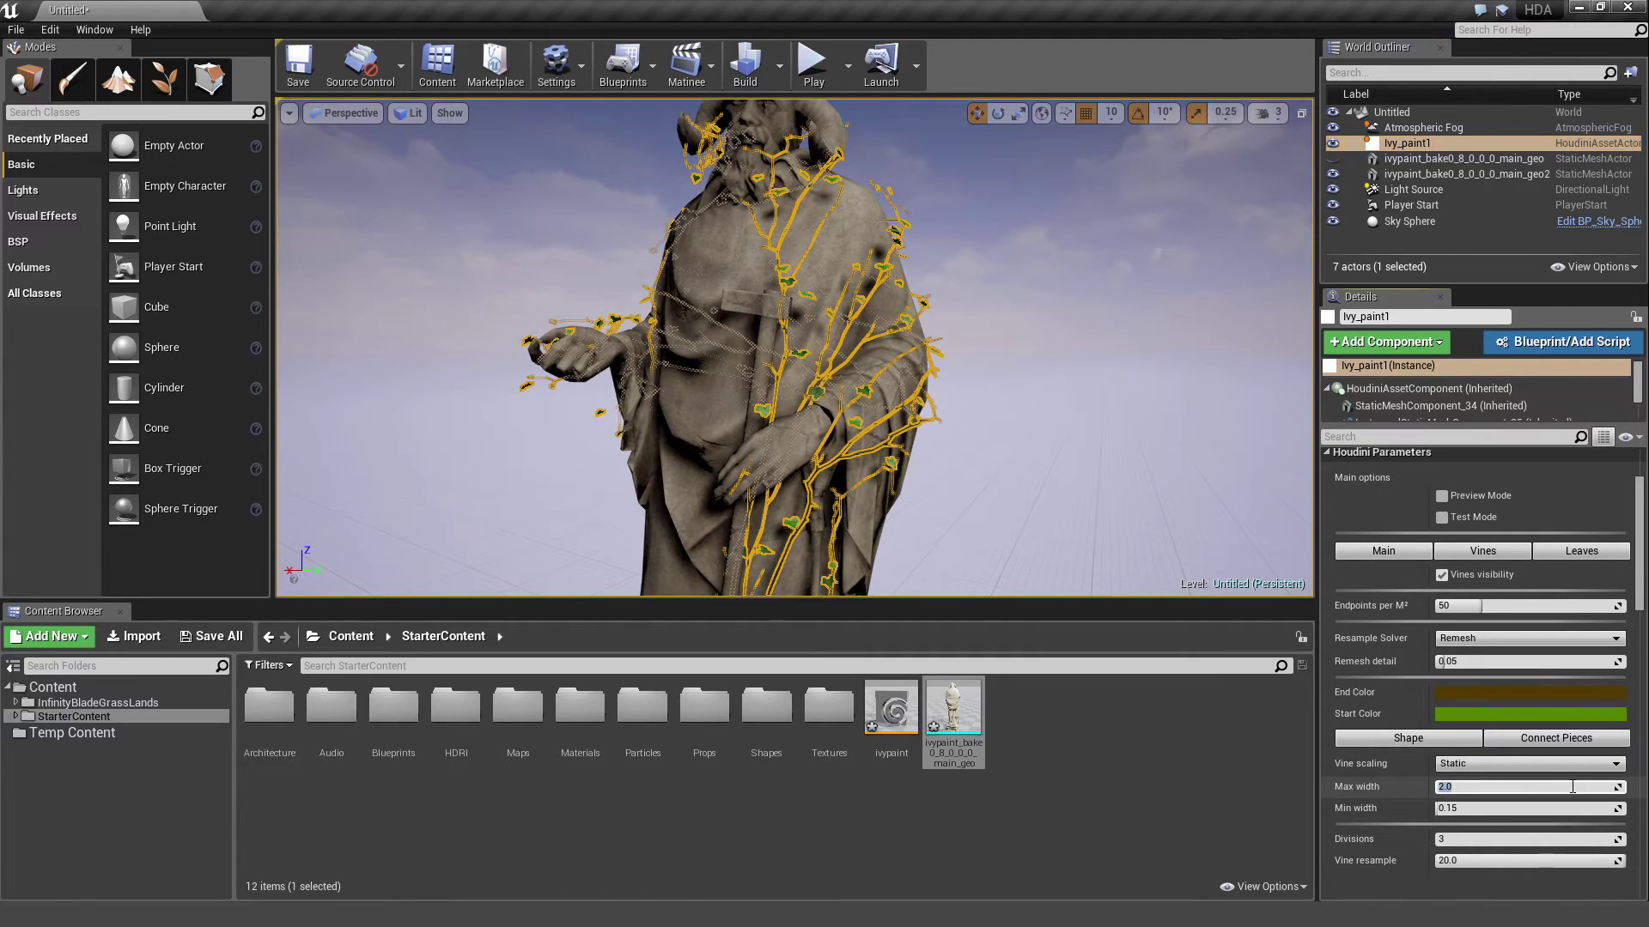
left_click(1060, 379)
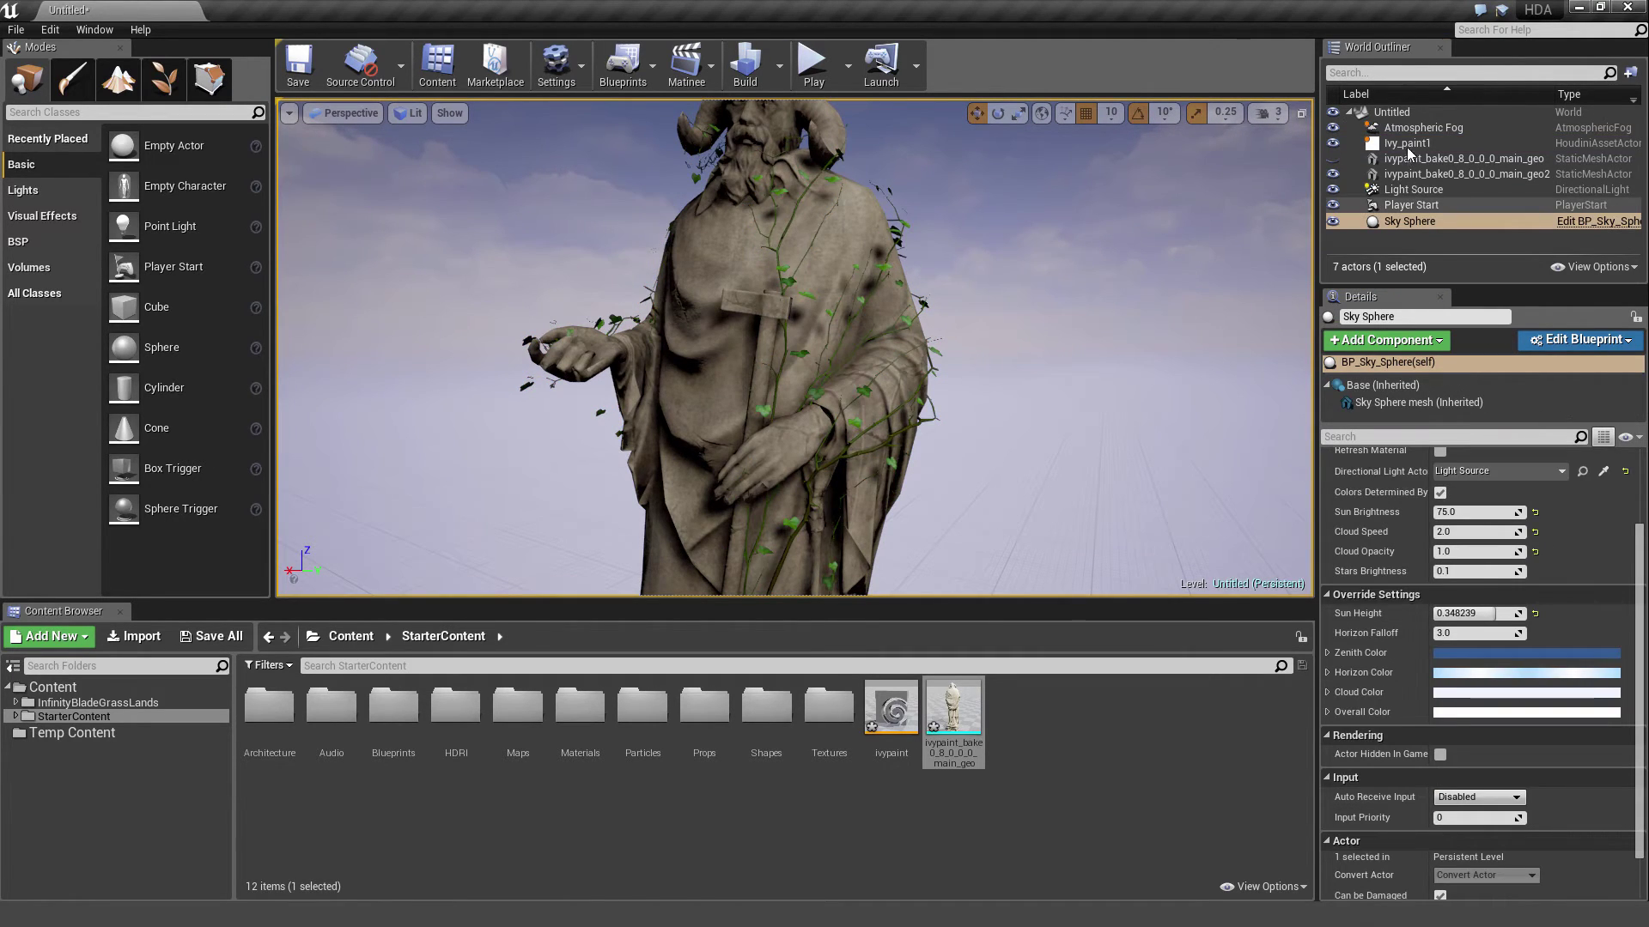
left_click(1409, 144)
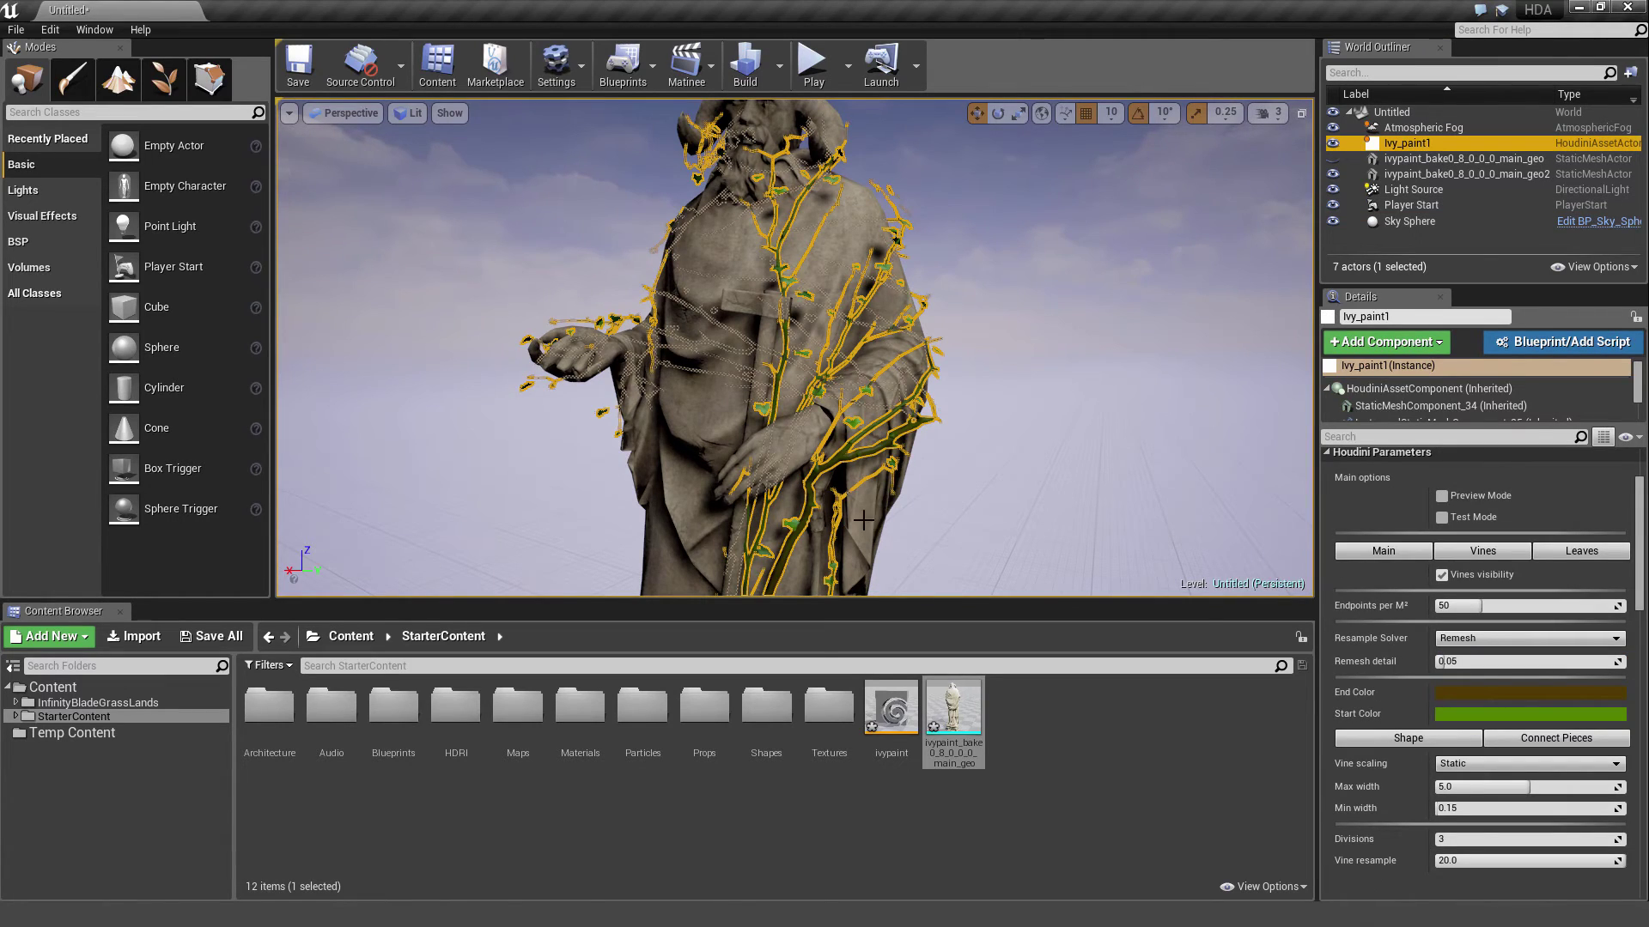
Set the Min width of Ivy_paint1's vines to 0.3
right_click_drag(824, 344, 880, 447)
left_click(1482, 810)
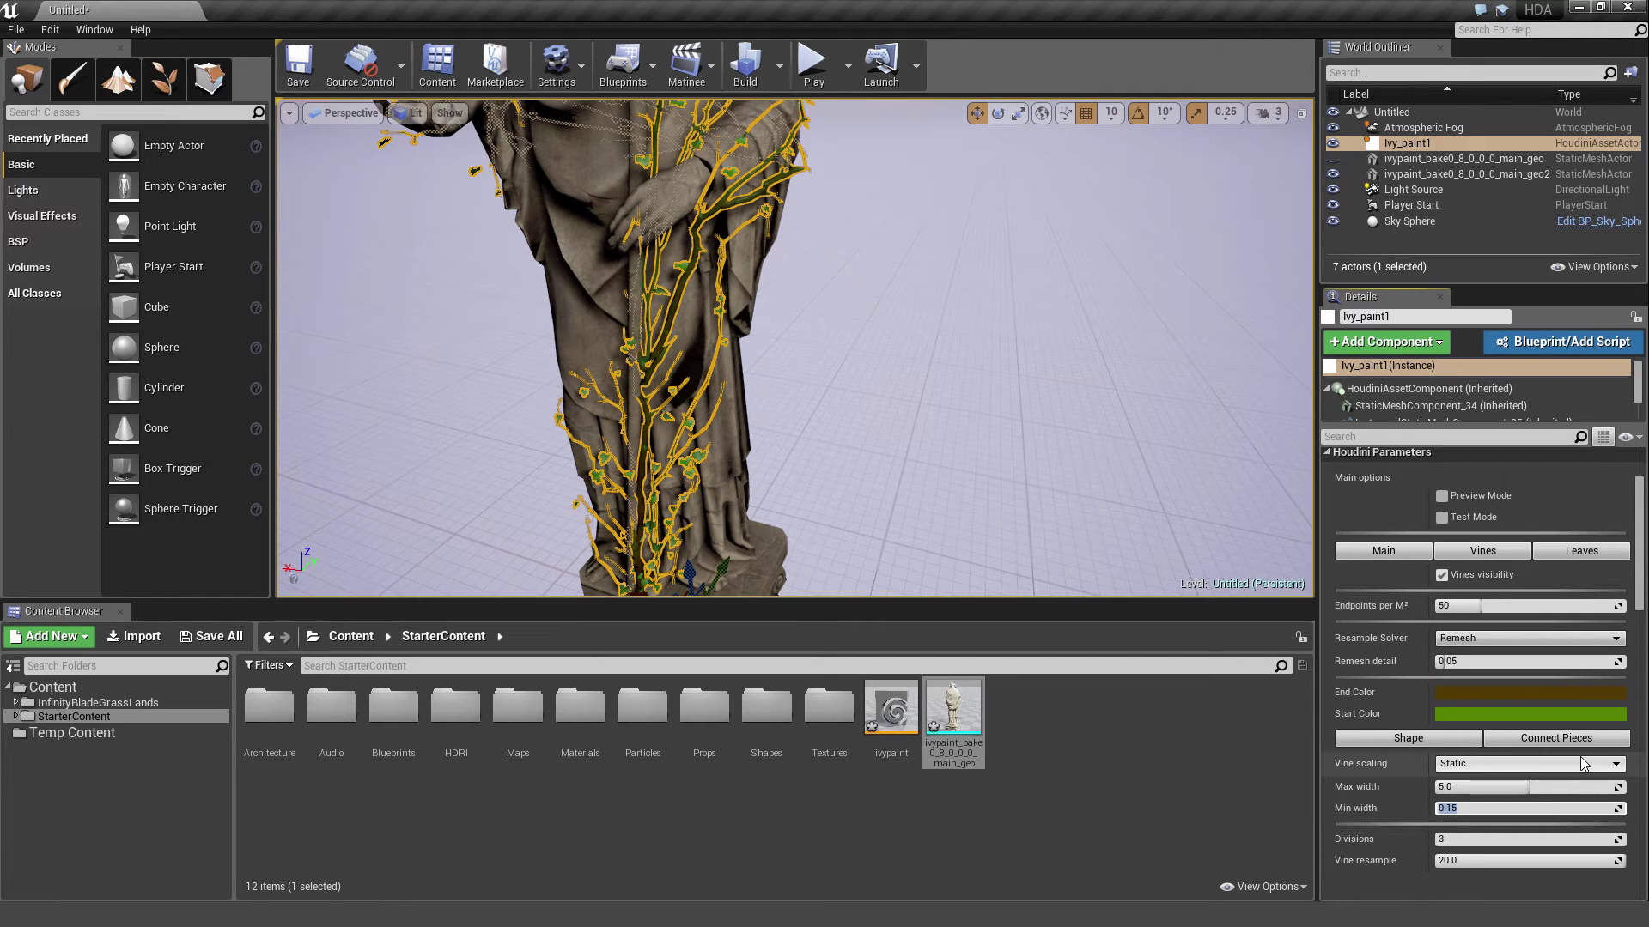
type("0.3")
key("Return")
left_click(1060, 311)
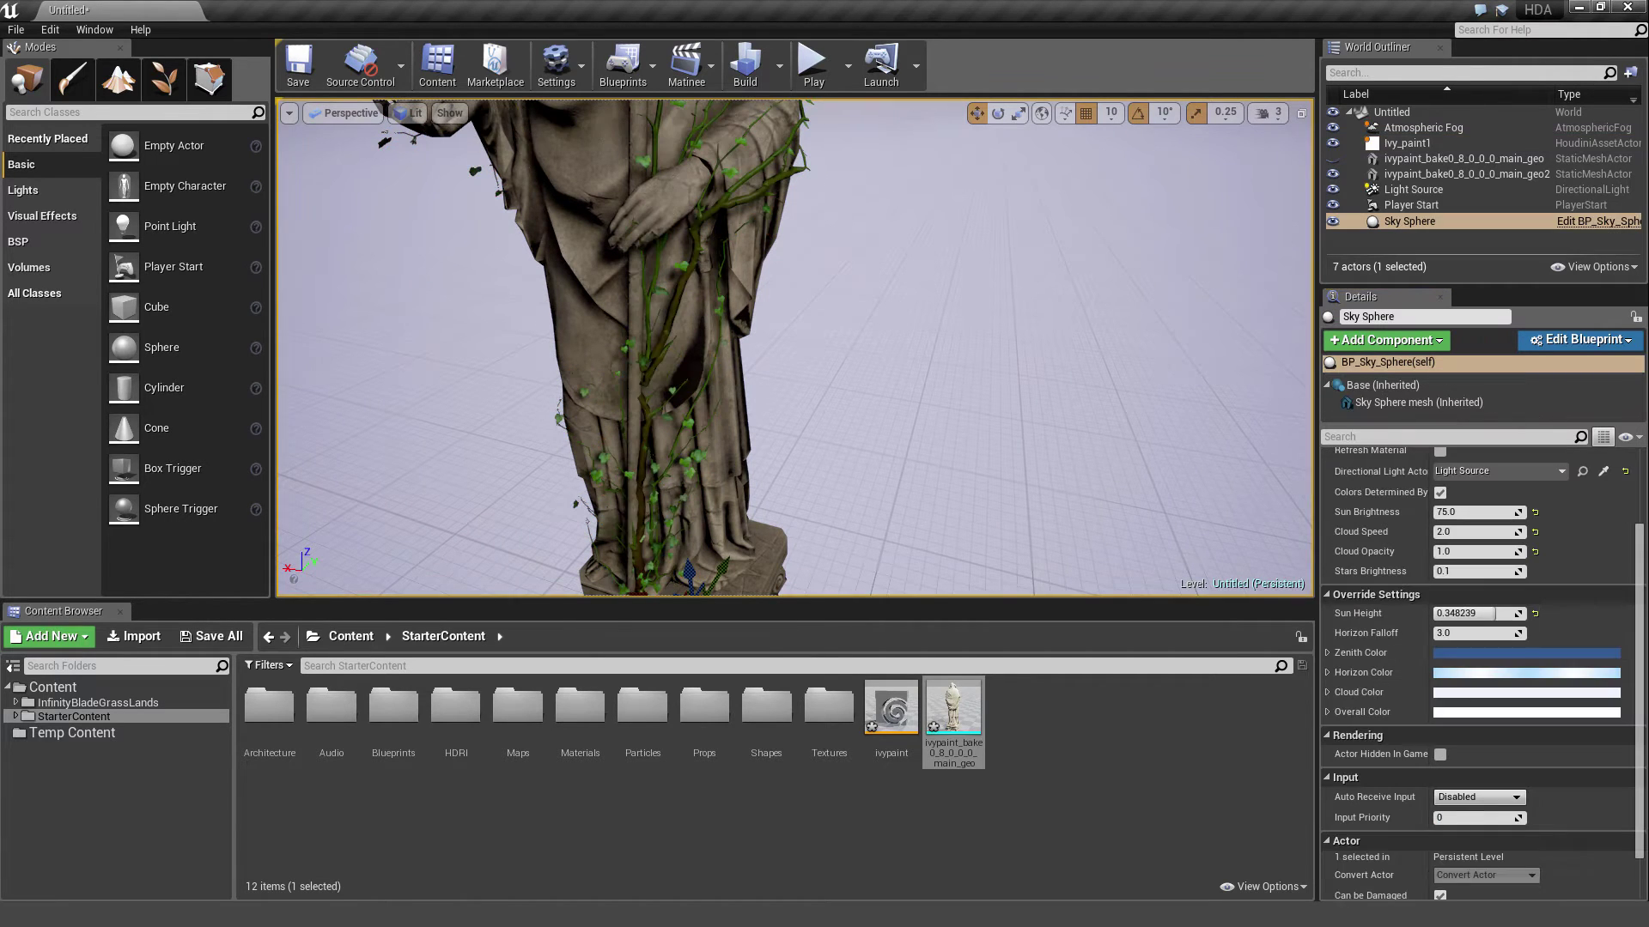
right_click_drag(750, 299, 869, 401)
left_click(869, 401)
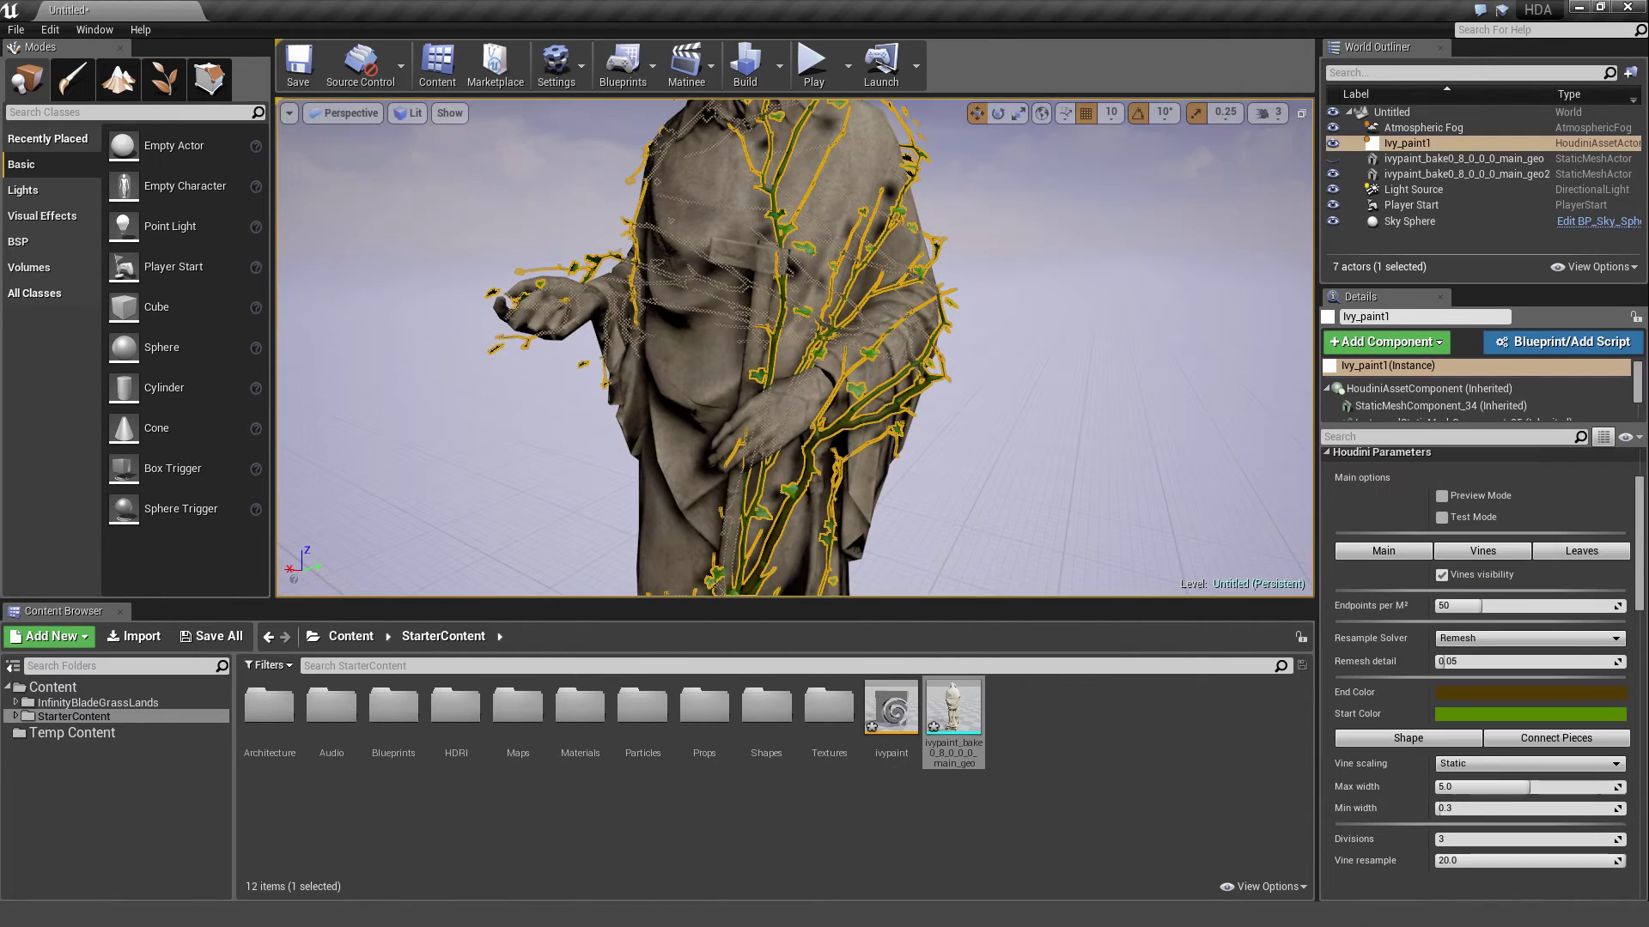
Set Ivy_paint1's Leaves Density to 15 to cover the vines with more leaves
left_click(1583, 552)
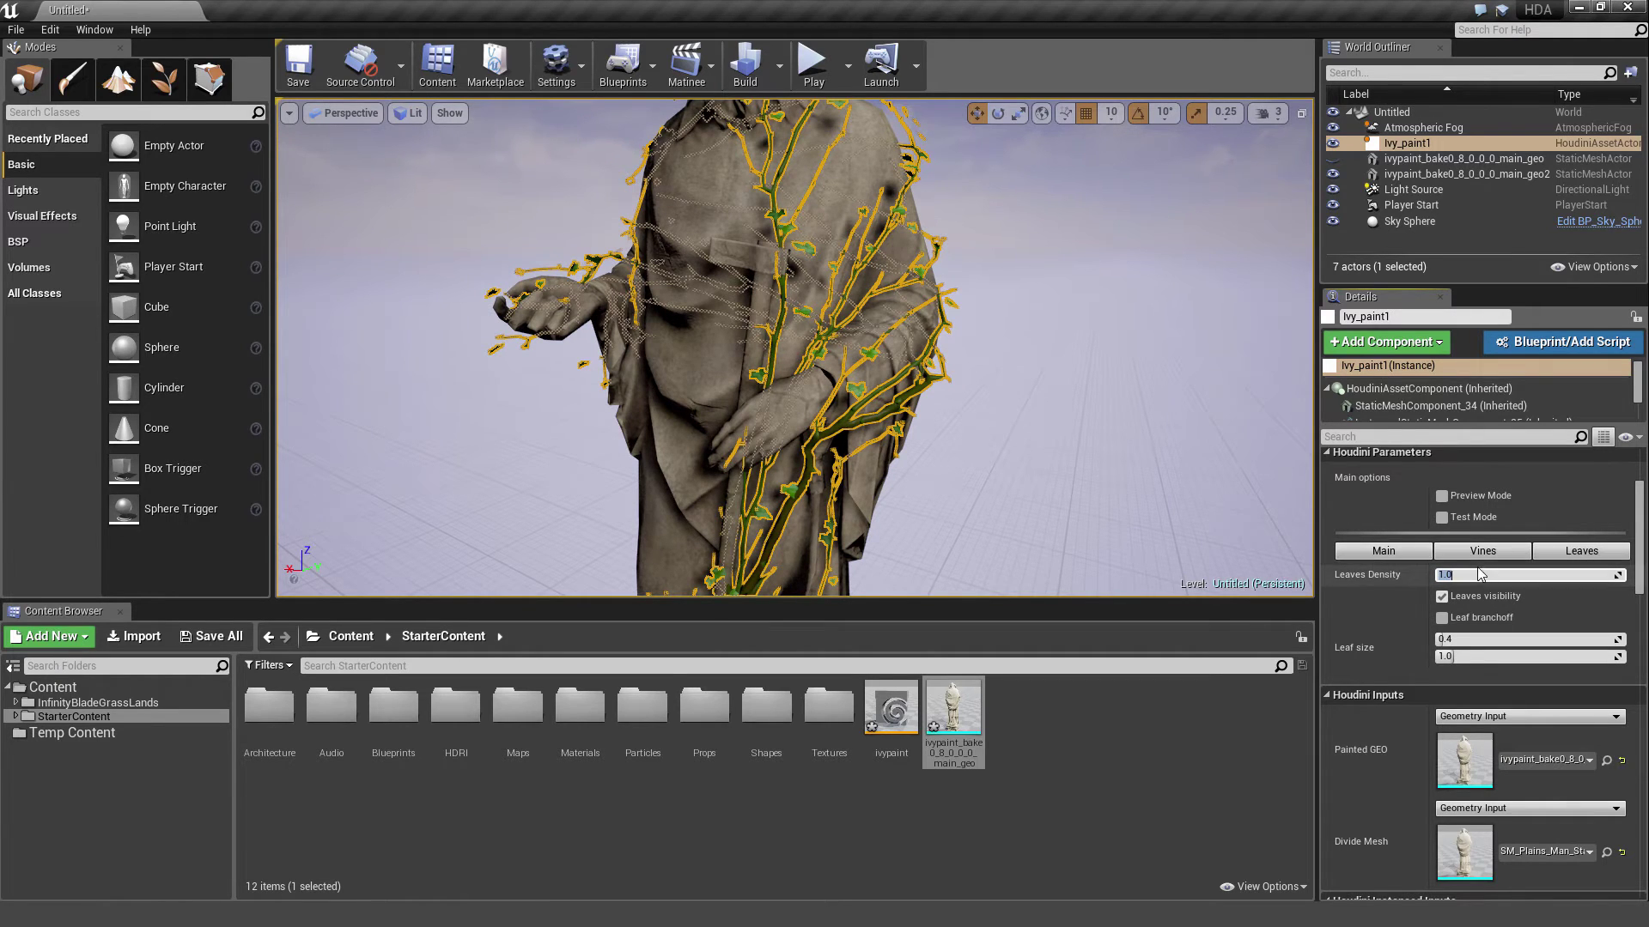
right_click_drag(1083, 305, 1060, 219)
key("w")
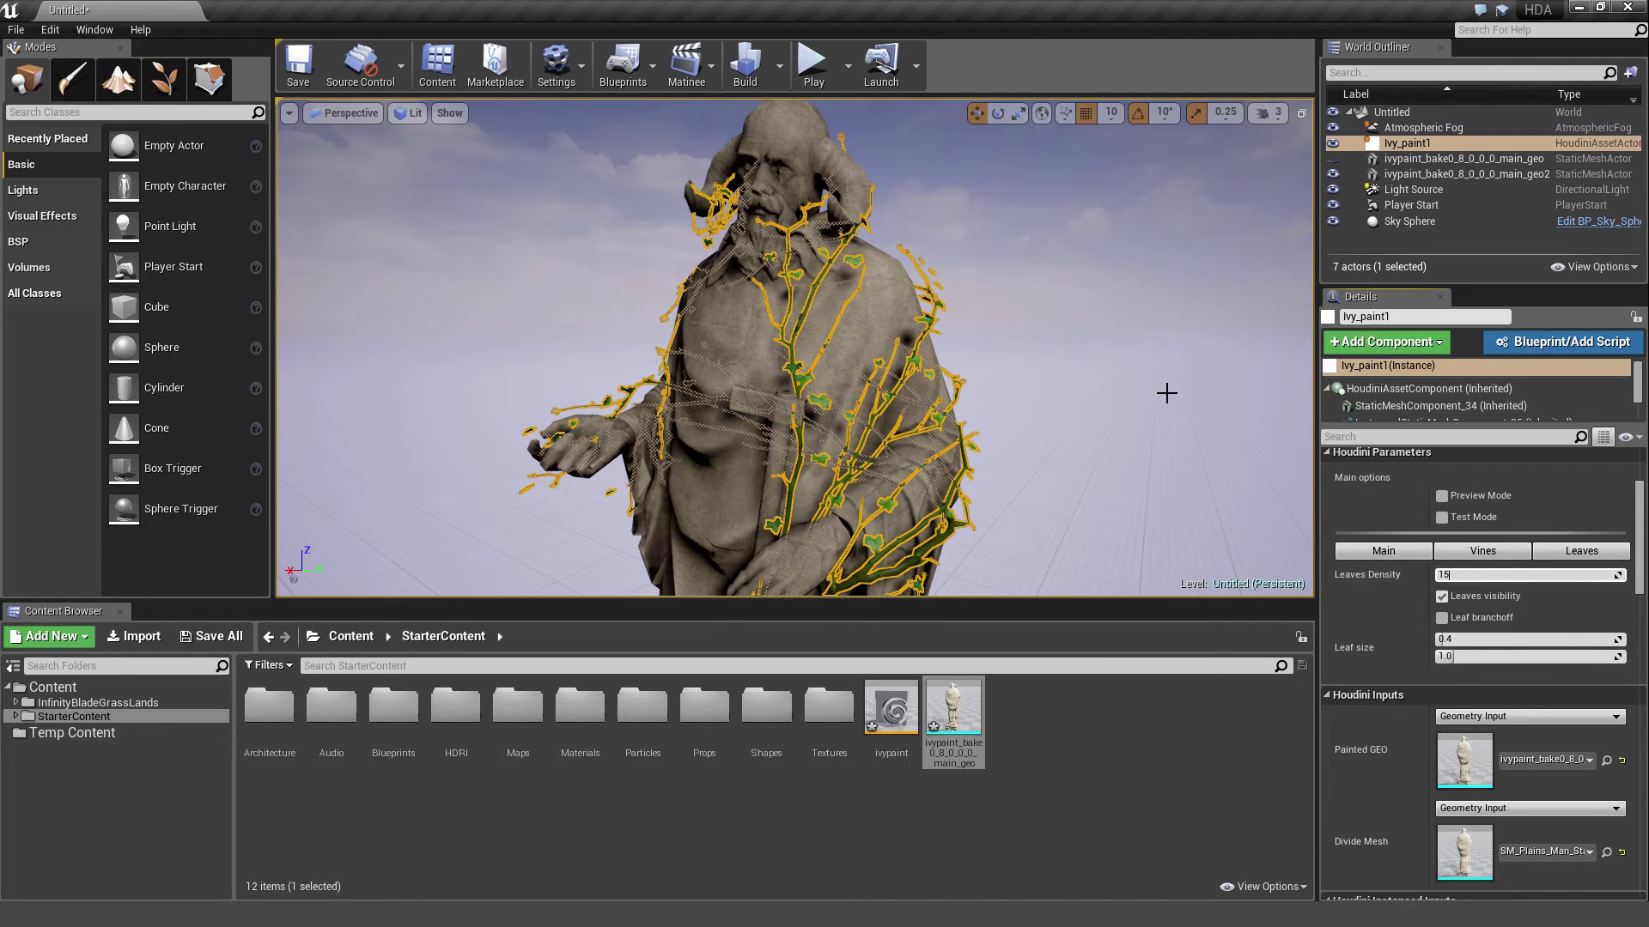
left_click(1107, 348)
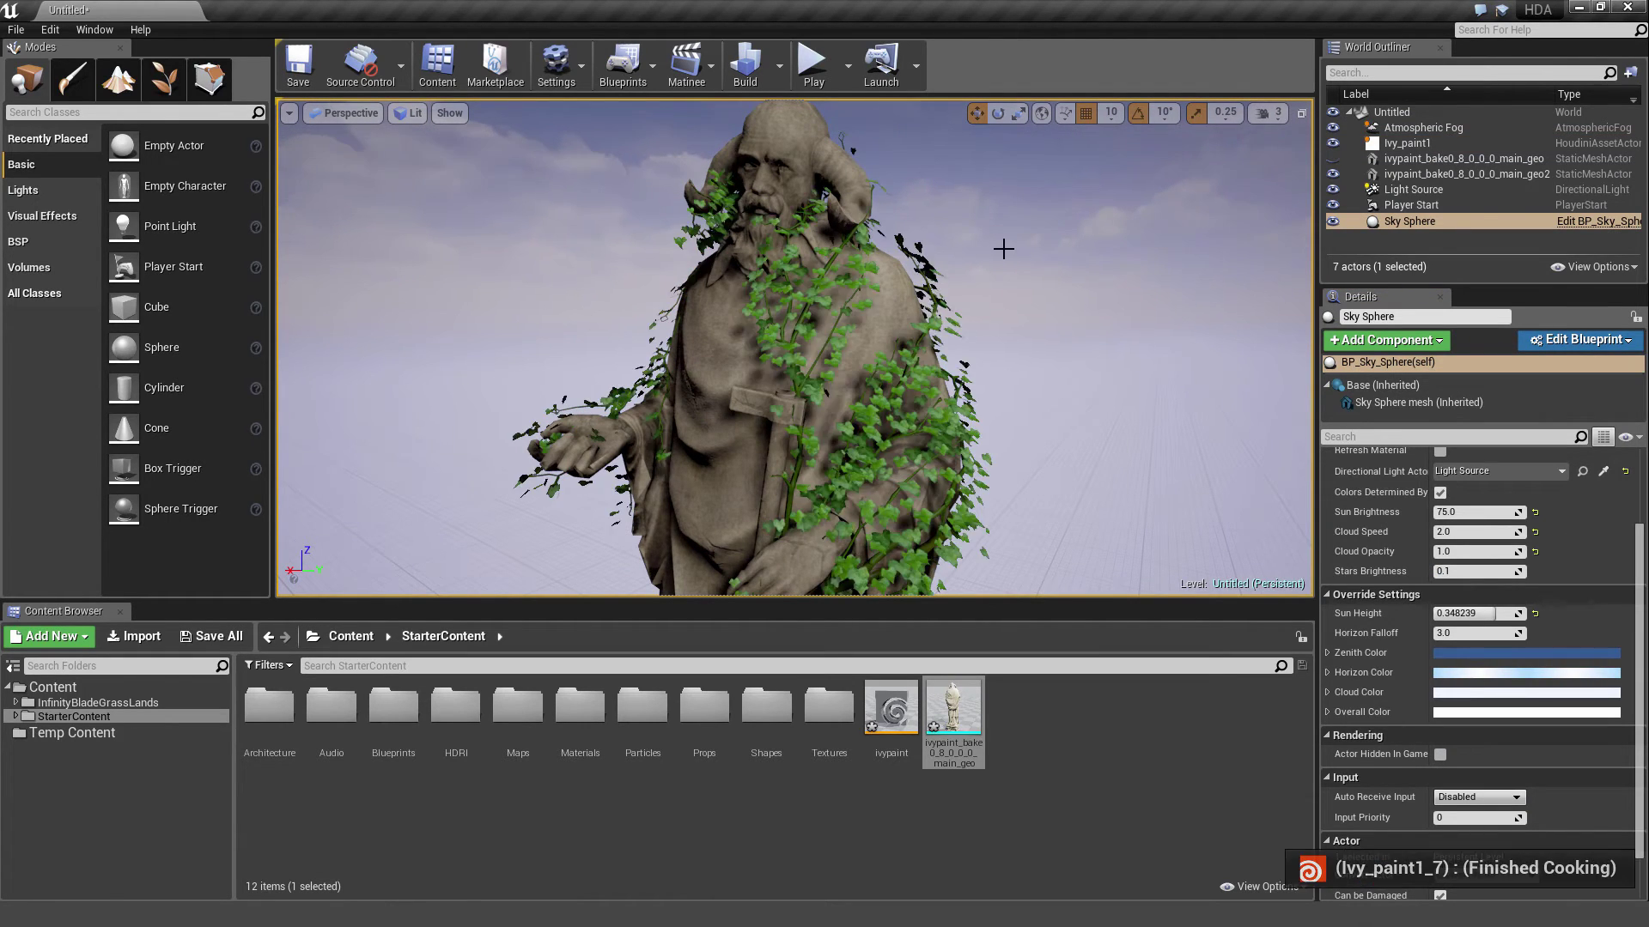
right_click_drag(1065, 346, 996, 342)
Confirm the vines' End Color and set their Start Color to a dark olive, hex 212600FF
left_click(1400, 143)
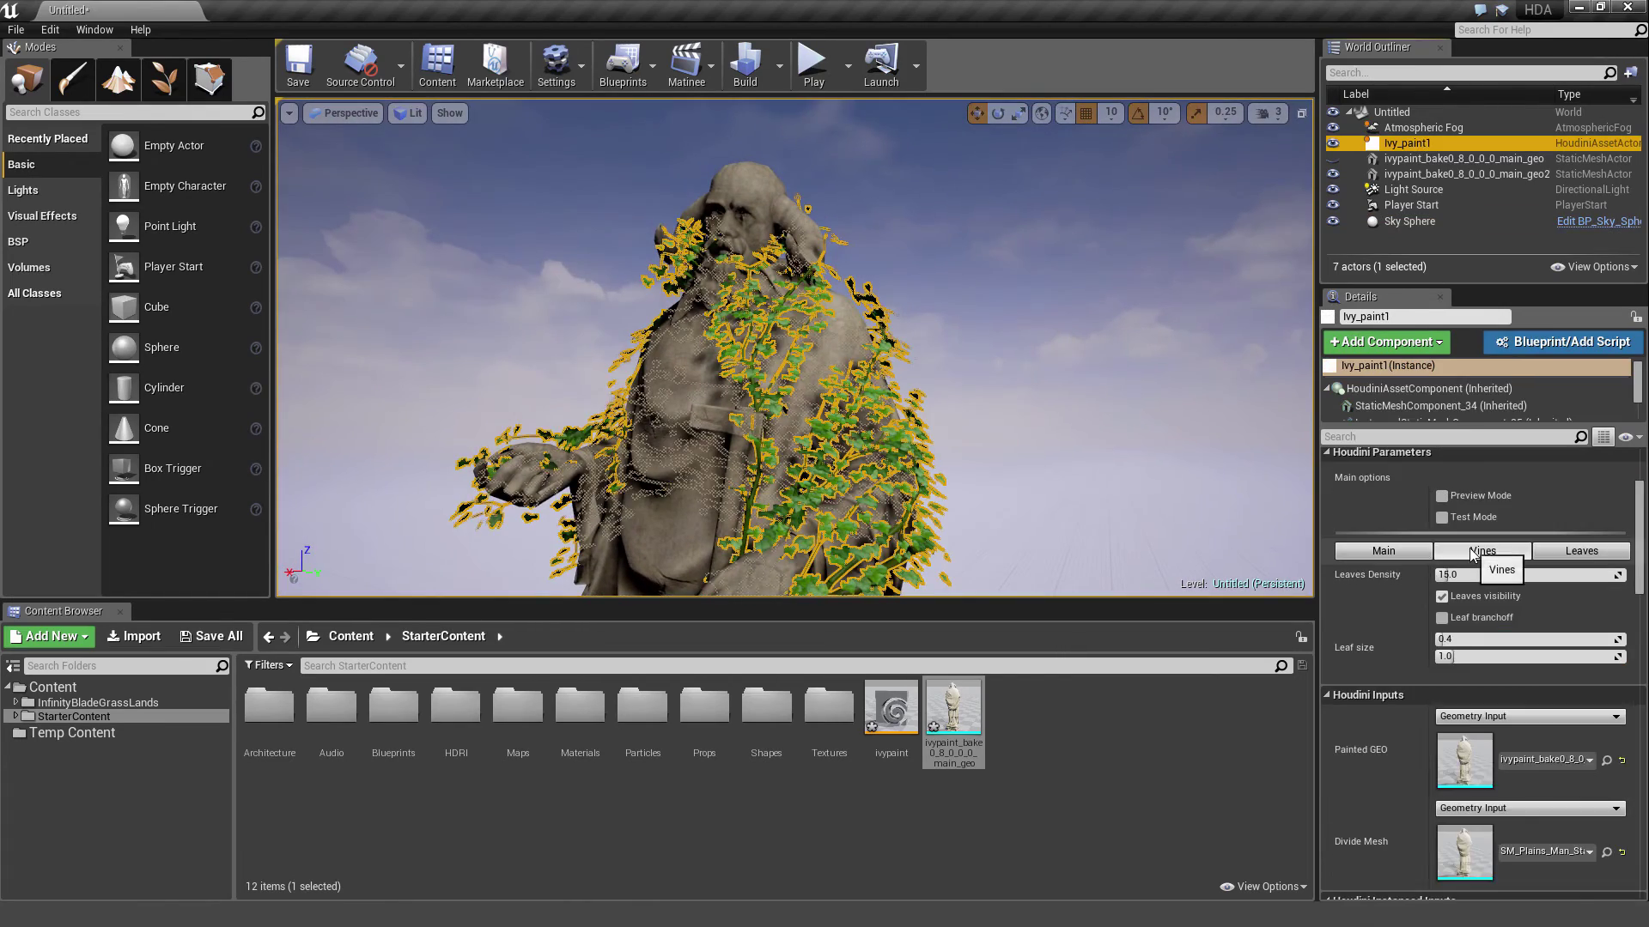
key("f")
left_click(1486, 691)
left_click(1486, 691)
left_click(1468, 888)
left_click(1482, 713)
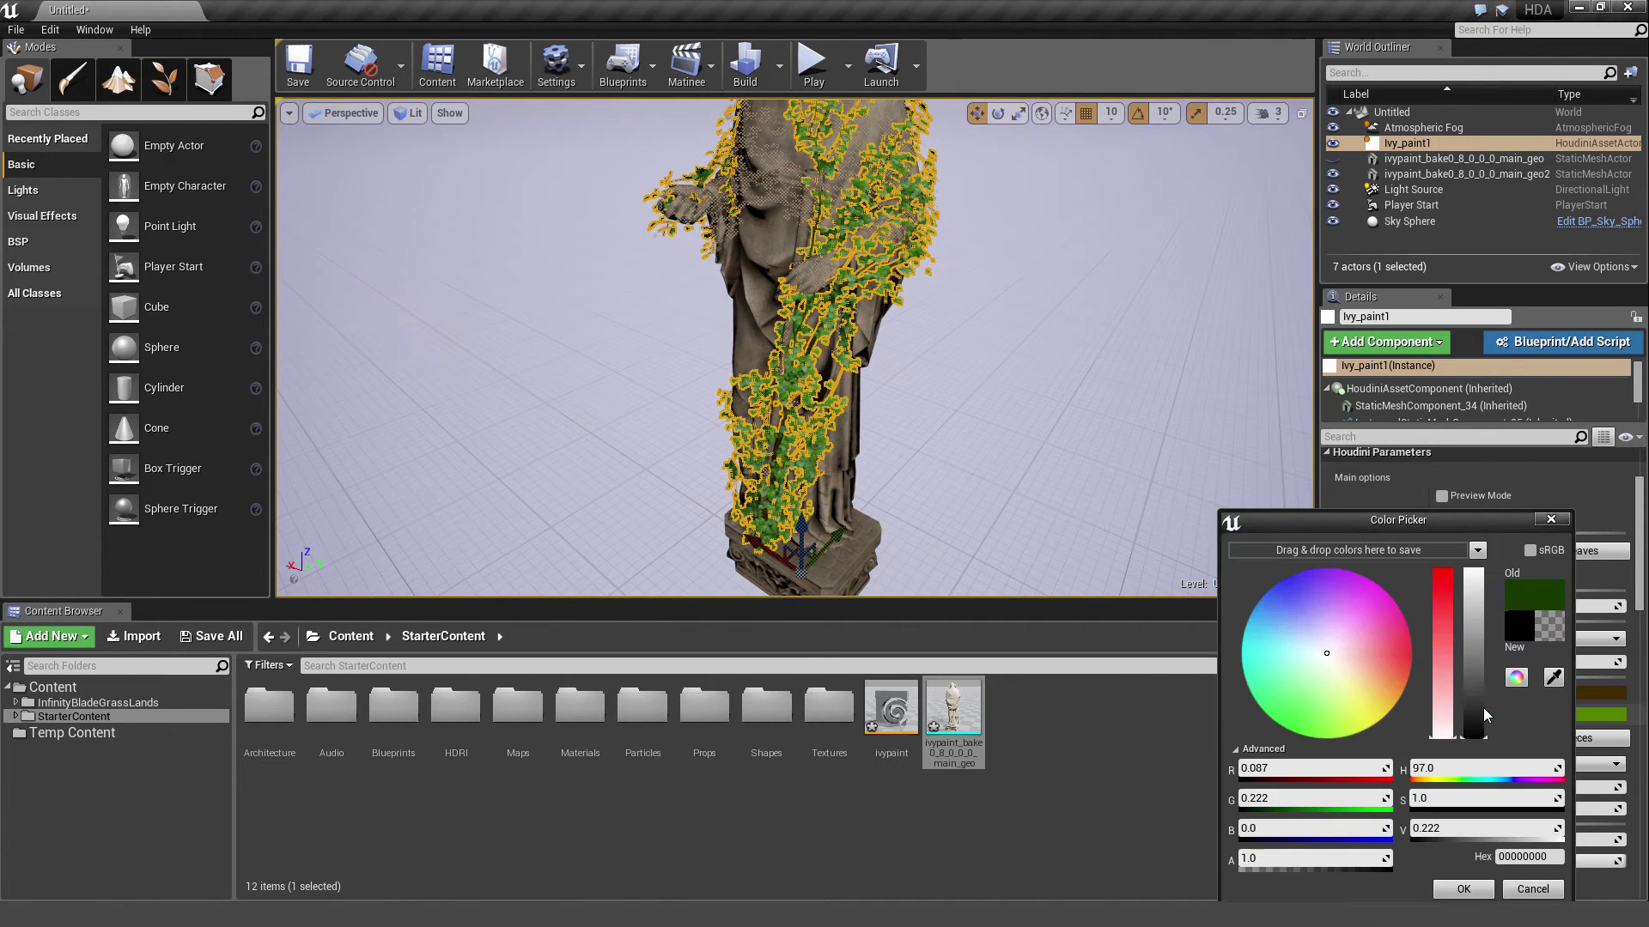
left_click(1516, 678)
left_click(1277, 727)
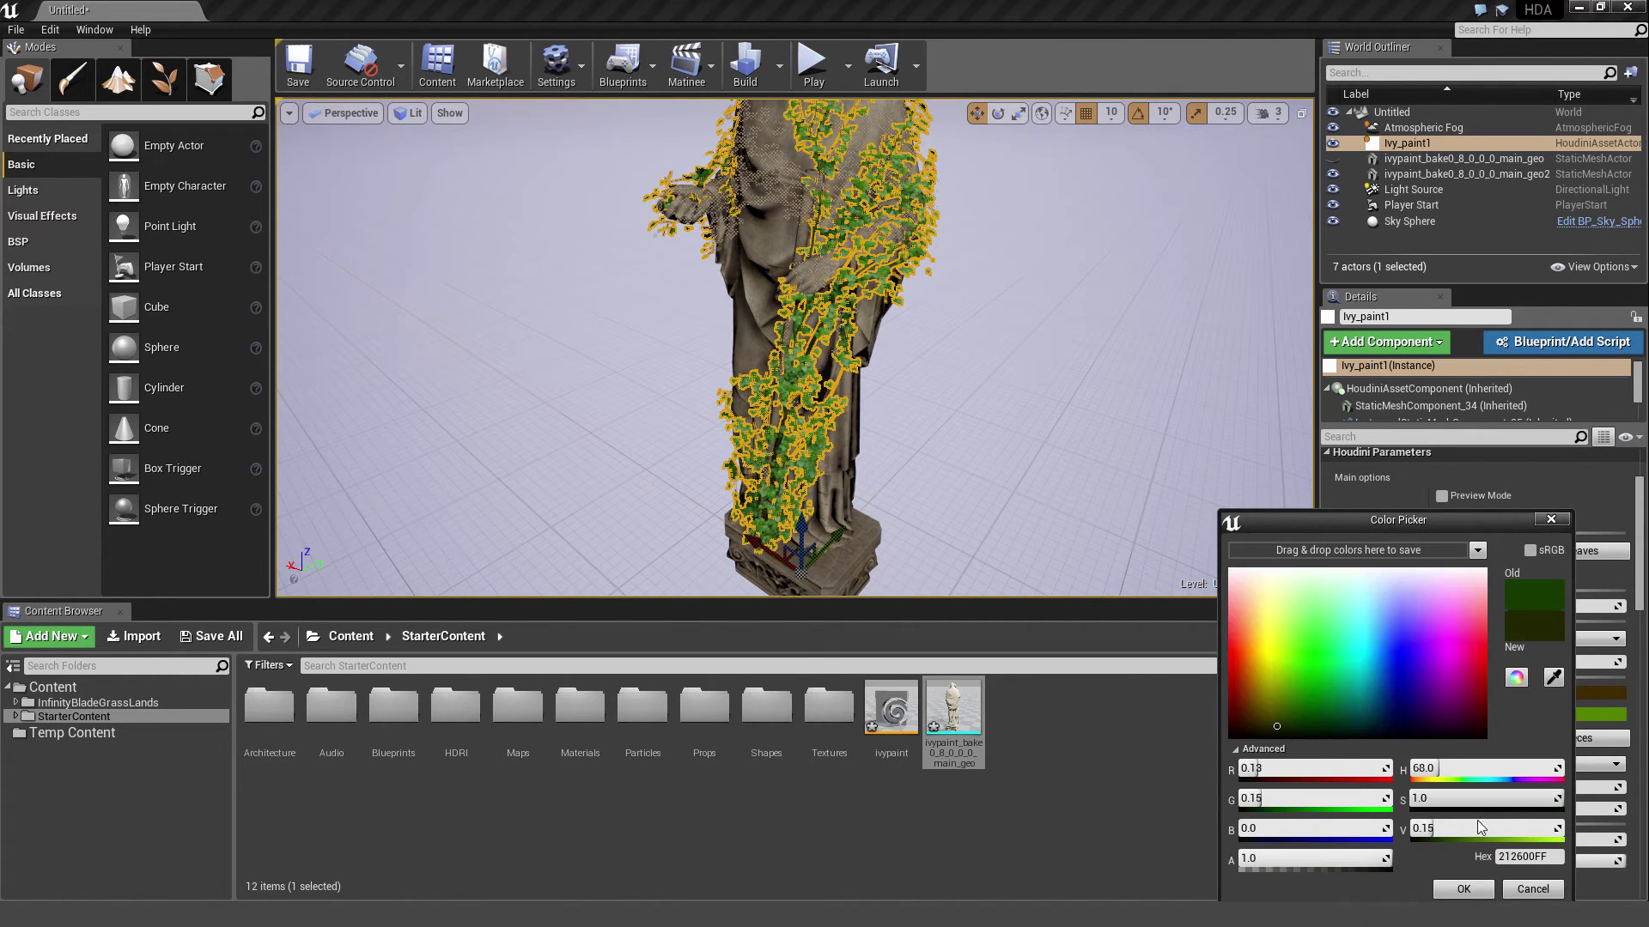
left_click(1466, 890)
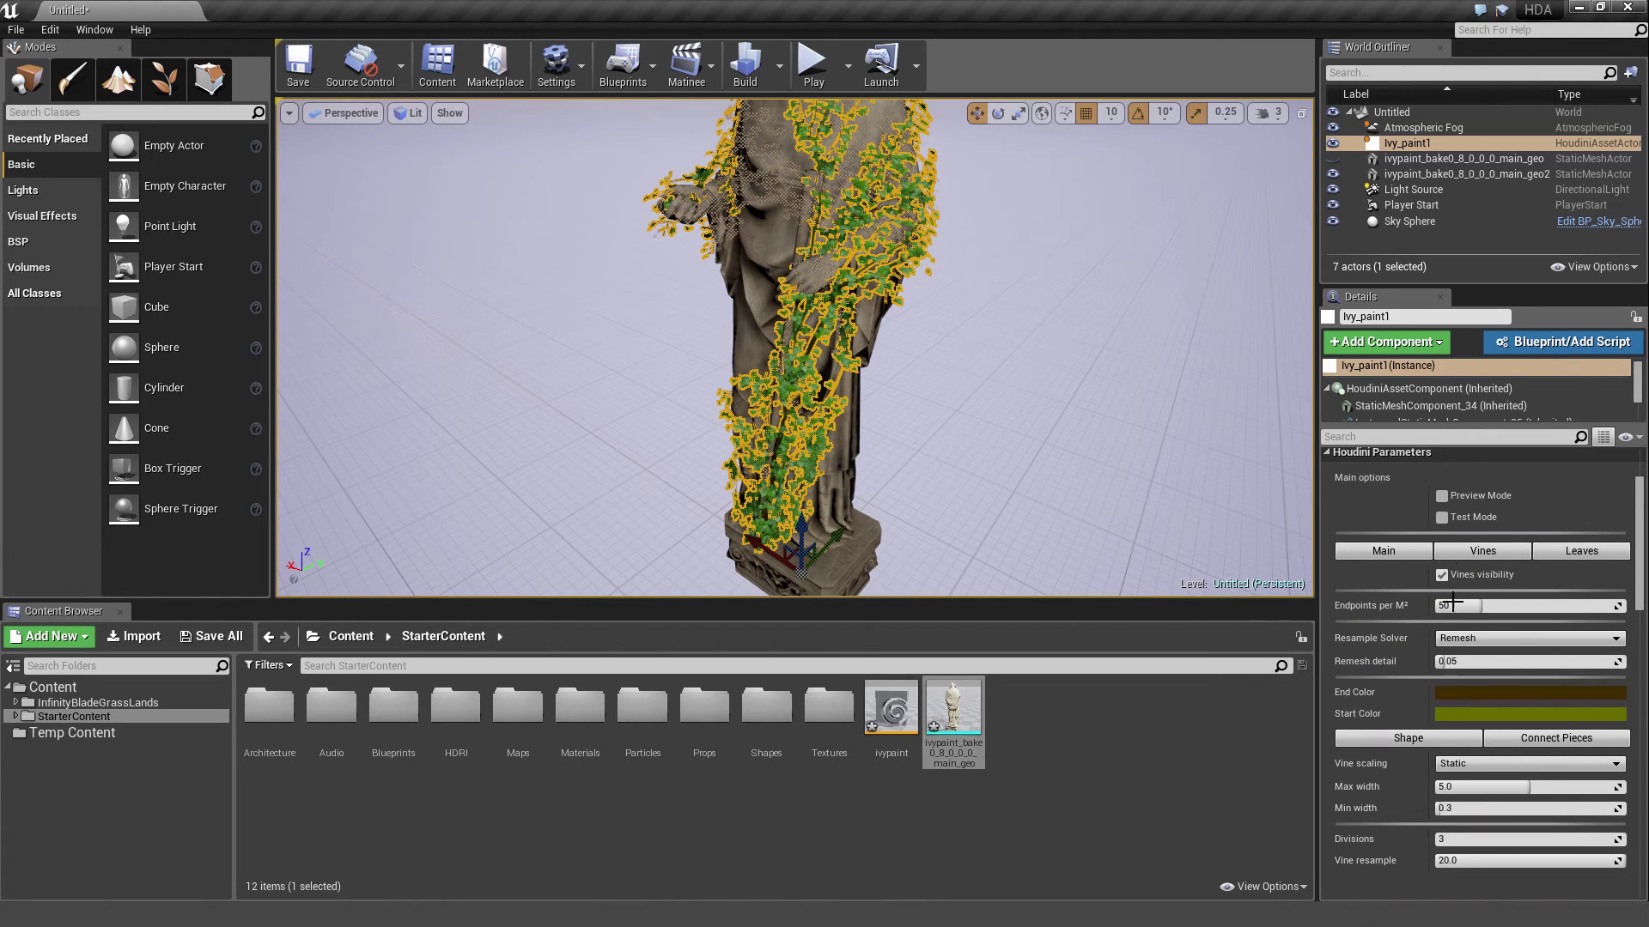
Turn off Leaves visibility on Ivy_paint1 to show only the vines
left_click(1581, 550)
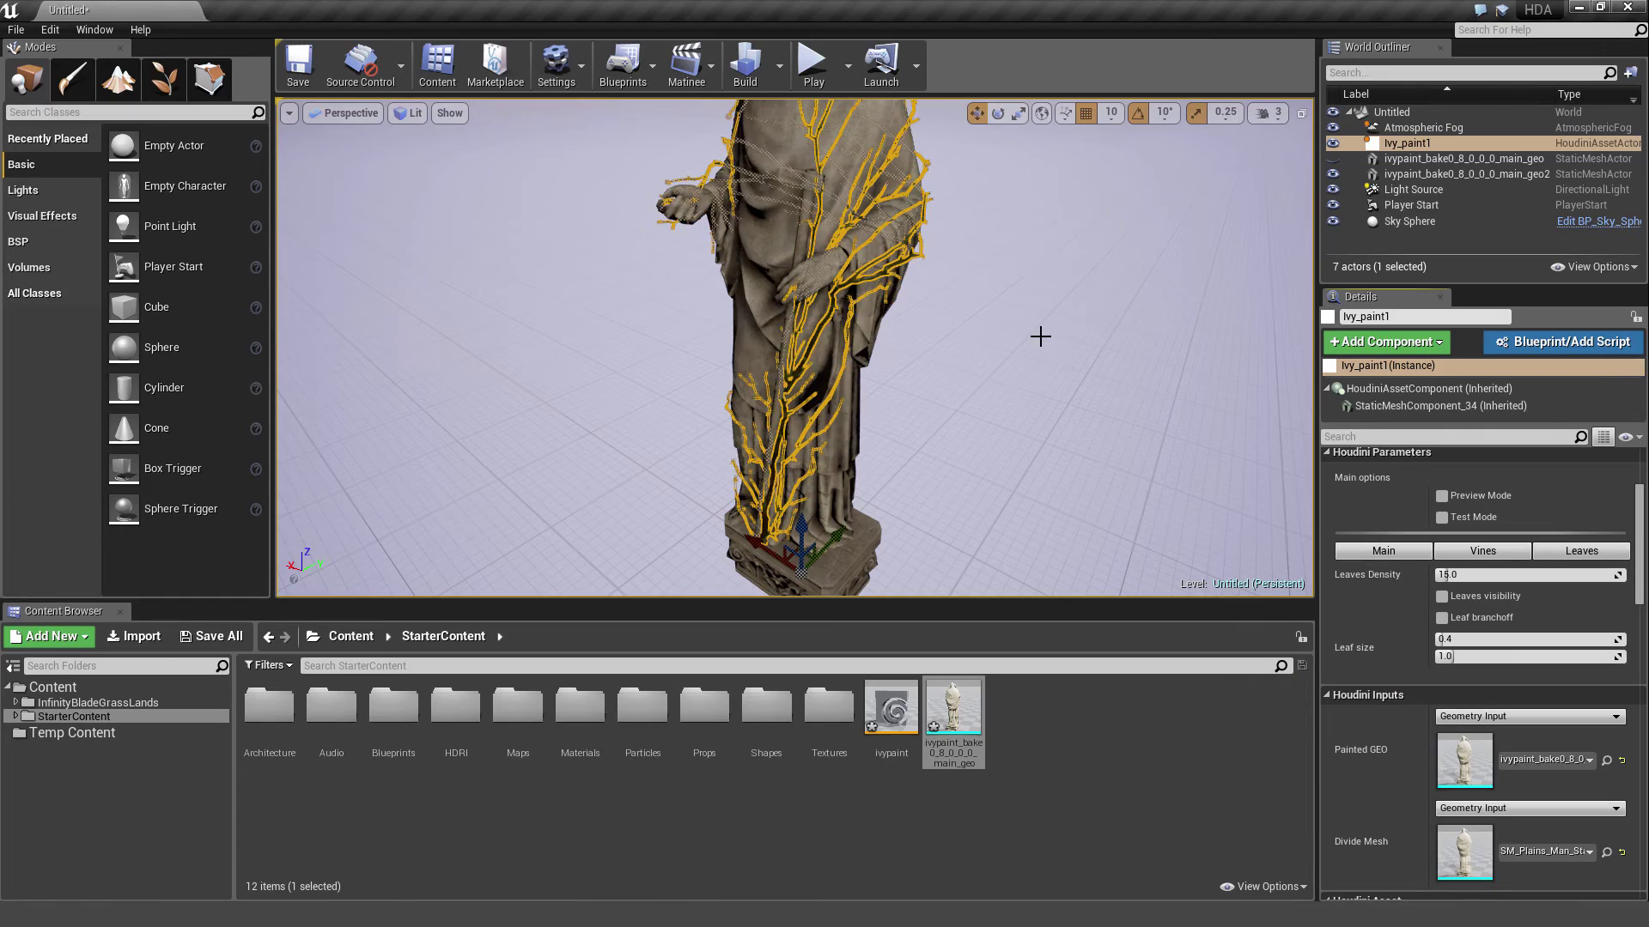
Set the Start Color of Ivy_paint1's vines to dark red, hex 850004FF, and deselect the asset to view the vines without outlines
right_click_drag(1038, 336, 1020, 282)
left_click(1107, 327)
left_click(836, 222)
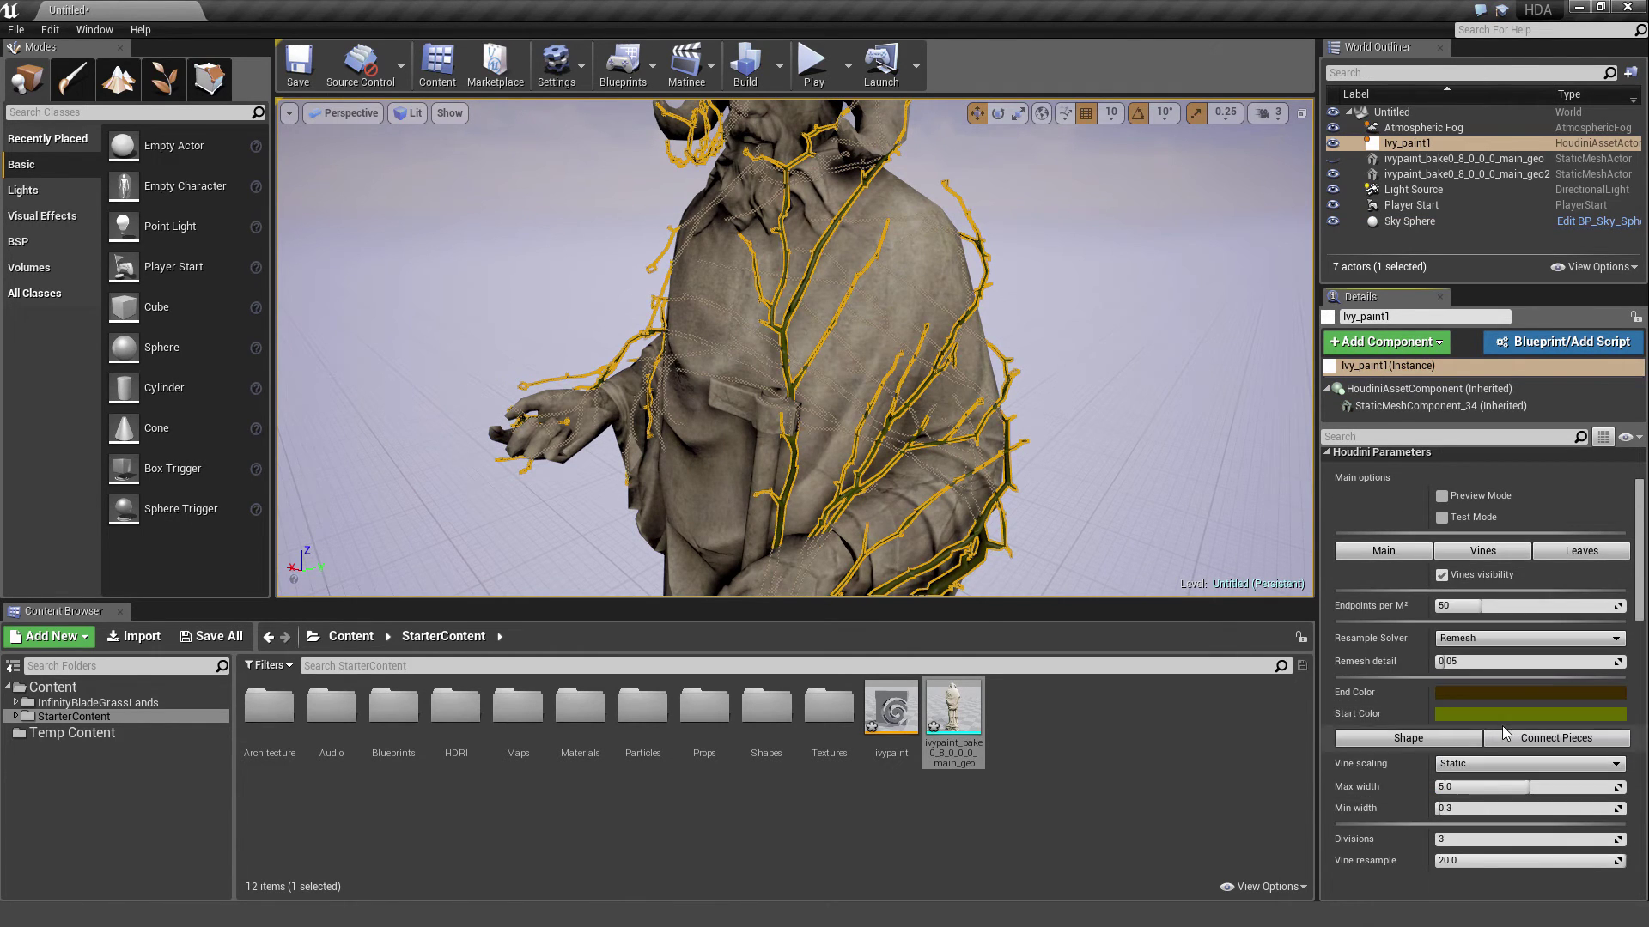
left_click(1492, 712)
left_click(1420, 650)
left_click(1492, 650)
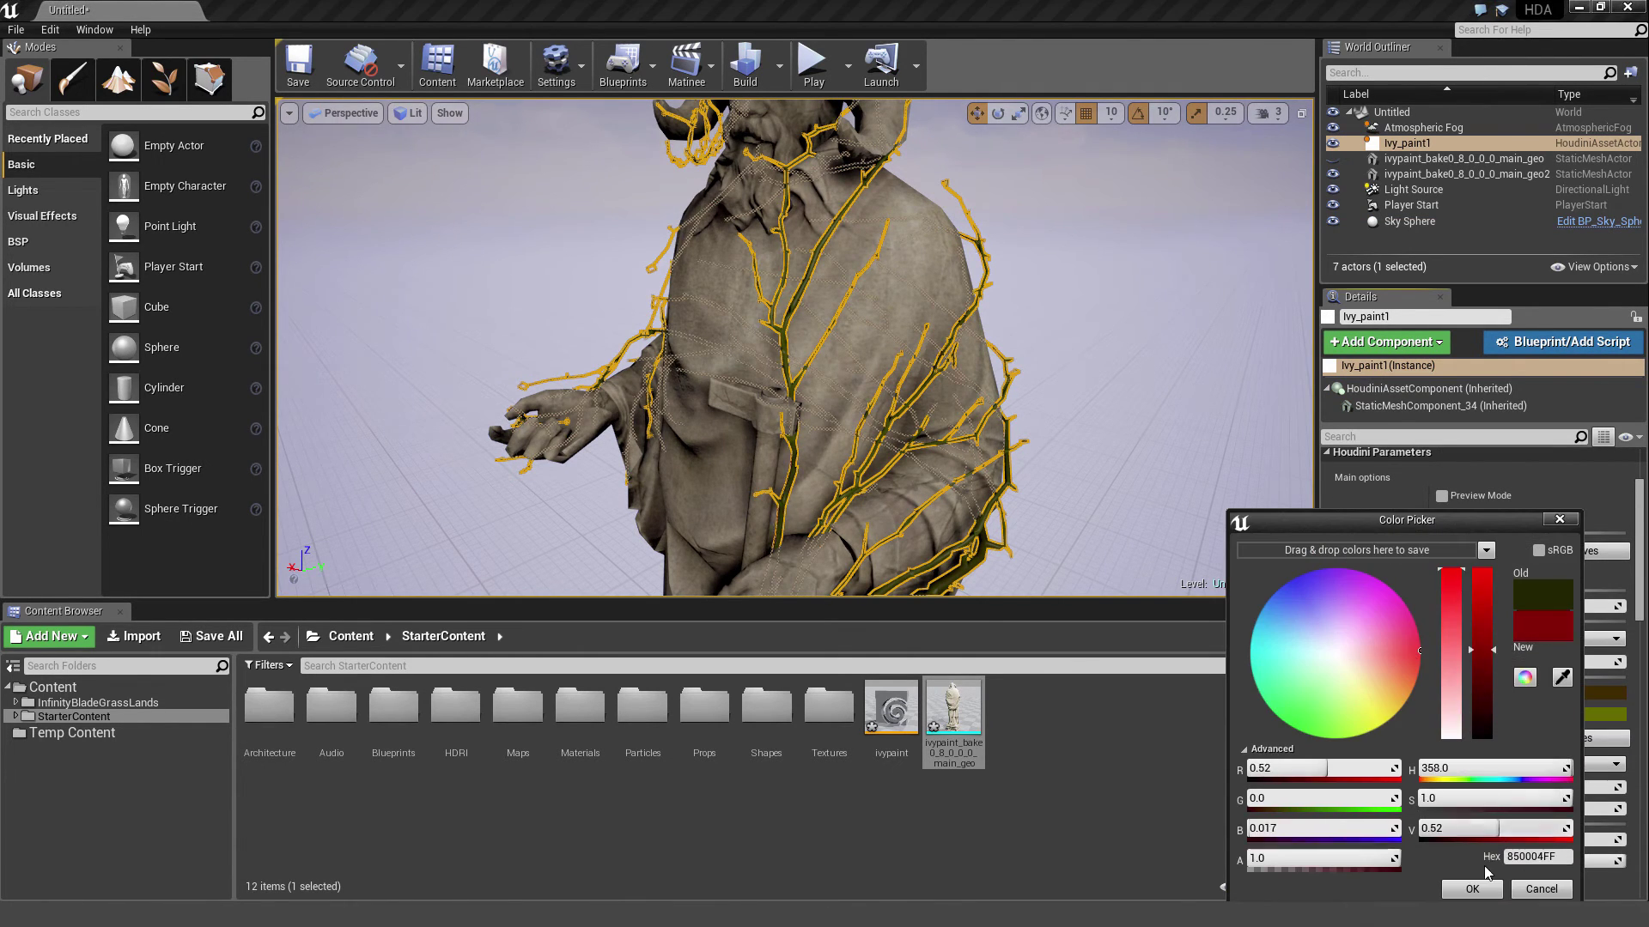
left_click(1484, 890)
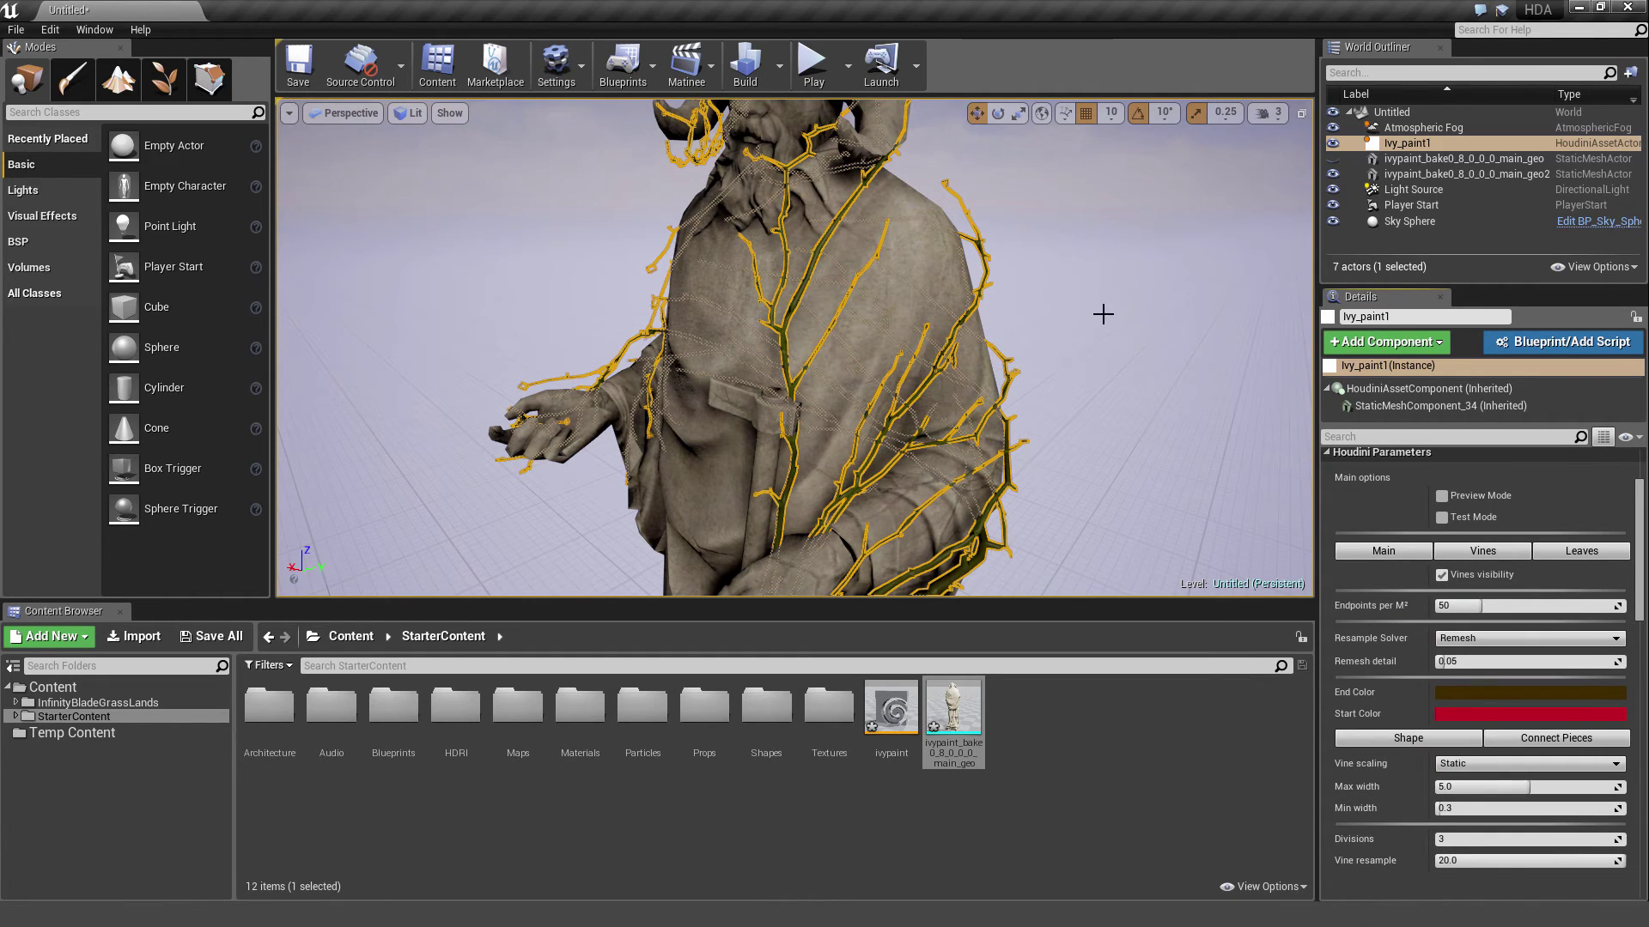
left_click(1119, 338)
mouse_move(1119, 427)
right_mouse_down()
mouse_move(1120, 515)
mouse_move(1119, 446)
right_mouse_up()
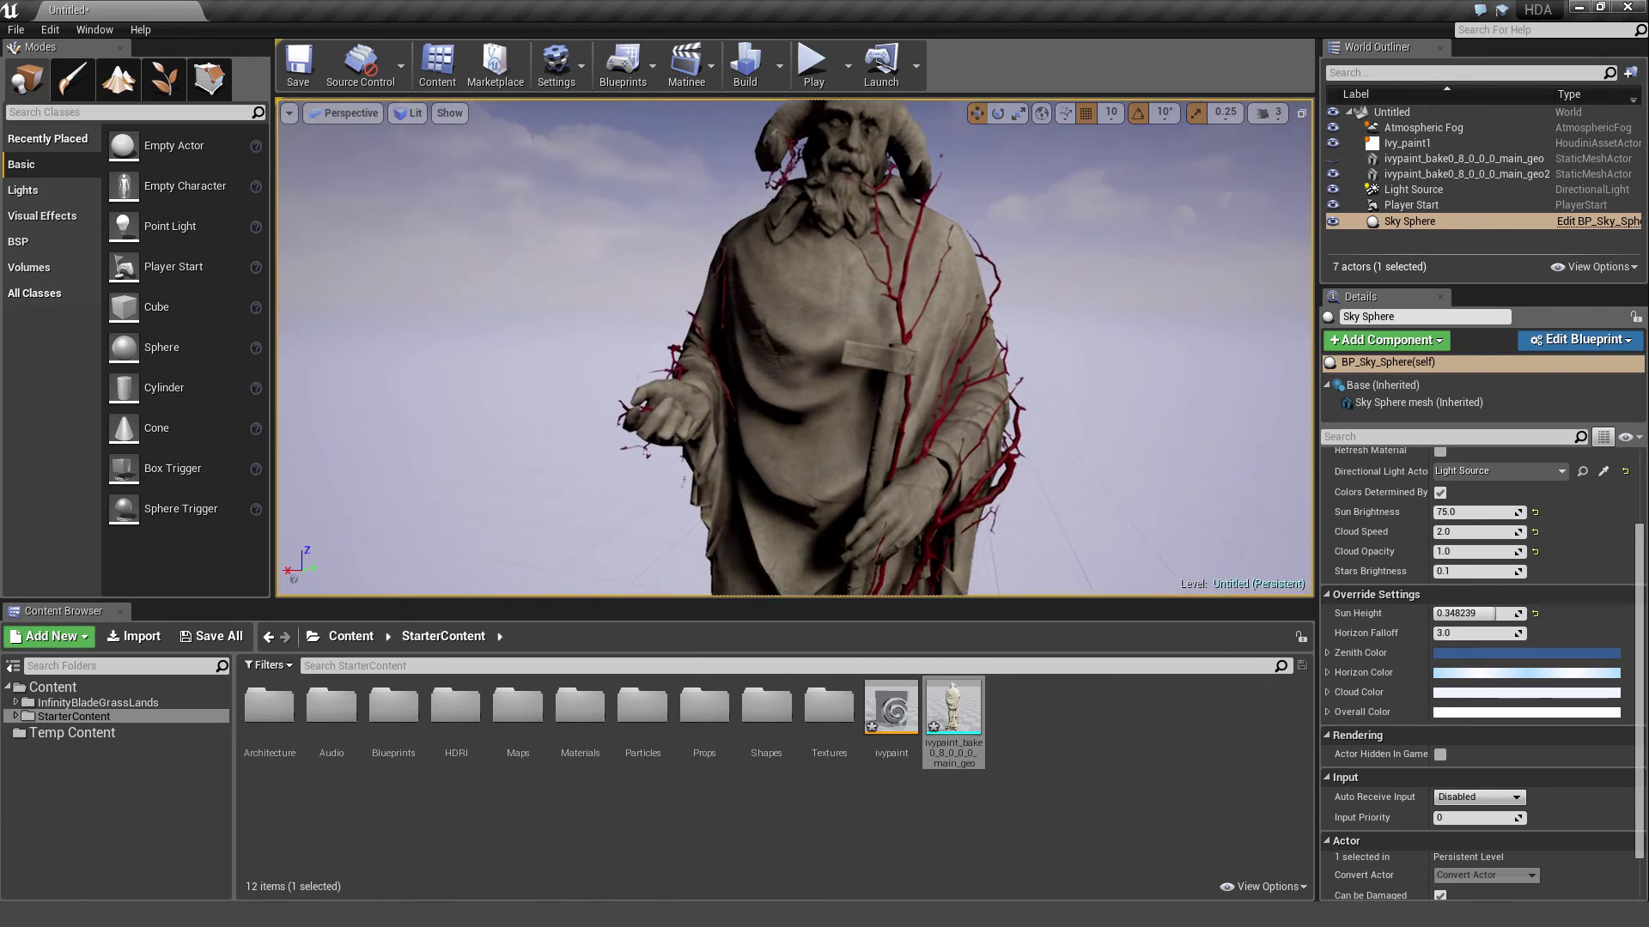
Turn Leaves visibility back on for Ivy_paint1
left_click(1422, 142)
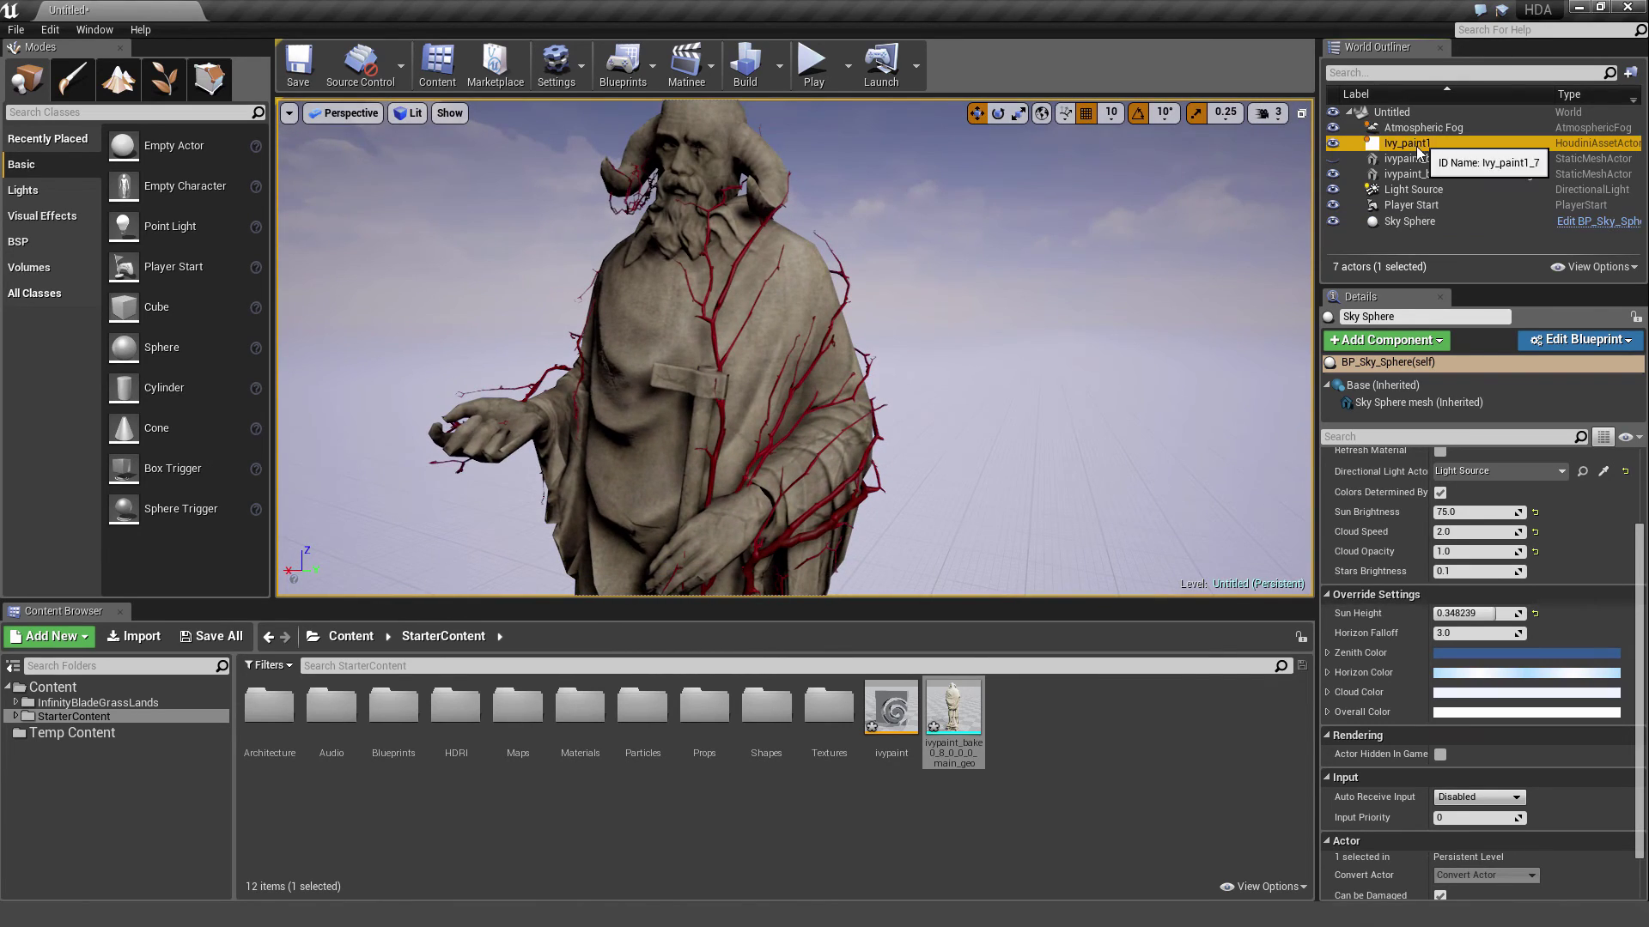
left_click(1583, 553)
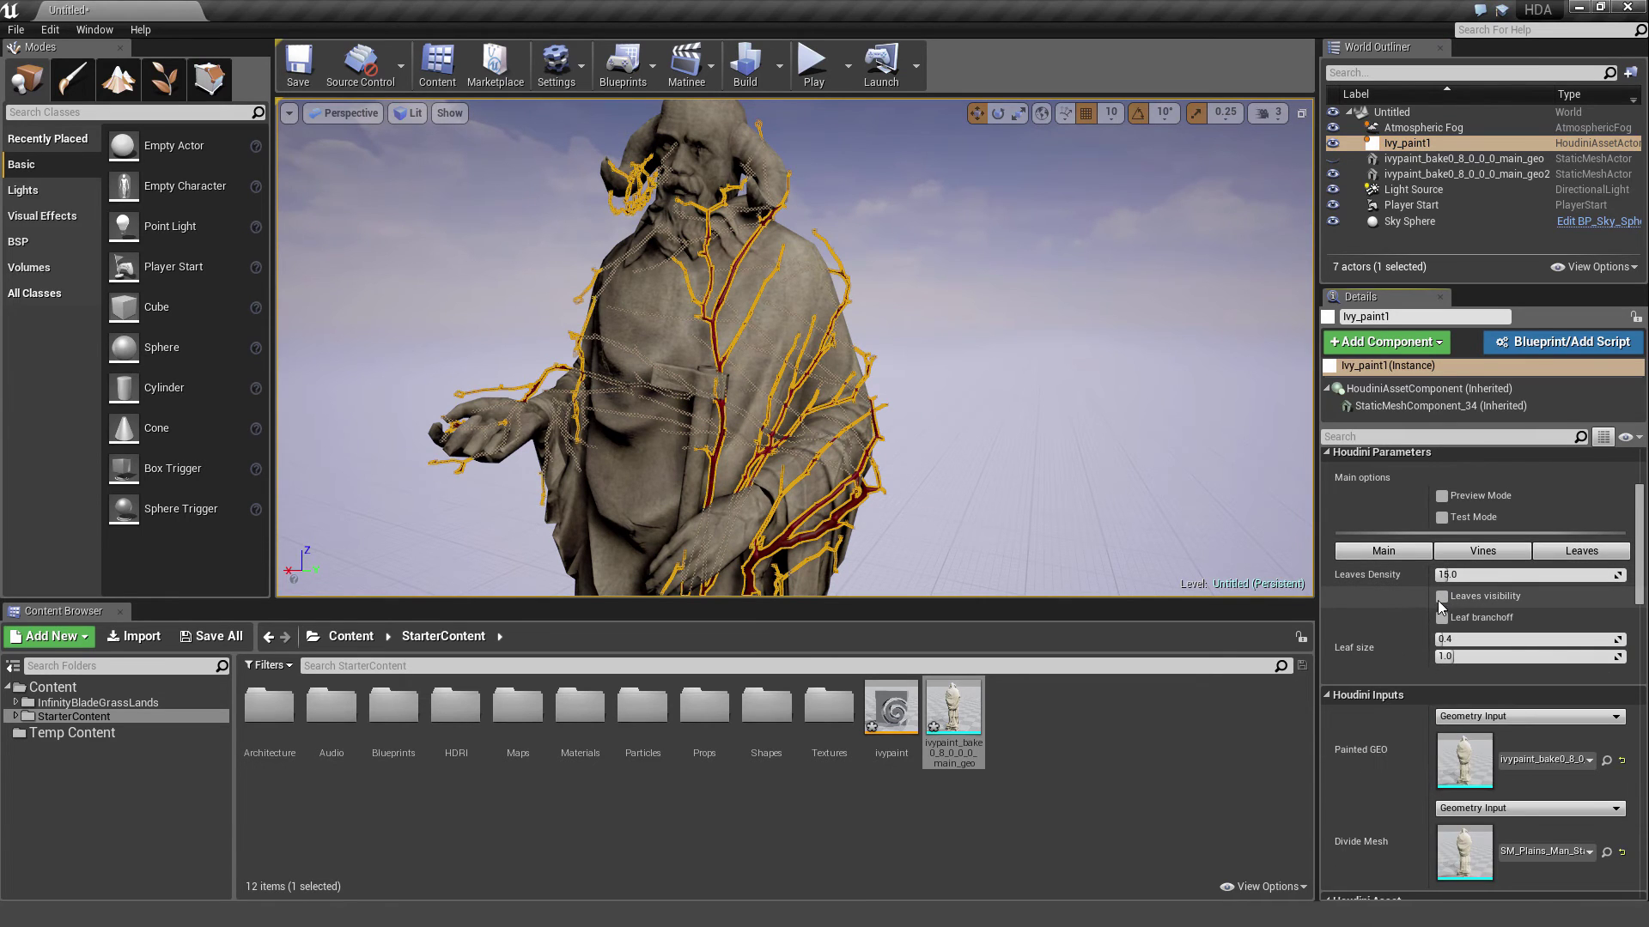
left_click(1442, 597)
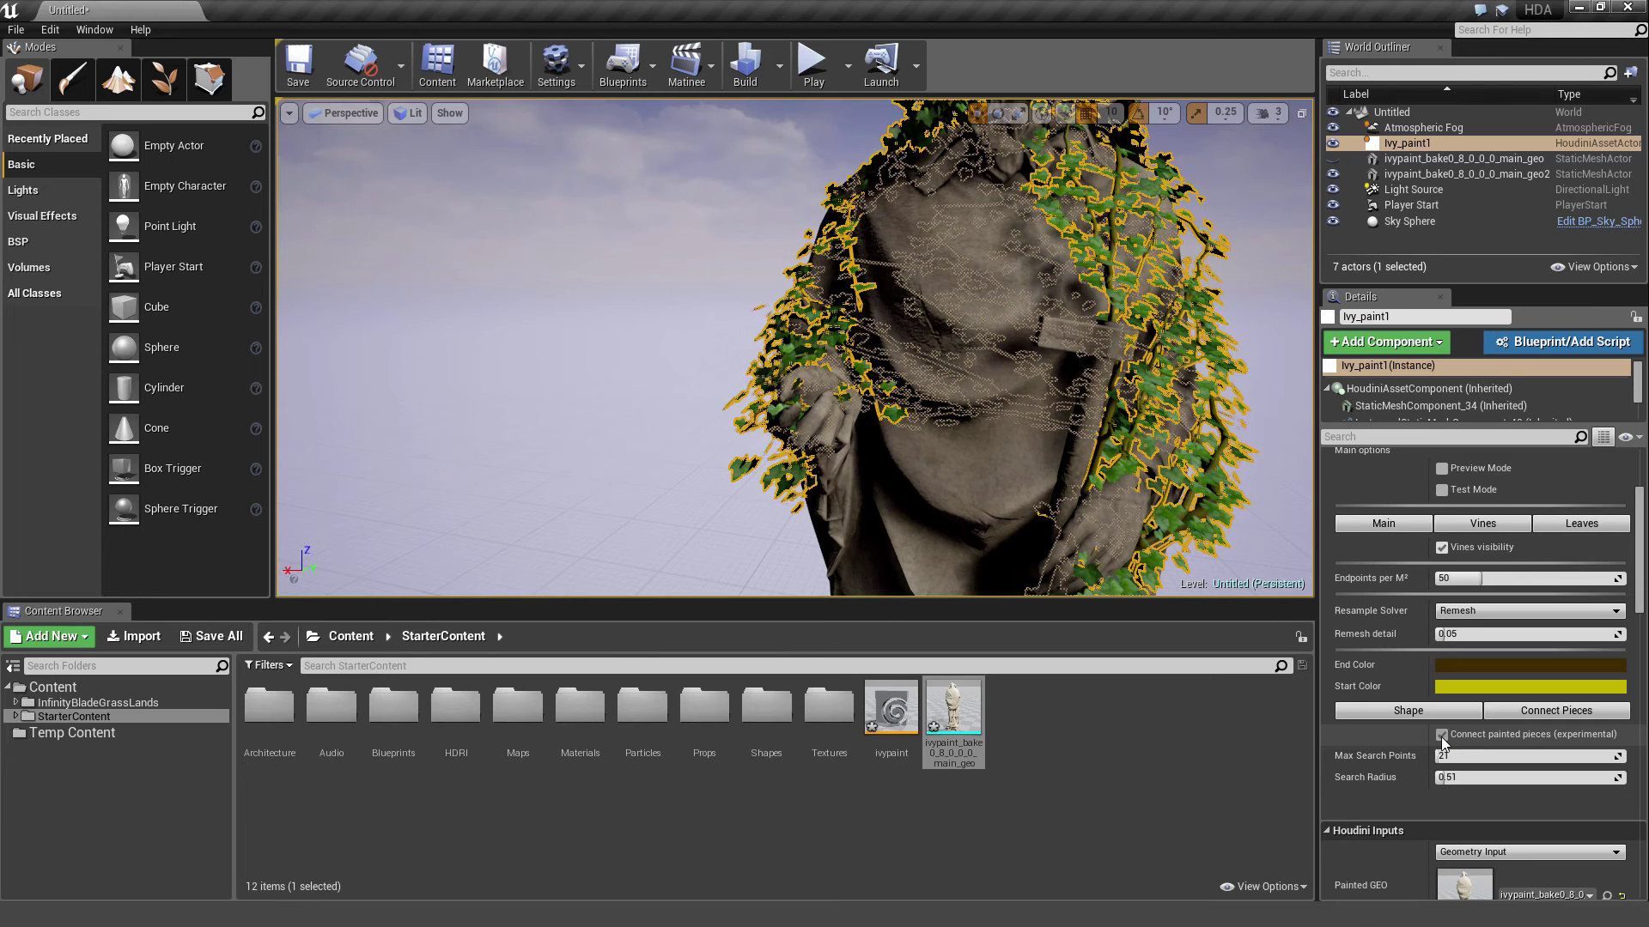
Turn off Connect painted pieces (experimental) for Ivy_paint1's vines, and deselect the asset to view the whole ivy-covered statue
left_click(1441, 736)
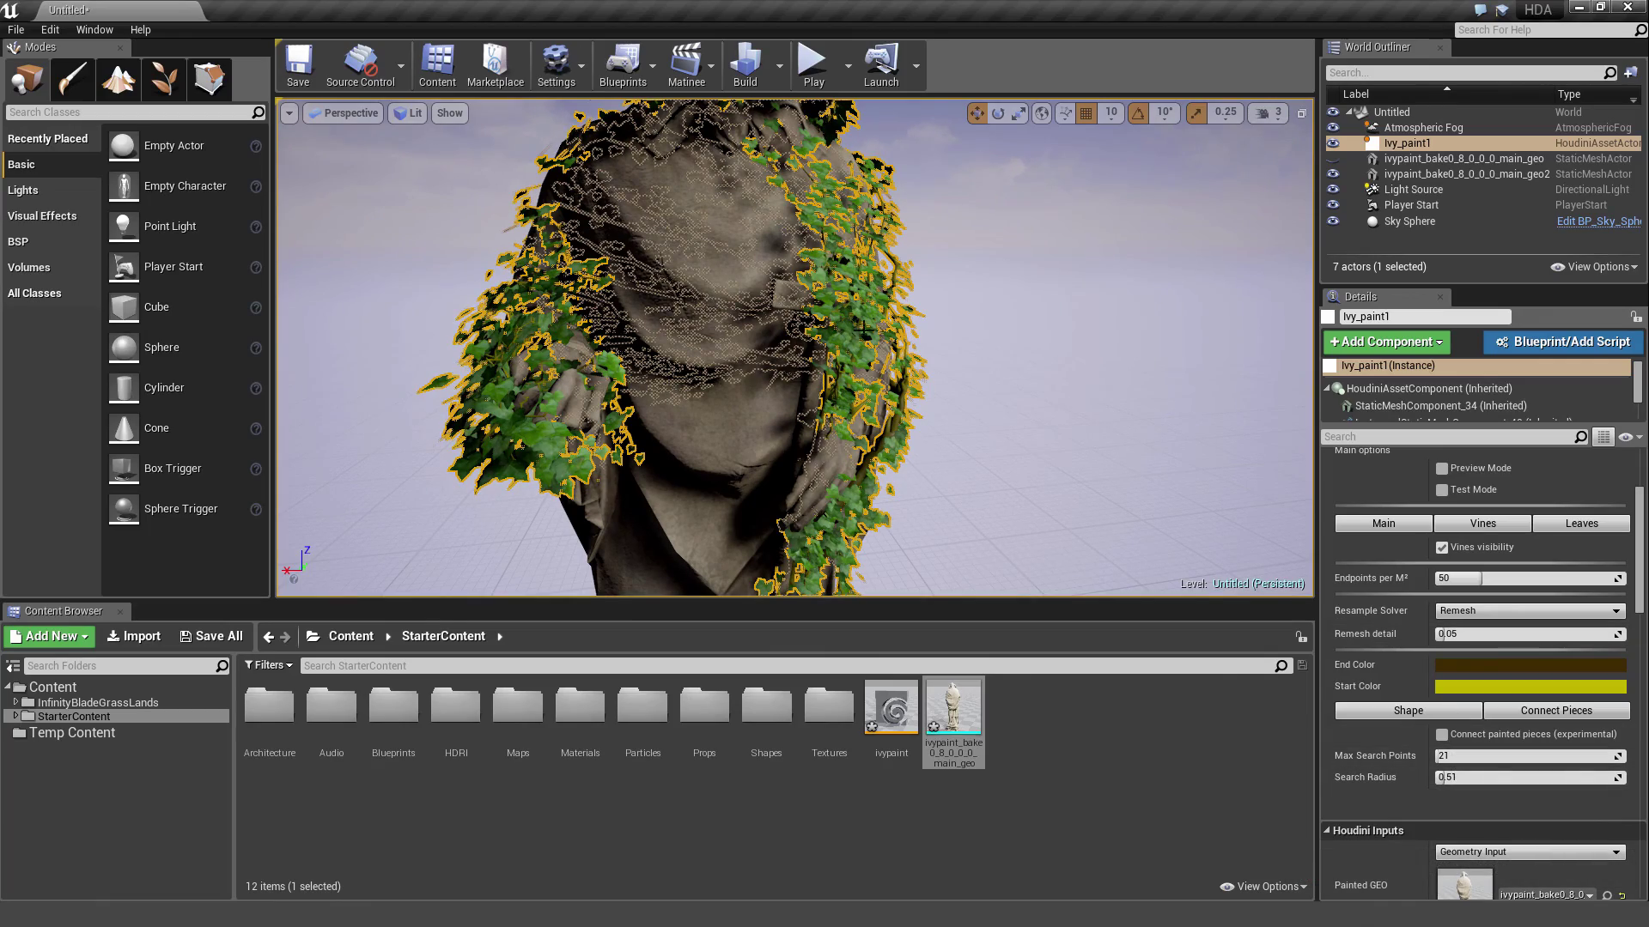
left_click_drag(968, 303, 1280, 313, "alt")
left_click(1160, 380)
right_click_drag(1161, 381, 893, 463)
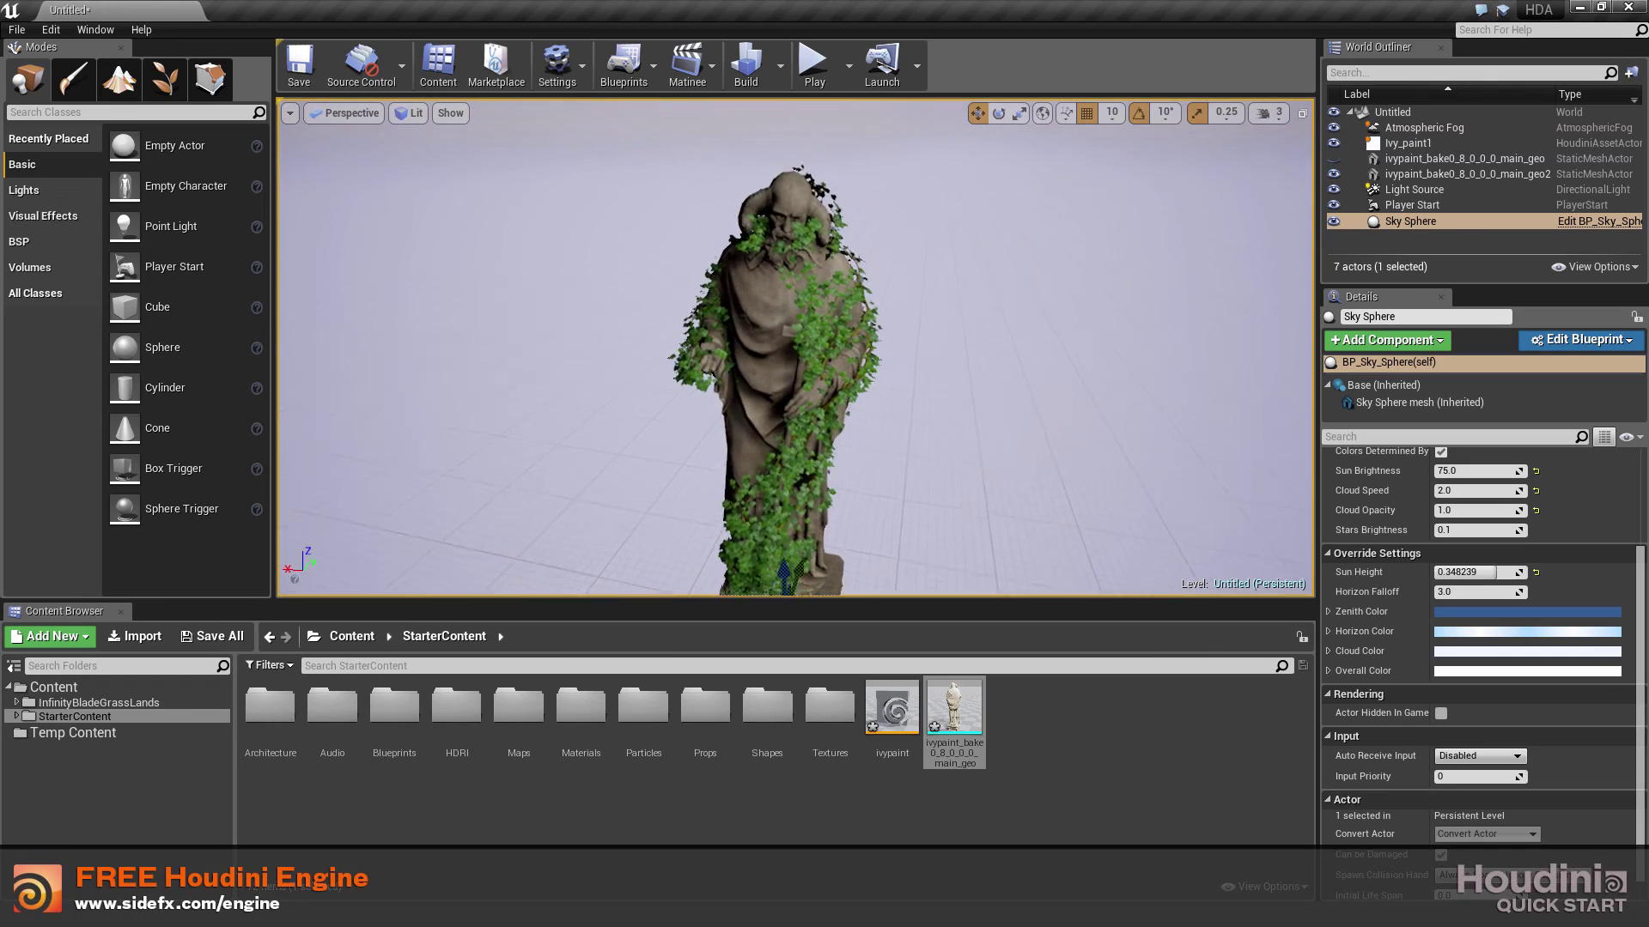